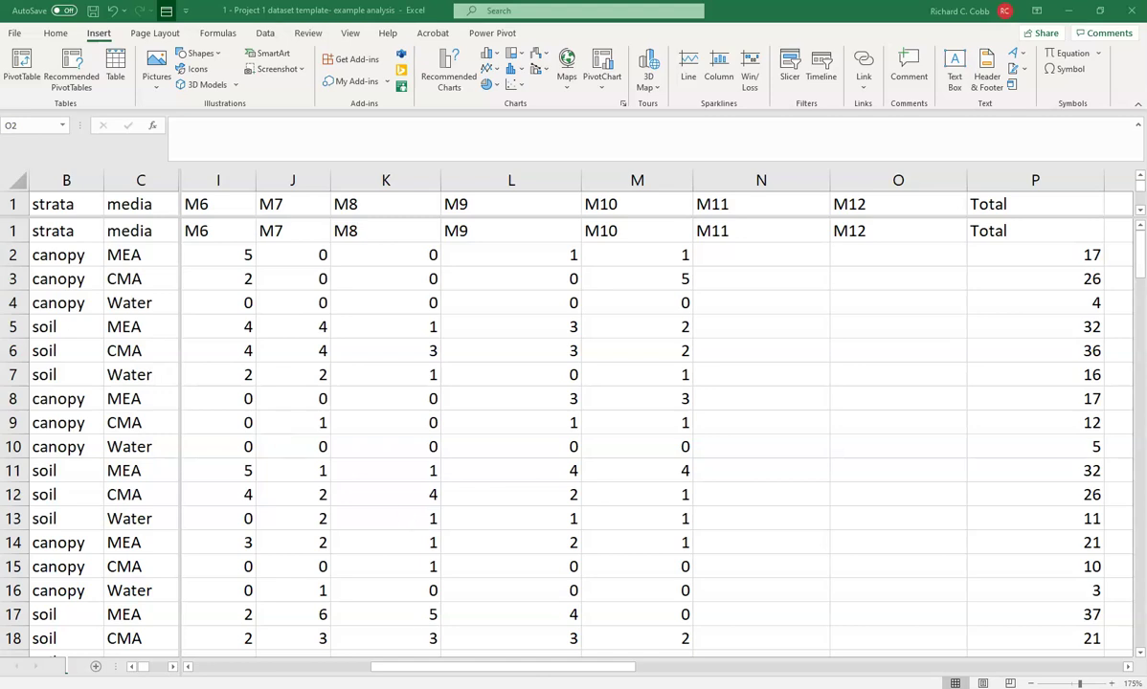
Examine the dataset's count columns back to the tree, strata and media labels of the first sample
left_click(312, 278)
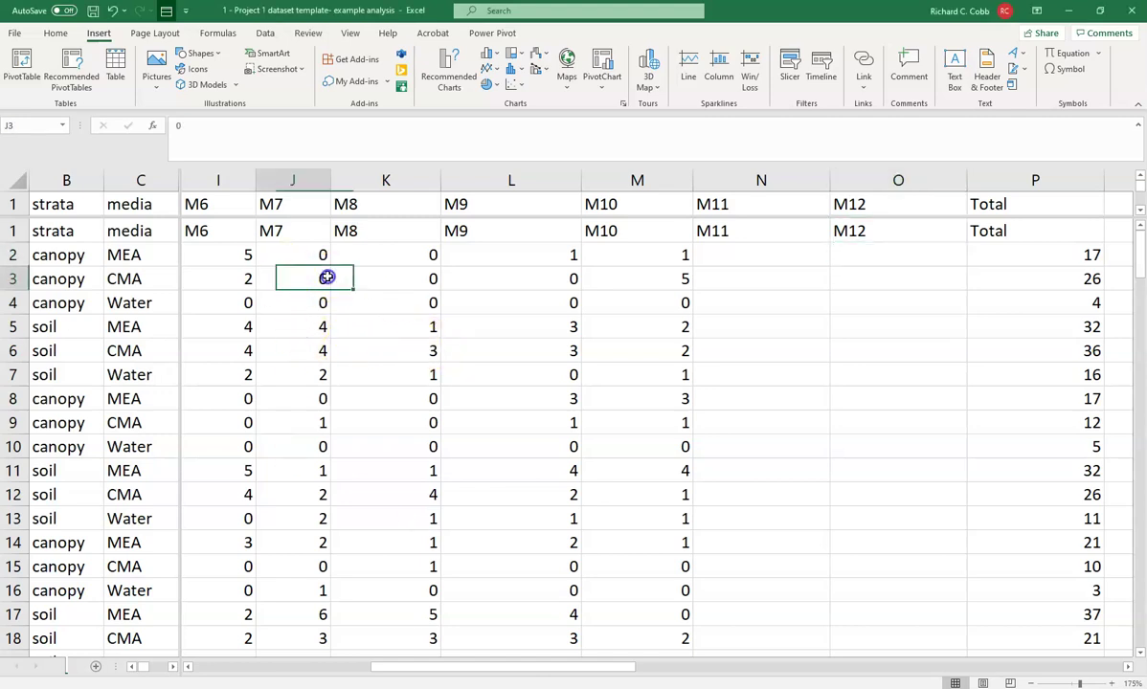
key("Left")
key("Left")
key("Left")
key("Left")
key("Left")
key("Left")
key("Left")
key("Left")
key("Left")
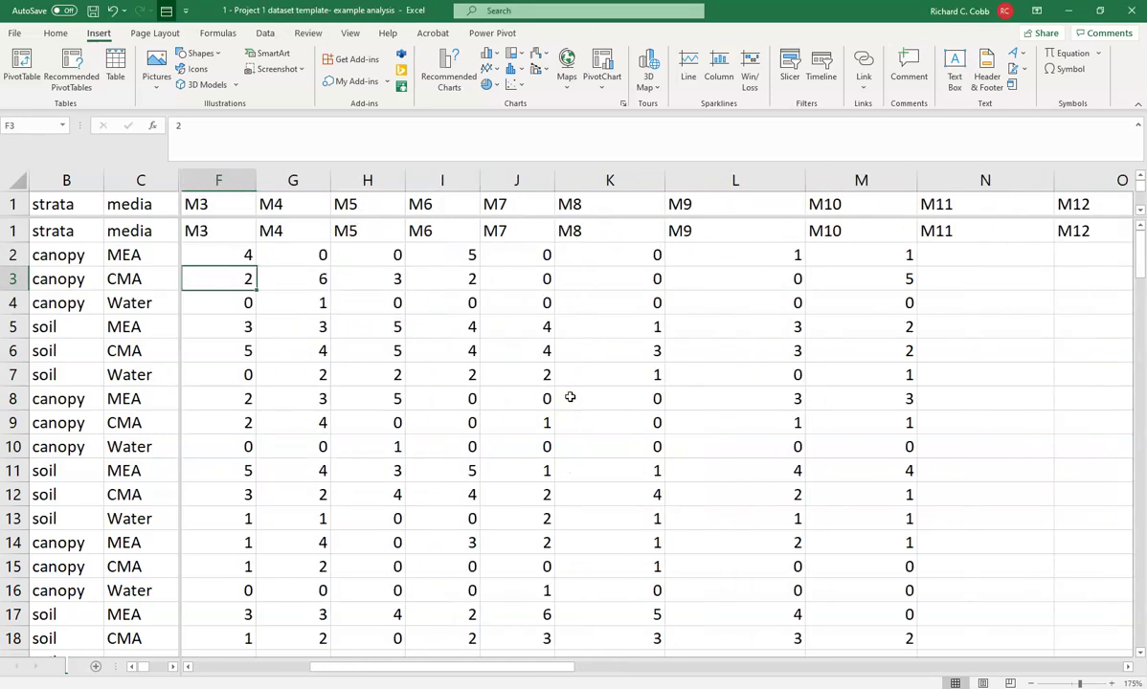
key("Right")
key("Right")
key("Up")
key("Up")
key("Down")
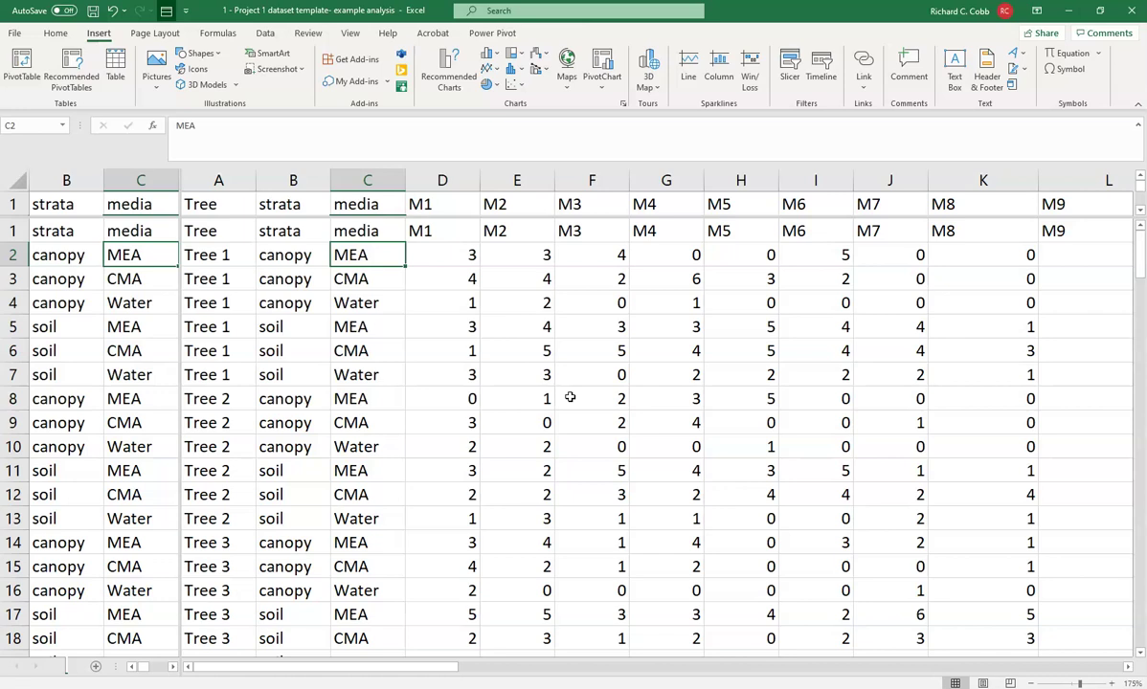
Review the counts in columns M1 to M10 across the first sample row
key("Right")
key("Right")
key("Left")
key("Right")
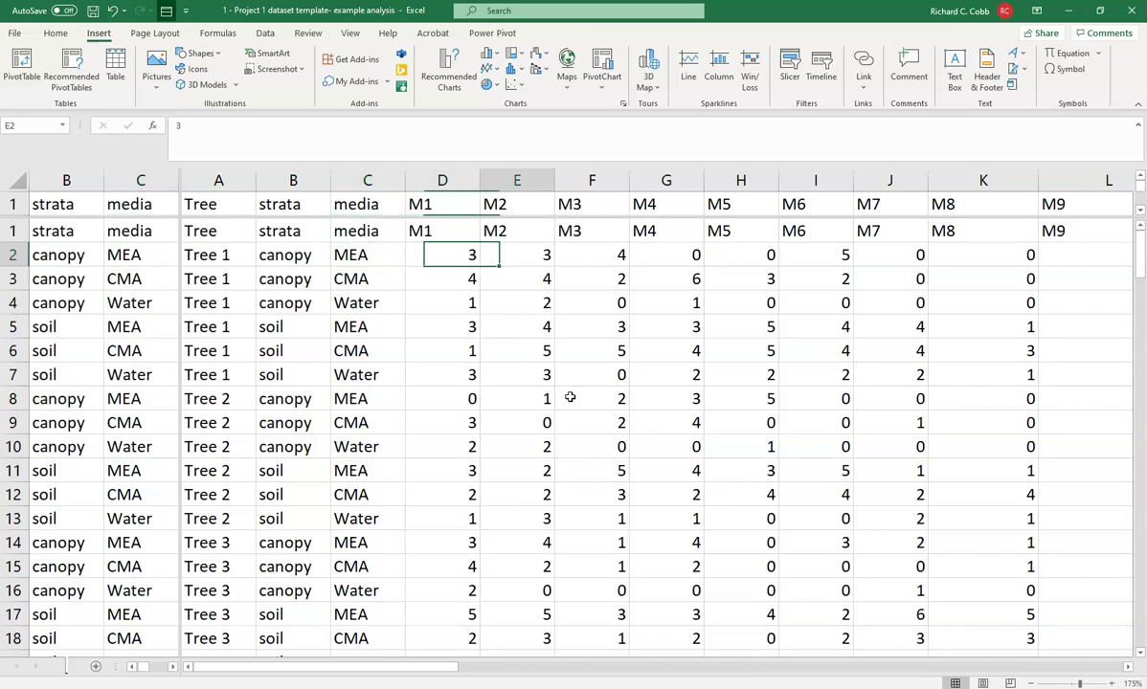
key("Right")
key("Right")
key("Right")
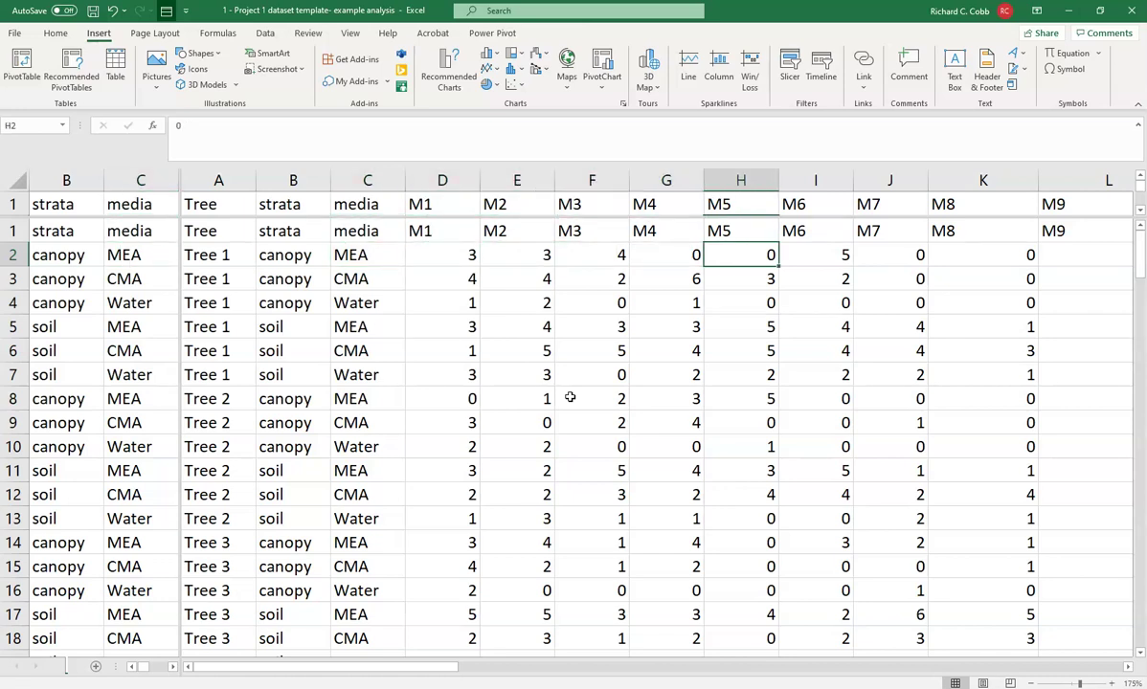
key("Right")
key("Right")
key("Left")
key("Left")
key("Right")
key("Right")
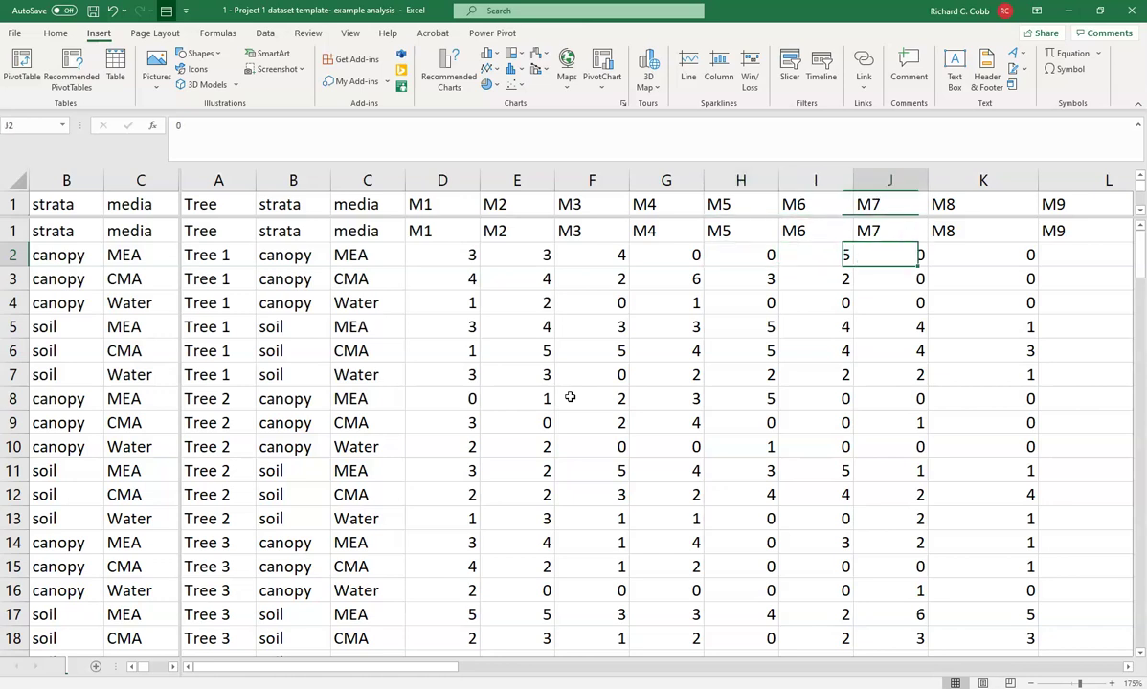
key("Right")
key("Right")
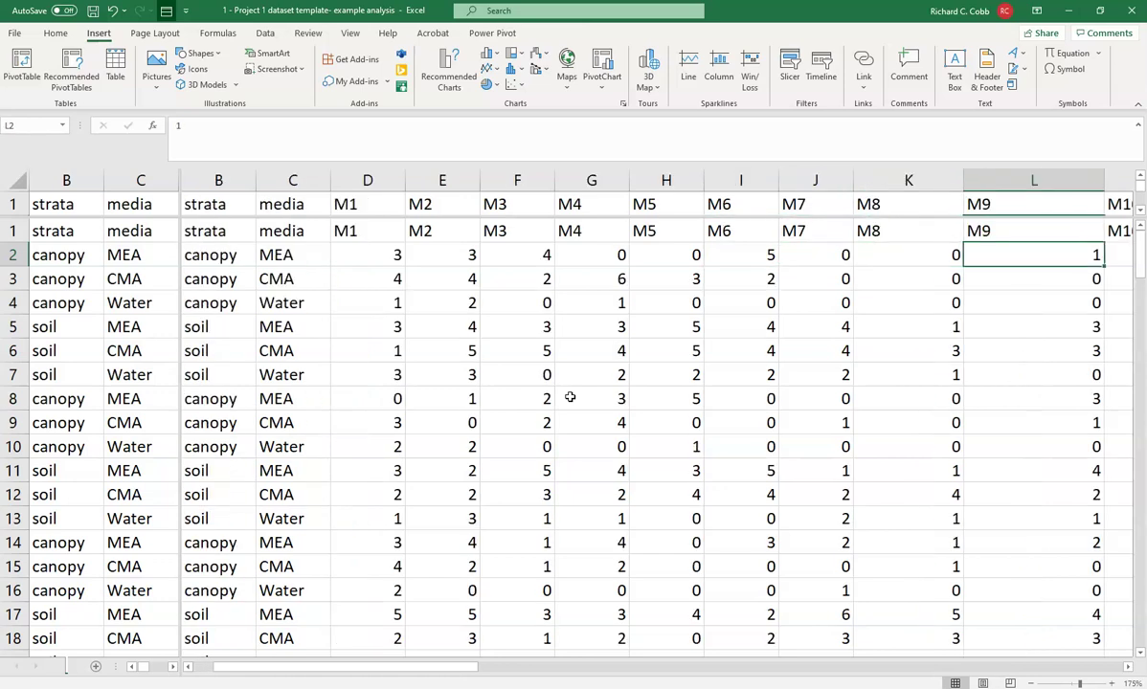
key("Right")
key("Right")
key("Left")
key("Left")
key("Left")
key("Left")
key("Left")
key("Left")
key("Left")
key("Left")
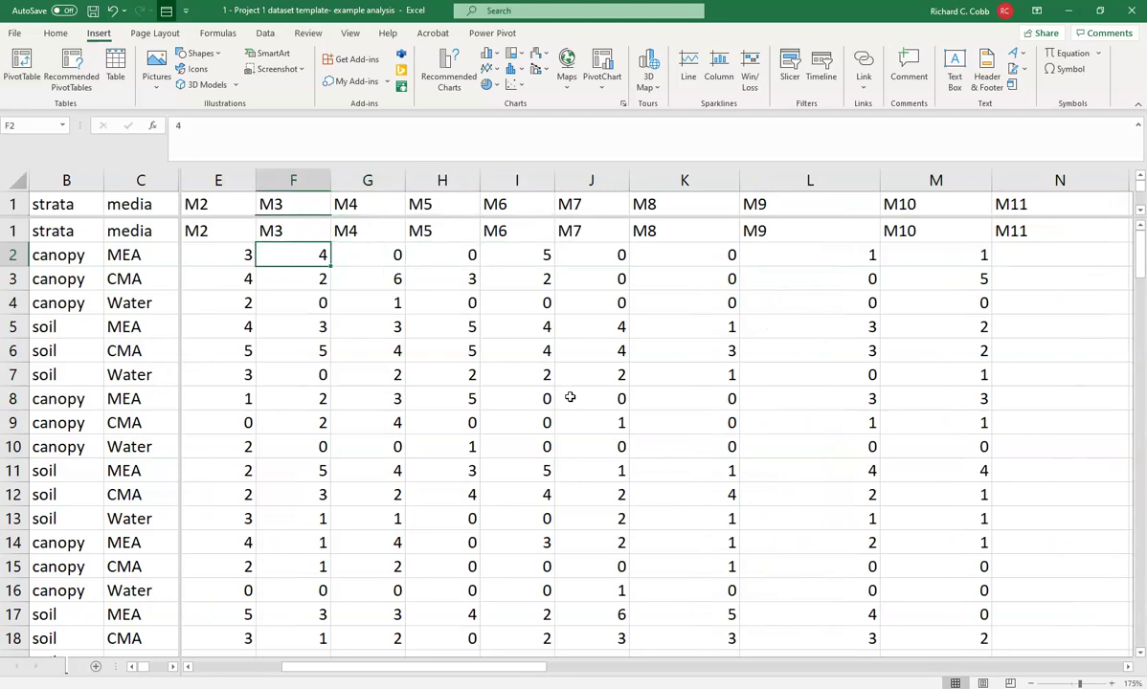
key("Left")
key("Left")
Review the samples down the M1 column to the end of the dataset
key("Down")
key("Down")
key("Down")
key("Down")
key("Down")
key("Down")
key("Down")
key("Down")
key("Down")
key("Down")
key("Down")
key("Down")
key("Down")
key("Down")
key("Down")
key("Down")
key("Down")
key("Down")
key("Down")
key("Down")
key("Down")
key("Down")
key("Down")
key("Down")
key("Down")
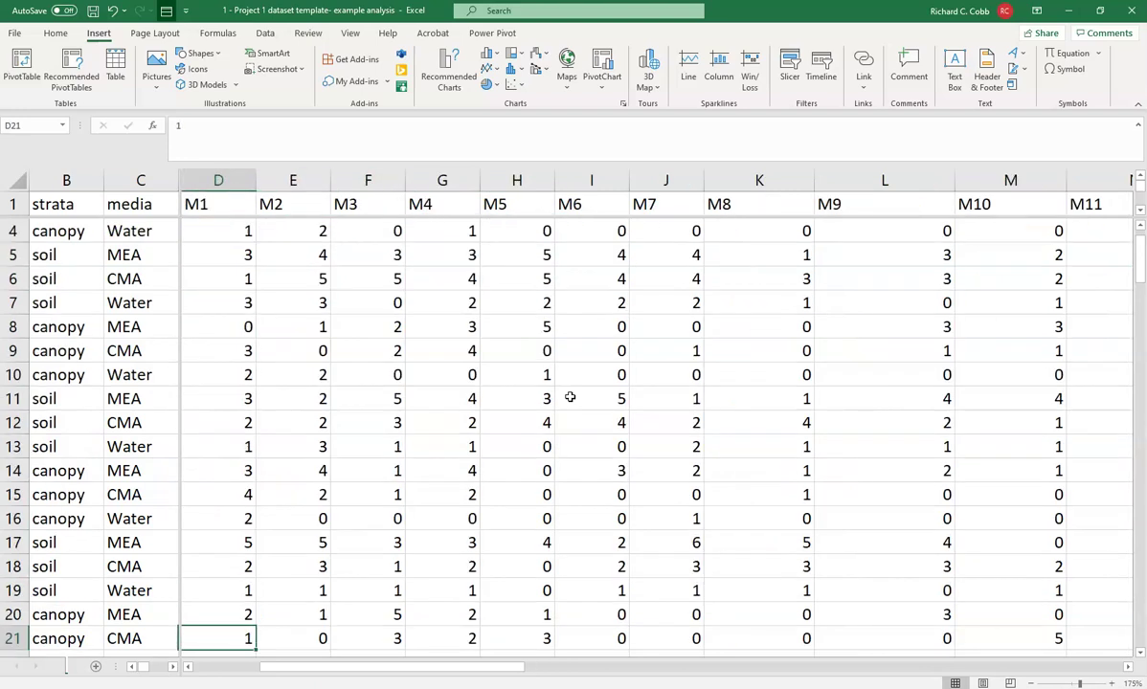
key("Up")
key("Up")
key("Up")
key("Up")
key("Up")
key("Up")
key("Up")
key("Up")
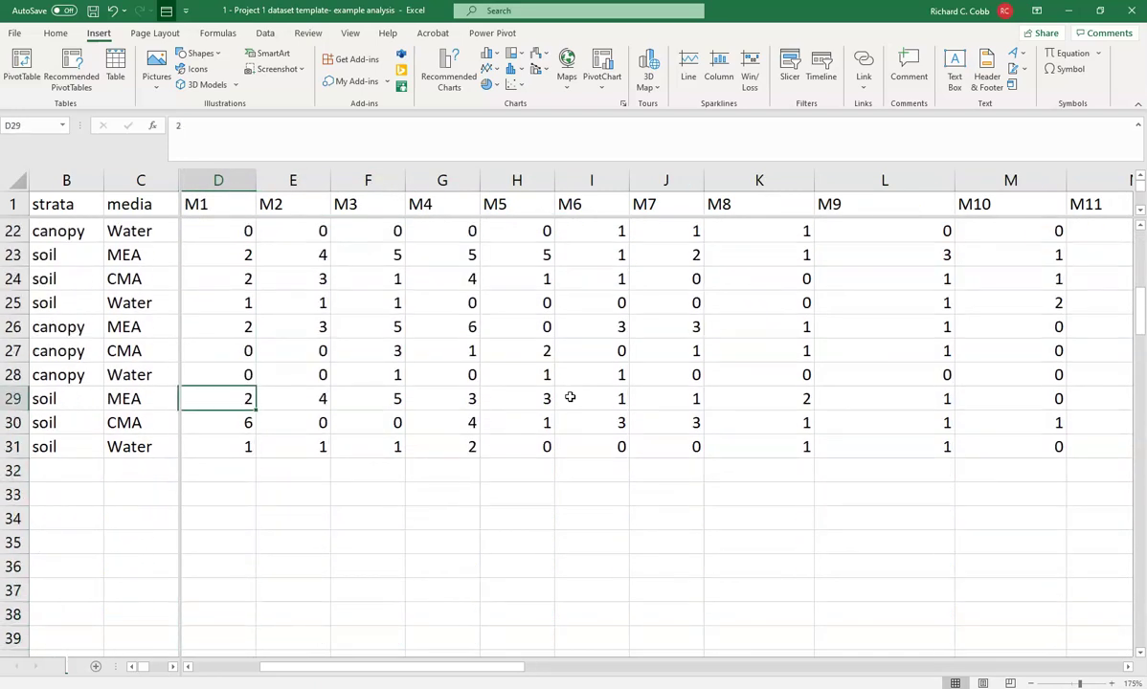
Check the tree, strata and media labels of the dataset's last samples
key("Left")
key("Left")
key("Left")
key("Right")
key("Right")
key("Right")
key("Right")
key("Left")
key("Left")
key("Left")
key("Up")
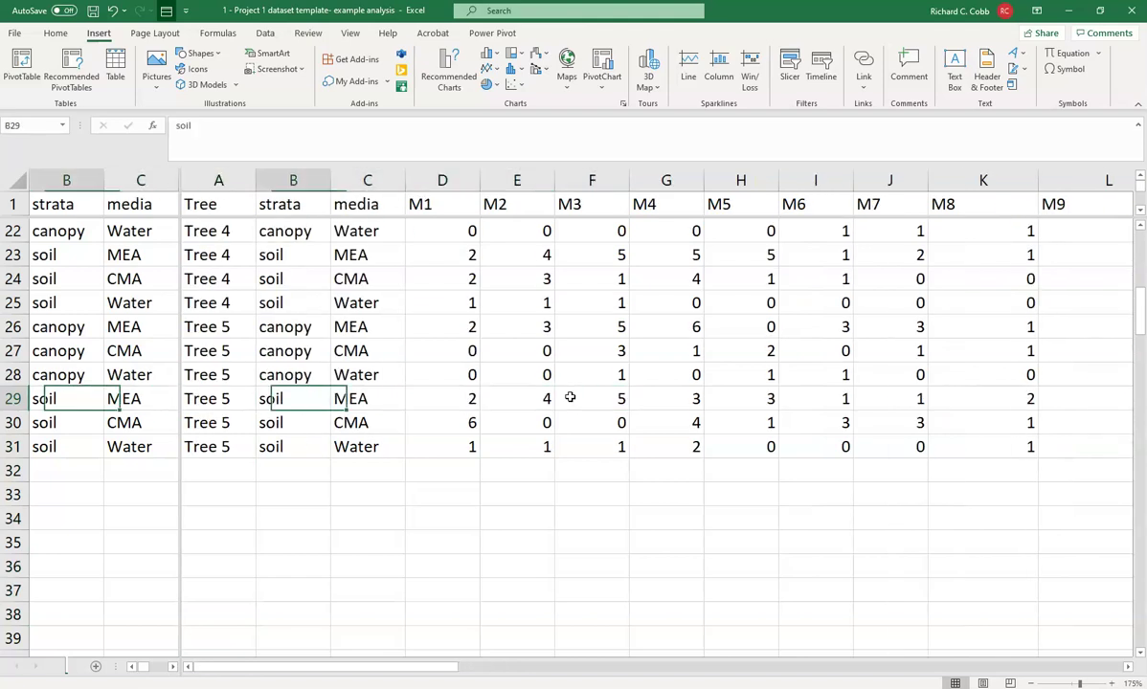
key("Up")
key("Down")
key("Down")
key("Down")
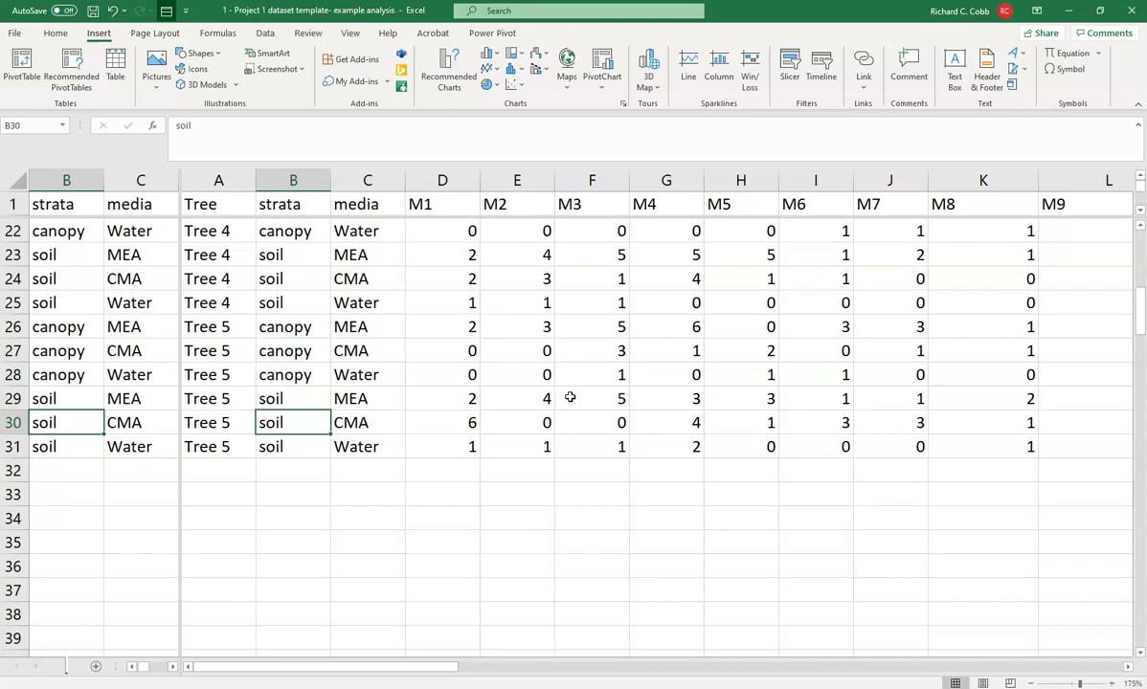
Calculate M1_pi for the first sample in R2 with the formula =D2/P2
key("Right")
key("Right")
key("Right")
key("Right")
key("Right")
key("Right")
key("Right")
key("Right")
key("Right")
key("Right")
key("Right")
key("Right")
key("Right")
key("Right")
key("Right")
key("Right")
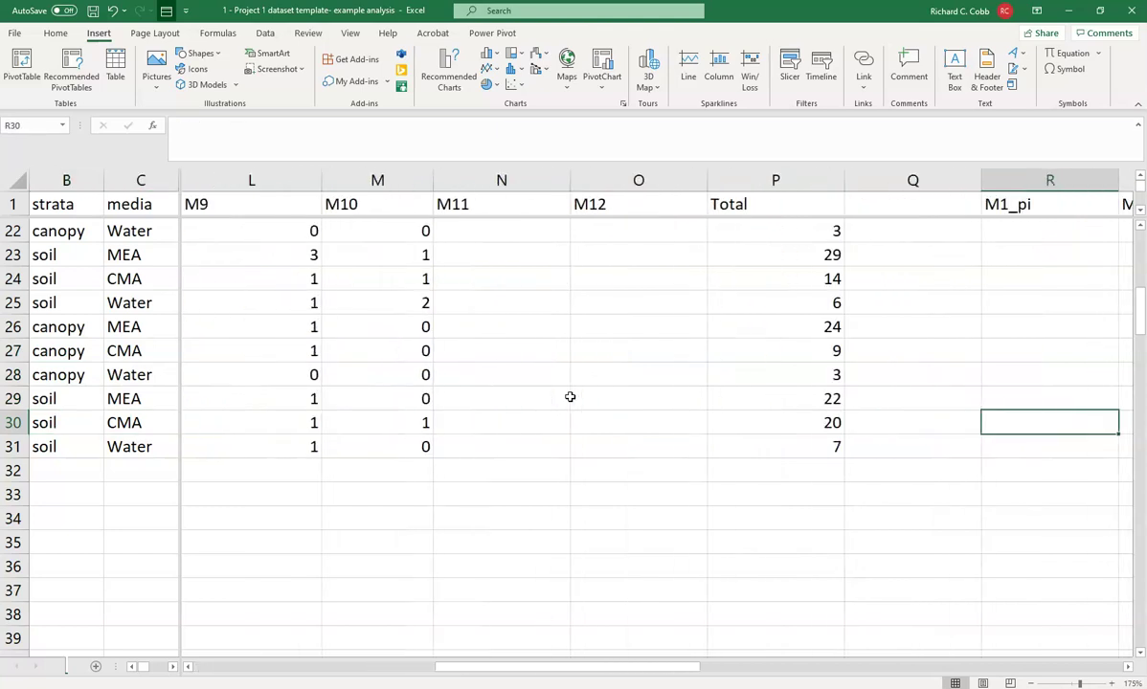
key("Right")
key("Left")
key("ctrl+Up")
key("Down")
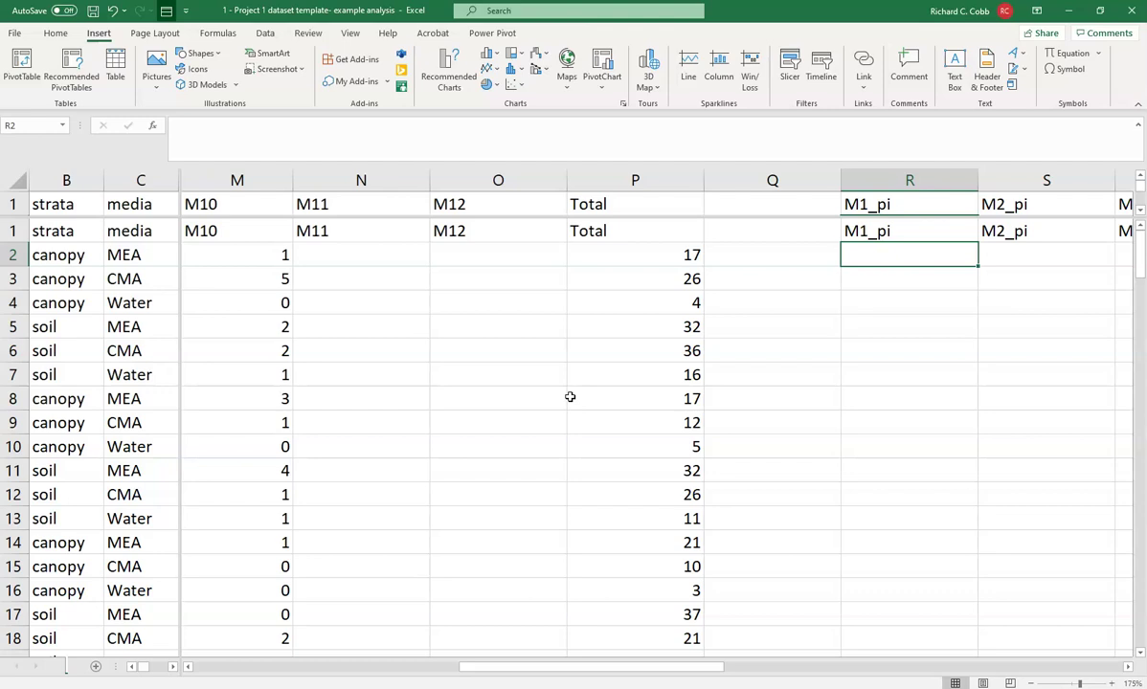
type("=")
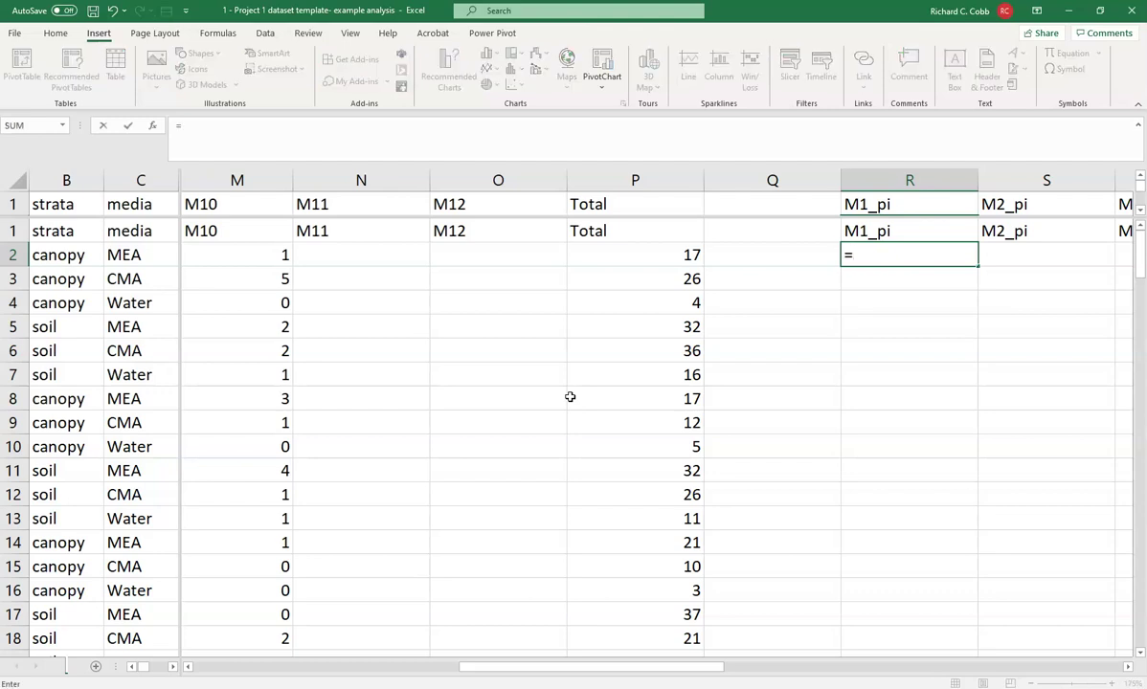
left_click_drag(627, 670, 367, 667)
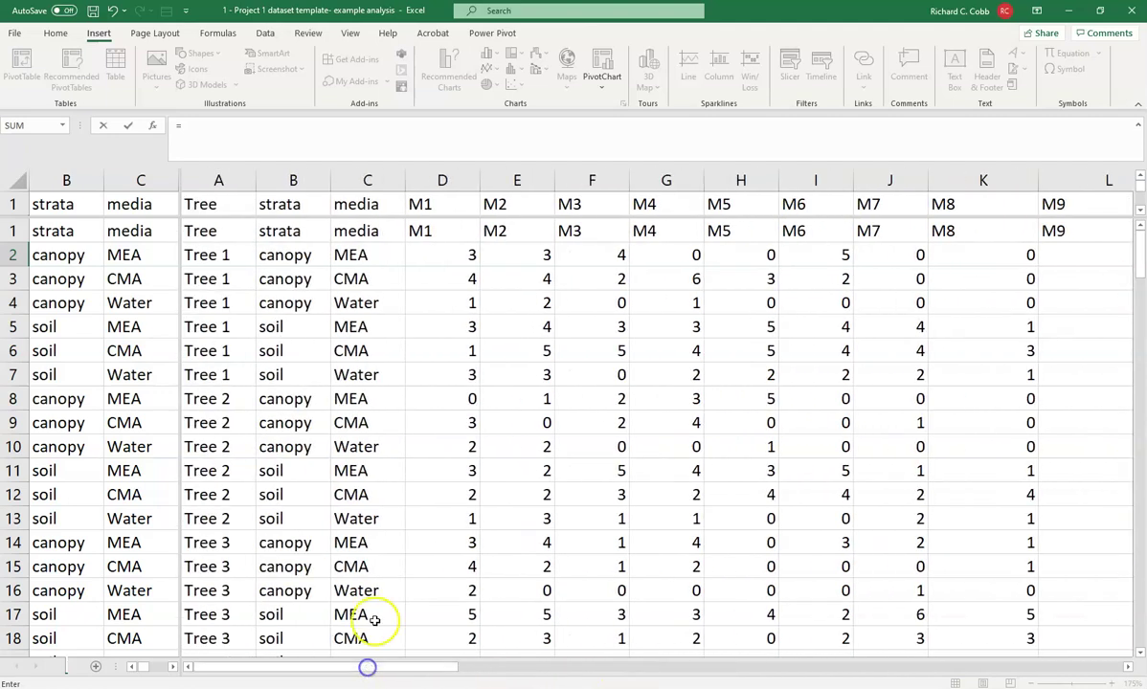
left_click(444, 253)
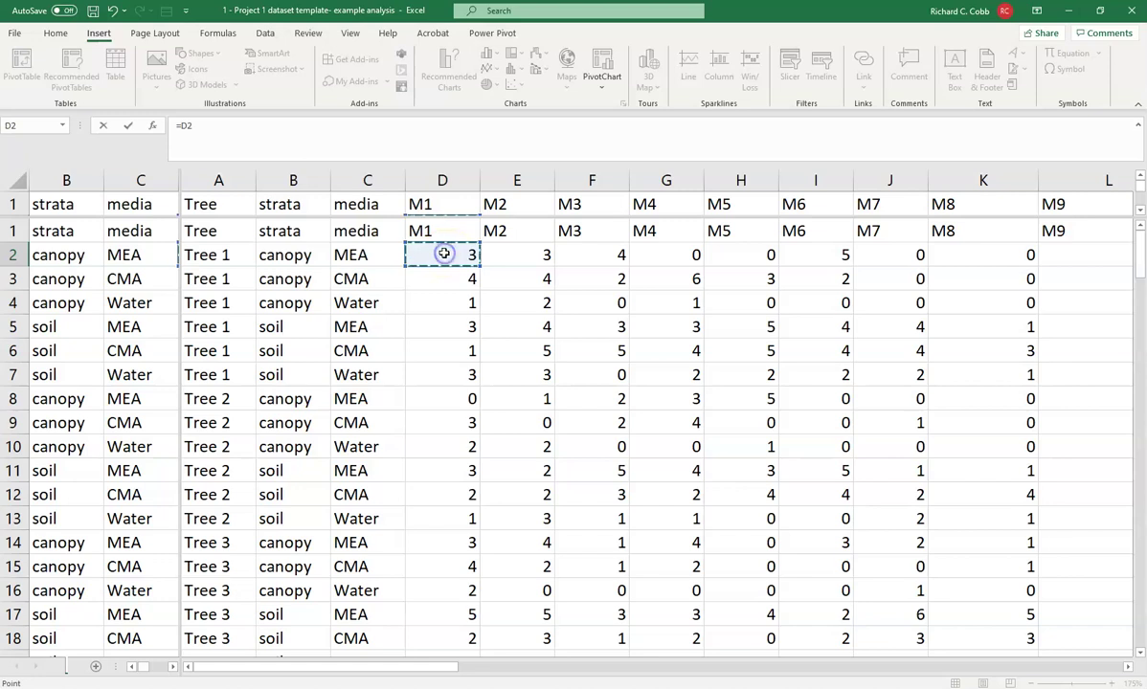
left_click_drag(441, 667, 714, 666)
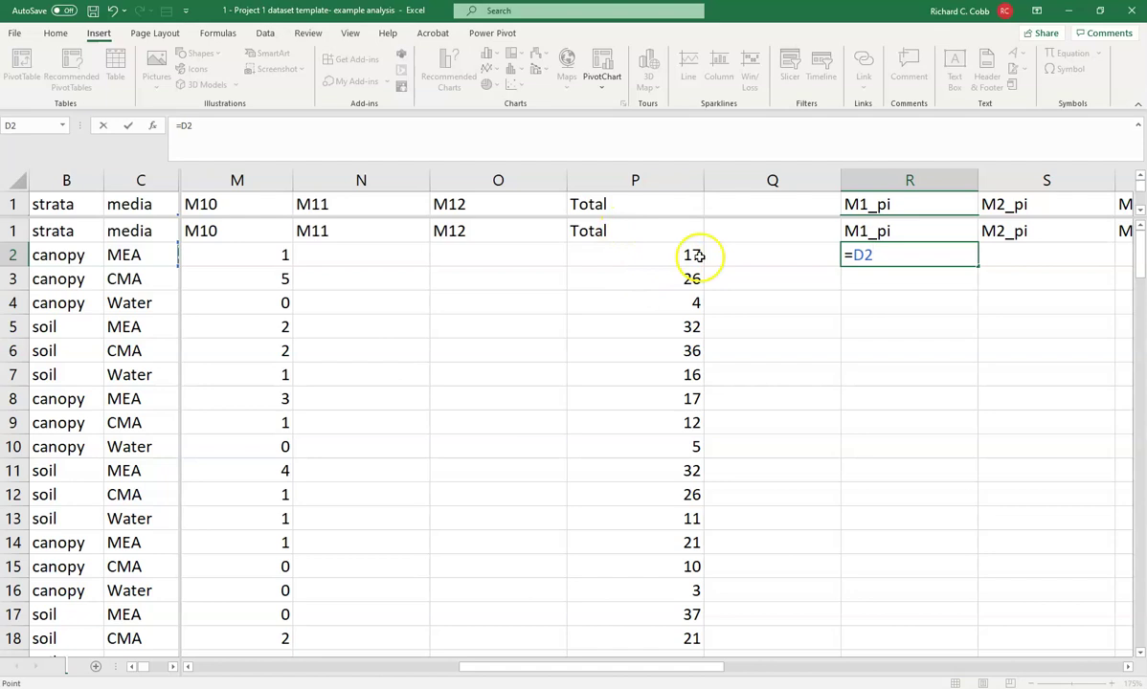
type("/")
left_click(660, 254)
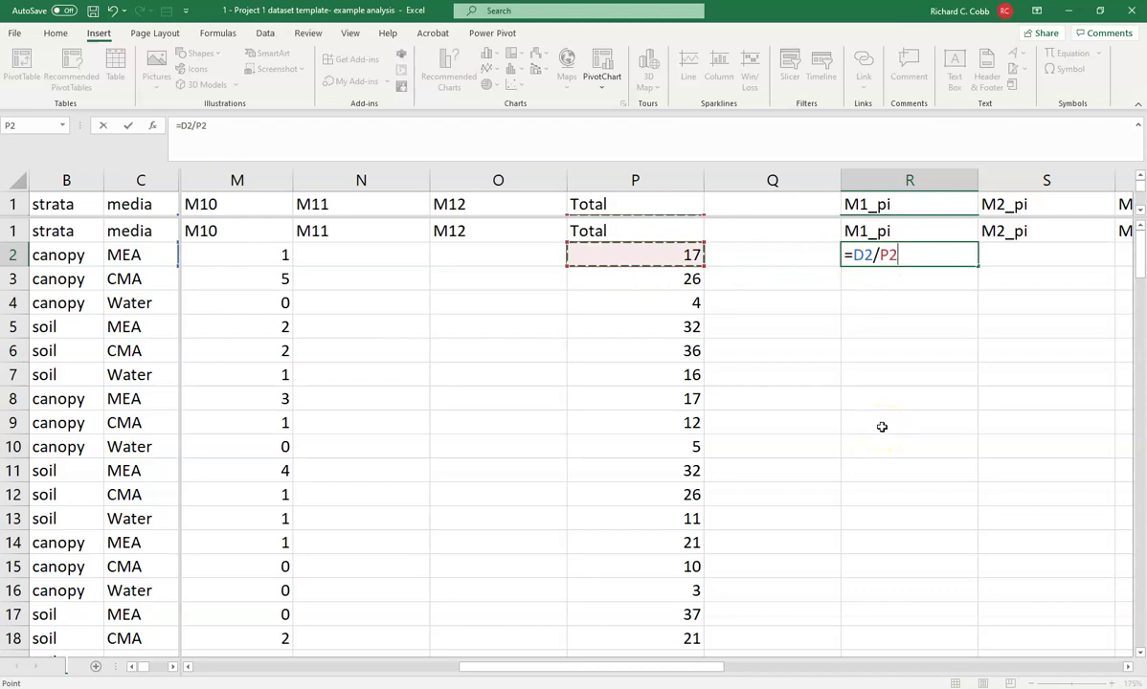
key("Return")
key("Up")
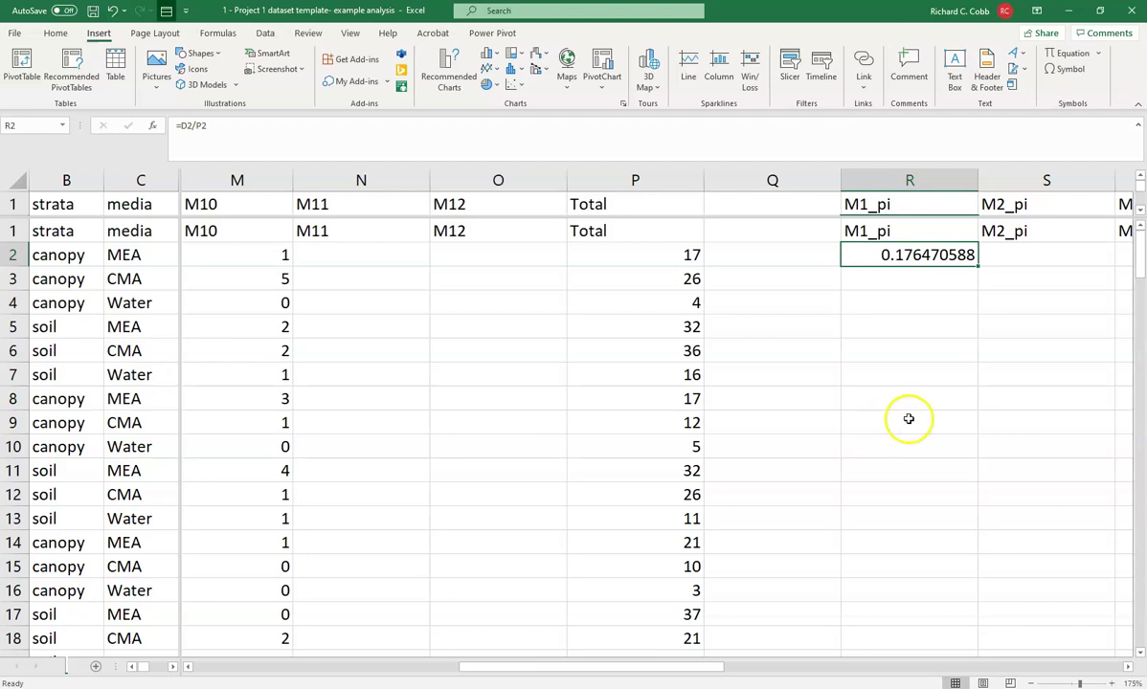
Try to copy the M1_pi formula in R2 across the first sample row
left_click(222, 126)
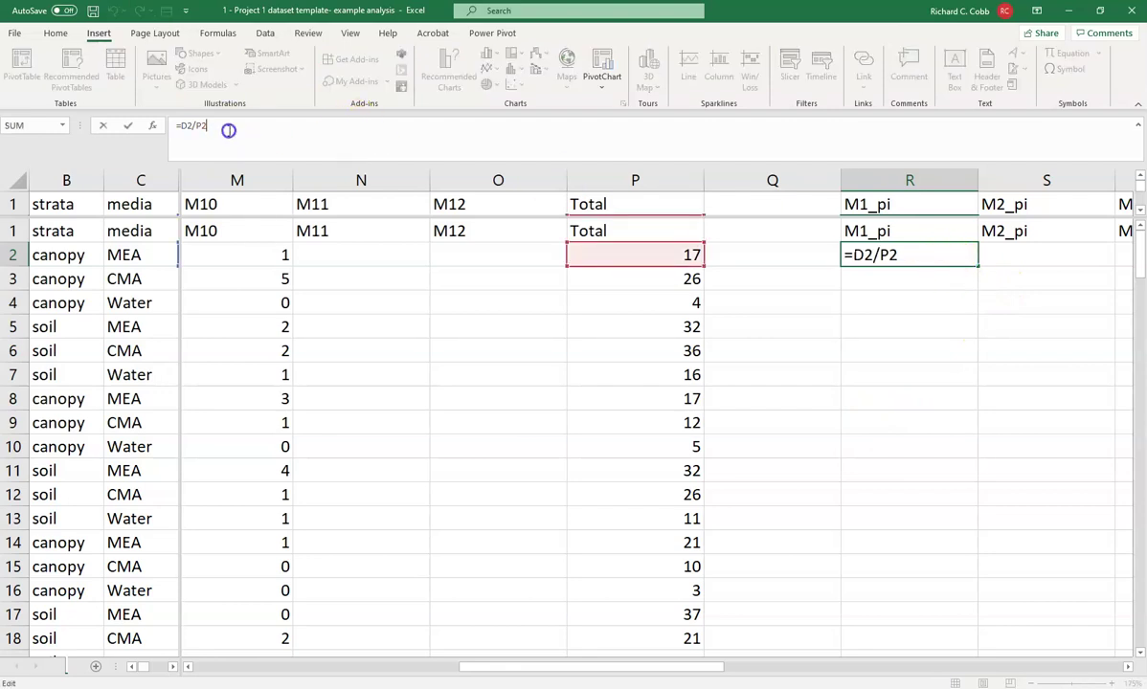
left_click(906, 297)
left_click(946, 253)
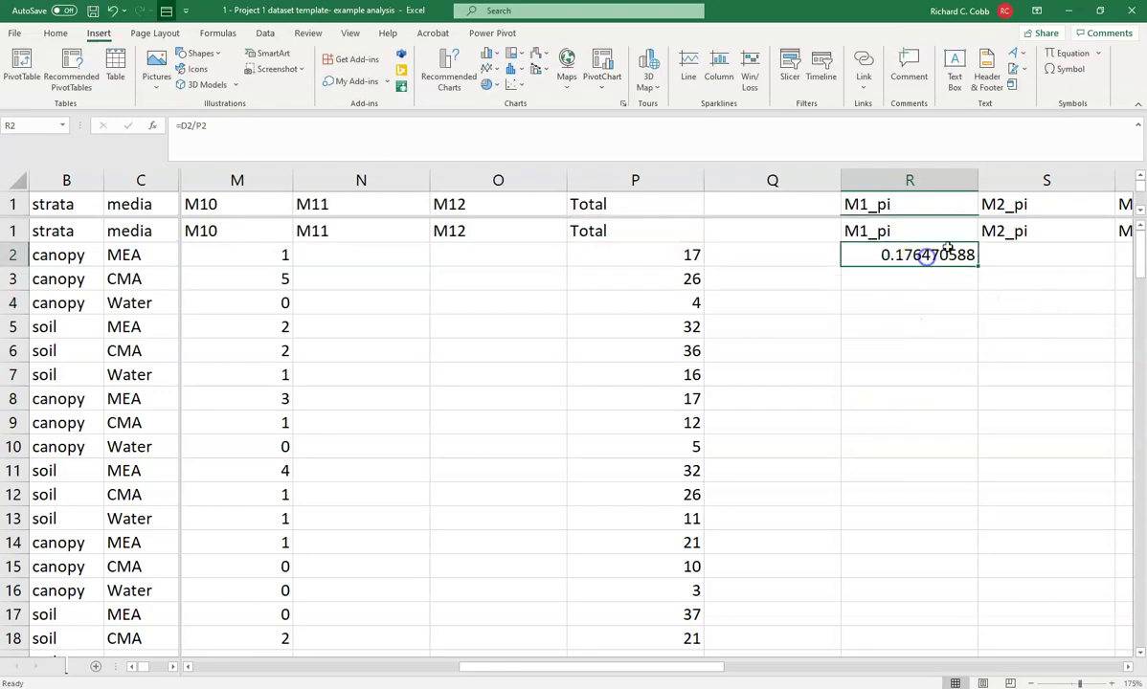
left_click_drag(978, 266, 330, 246)
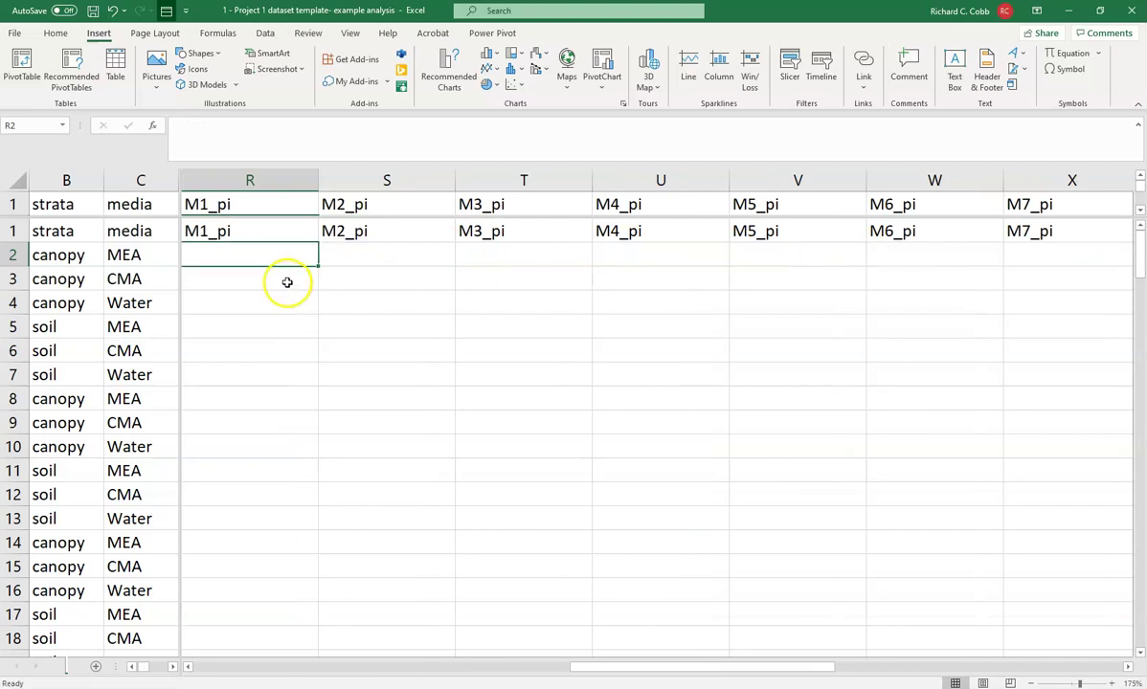
Build the M1_pi formula in R2 again, dividing the M1 count in D2 by the Total in P2
left_click(284, 280)
scroll(282, 278, "left", 2)
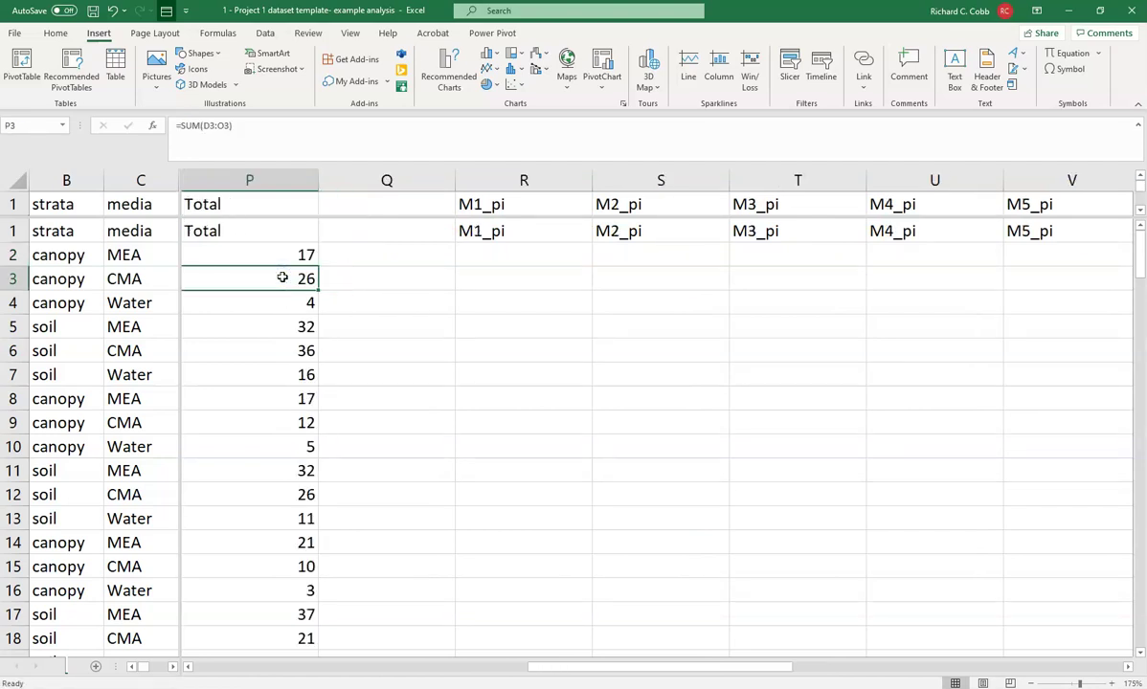
key("Up")
type("=")
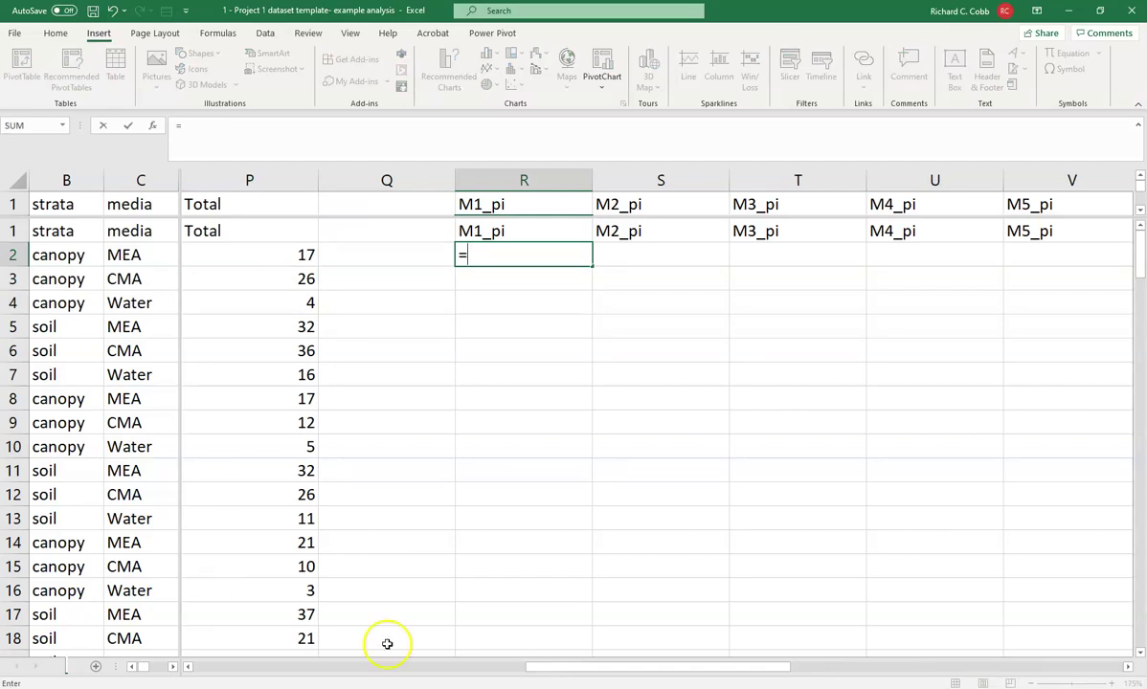
left_click_drag(586, 668, 243, 670)
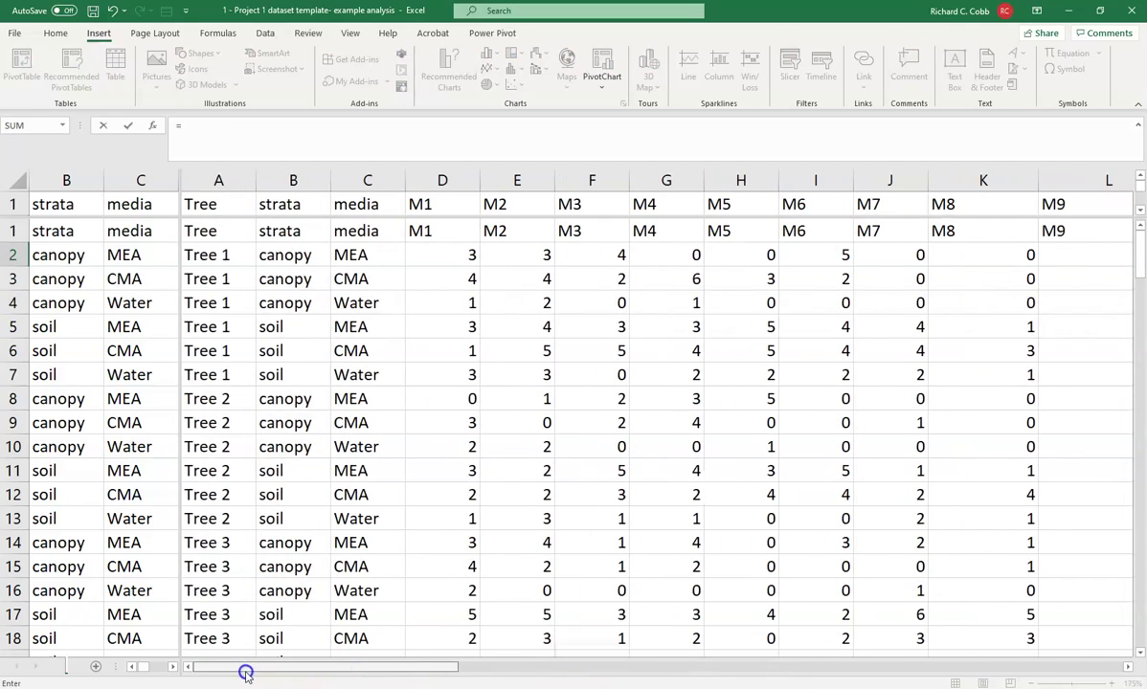
left_click(442, 253)
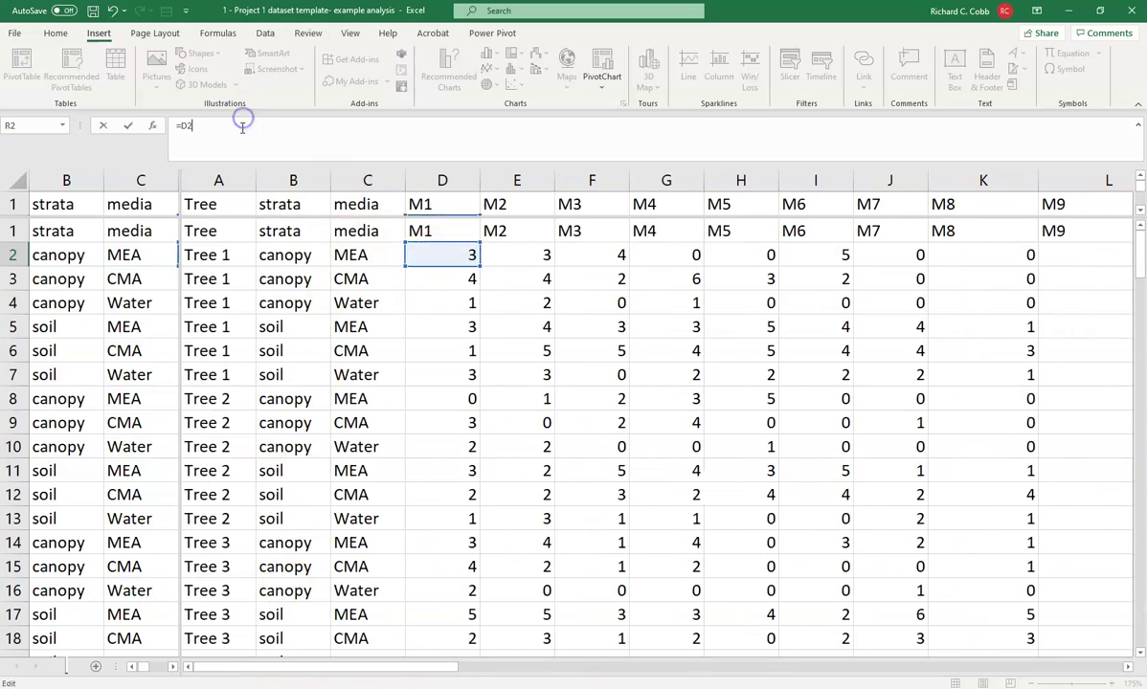
type("/")
left_click_drag(430, 670, 641, 668)
left_click(801, 258)
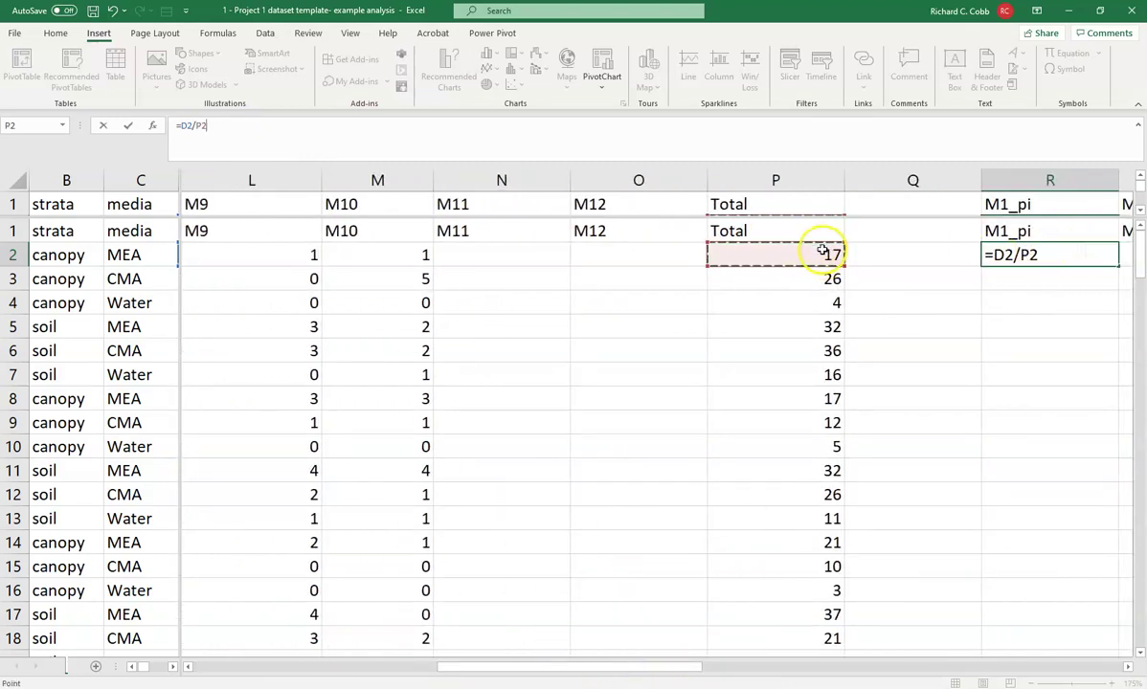
Lock the Total column in the R2 formula so that it reads =D2/$P2
left_click(1023, 256)
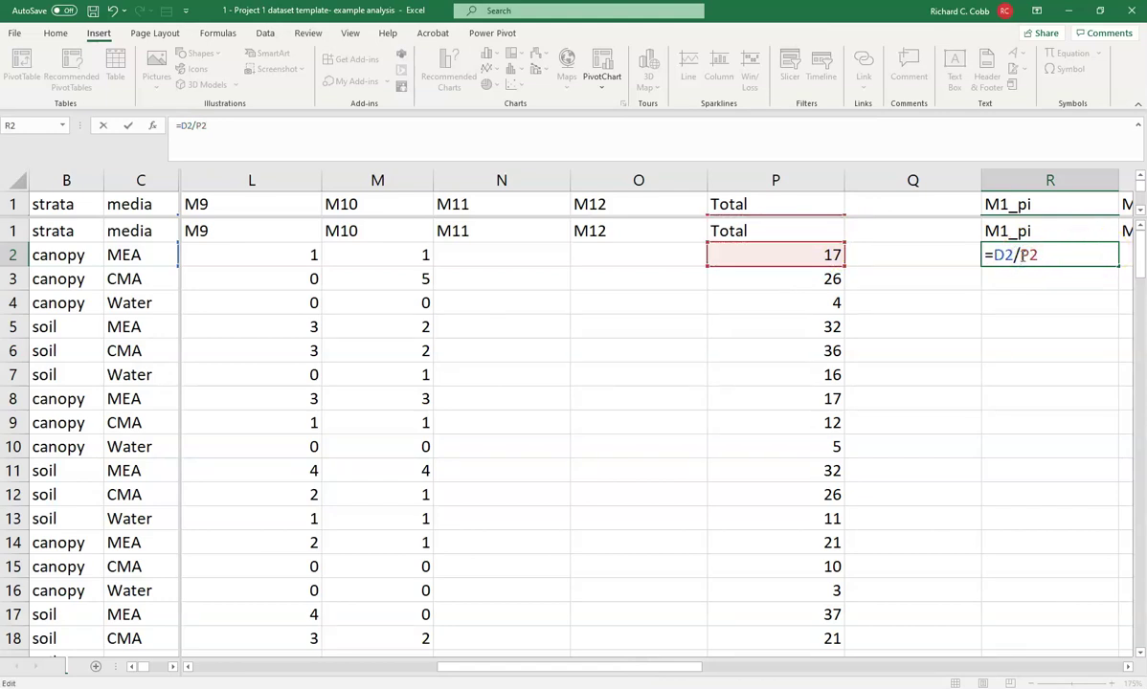
type("$")
key("Return")
left_click(1018, 252)
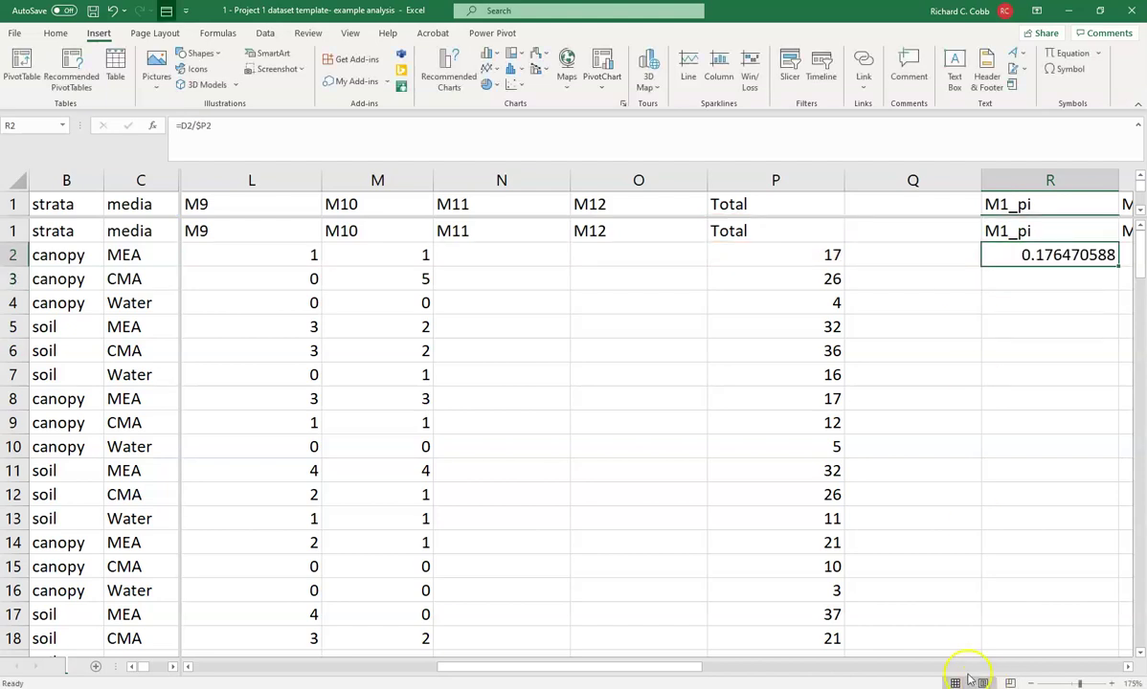
Fill the R2 formula across to M10_pi in AA2 and down through row 31
left_click_drag(691, 669, 785, 670)
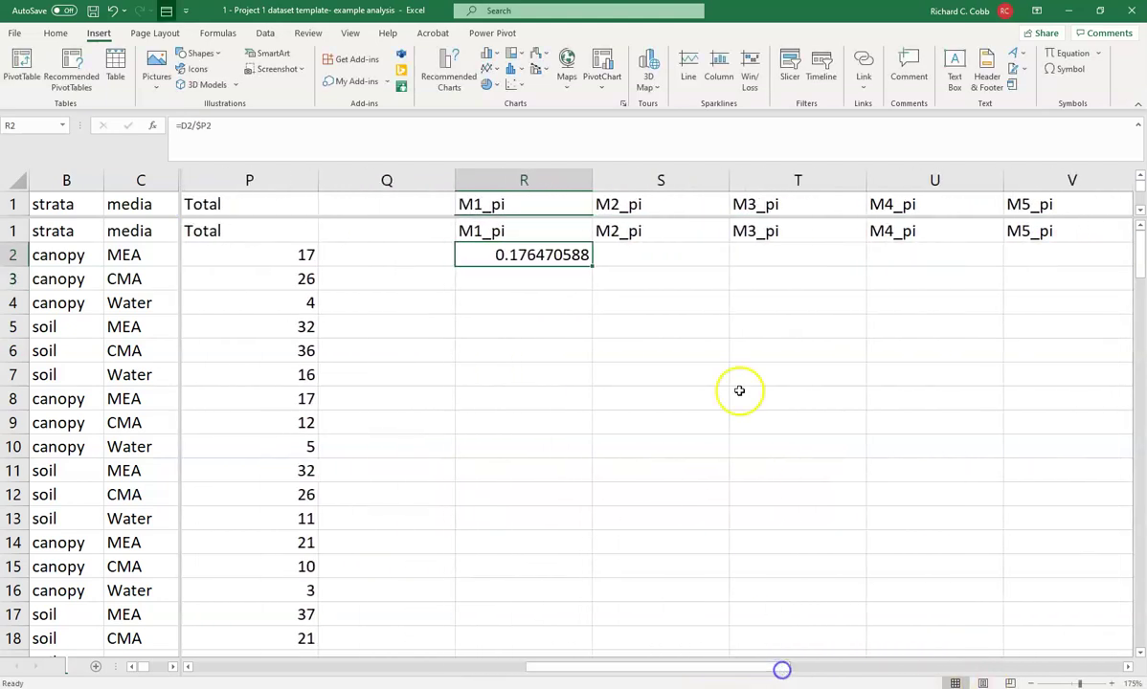
left_click_drag(591, 265, 1105, 268)
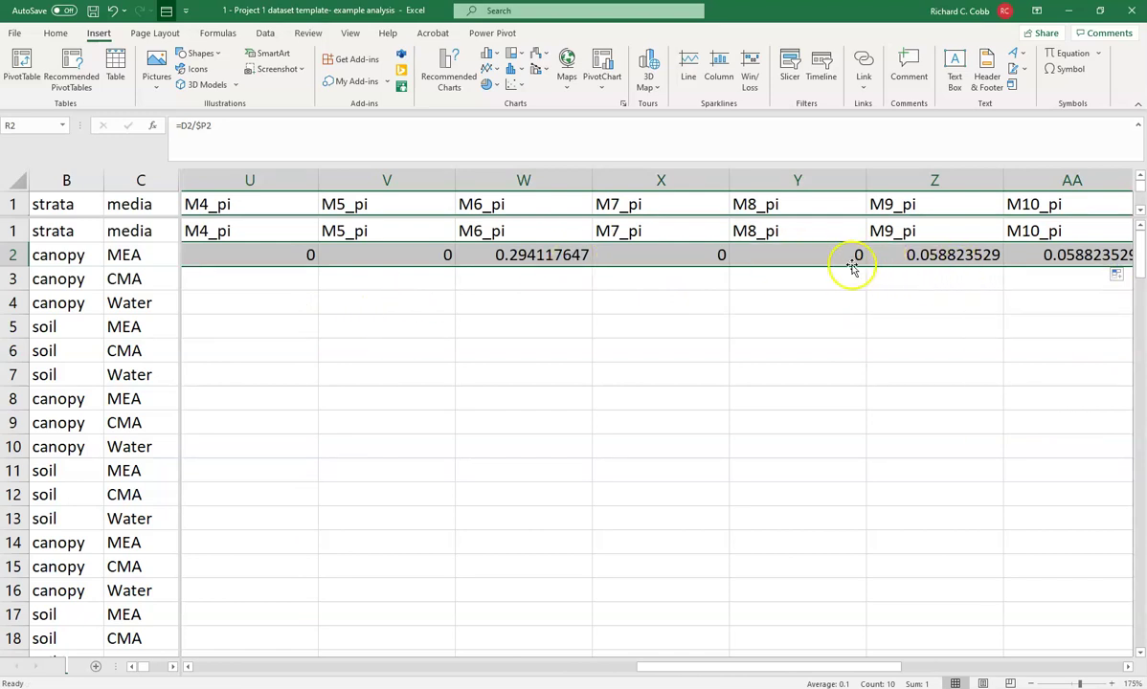
left_click_drag(883, 666, 920, 662)
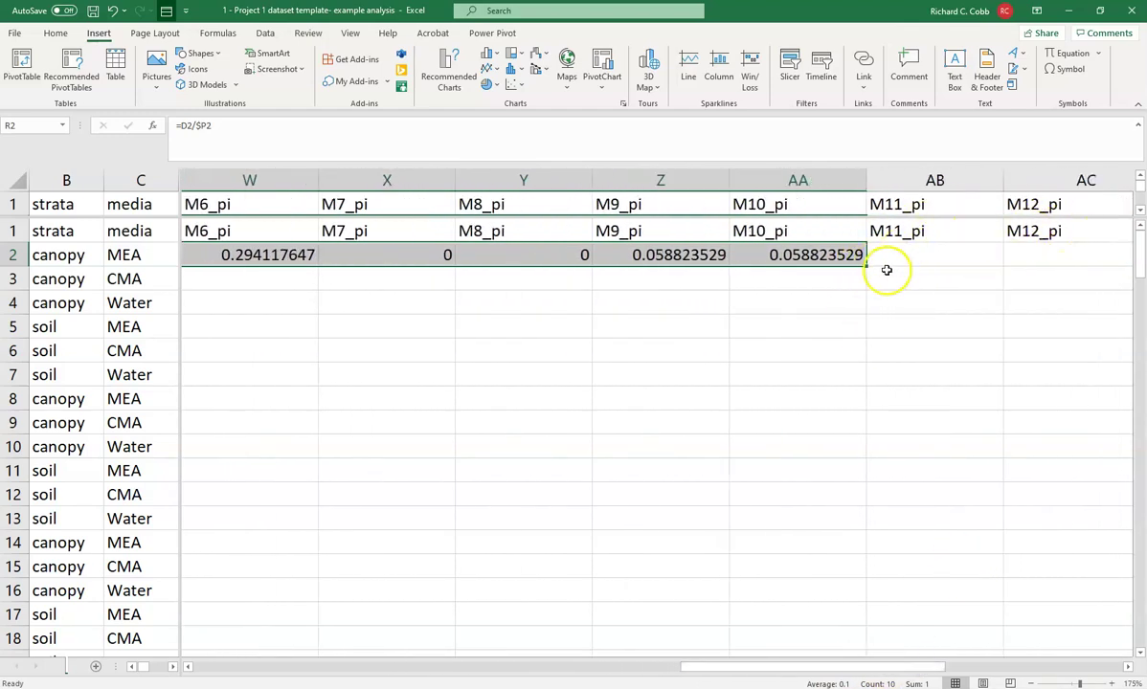
left_click_drag(864, 325, 874, 447)
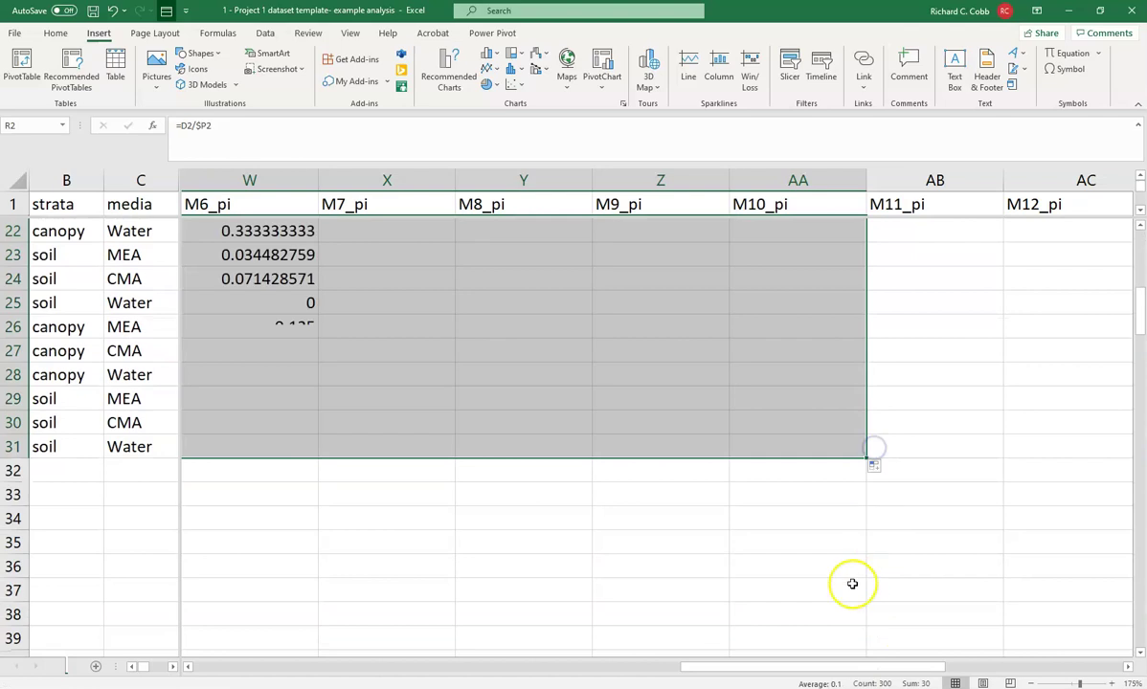
scroll(594, 468, "up", 6)
scroll(599, 471, "up", 1)
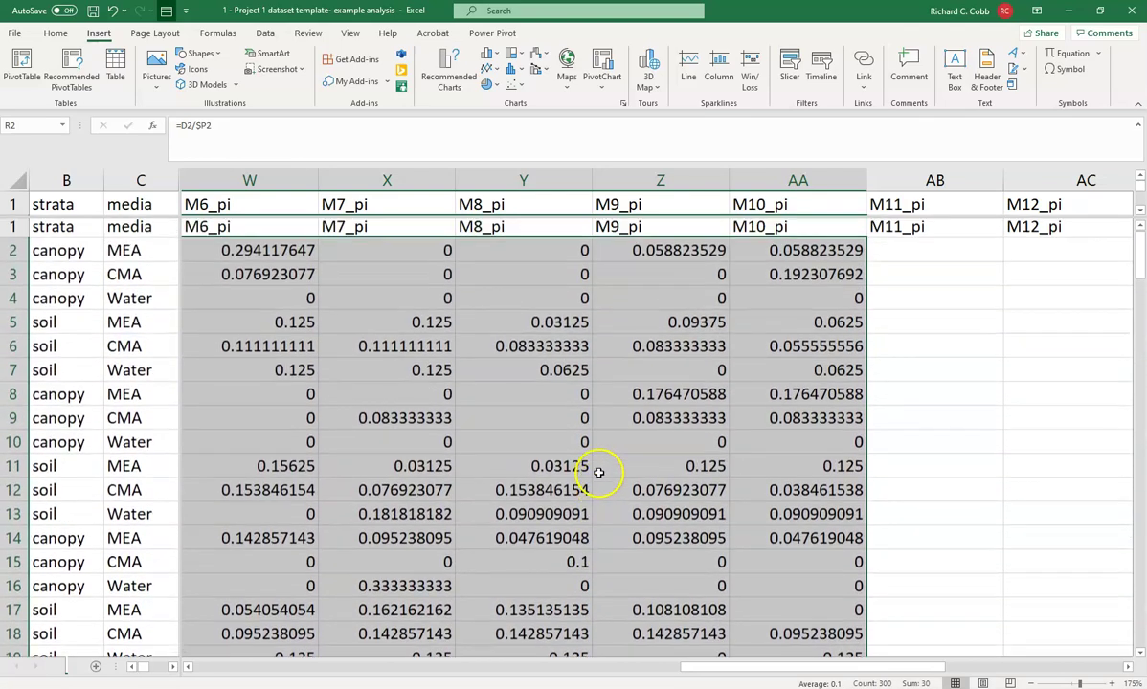
Wrap the M1_pi formula in R2 in an error check that returns 0, so that it reads =IFERROR(D2/$P2,0)
left_click_drag(766, 677, 561, 676)
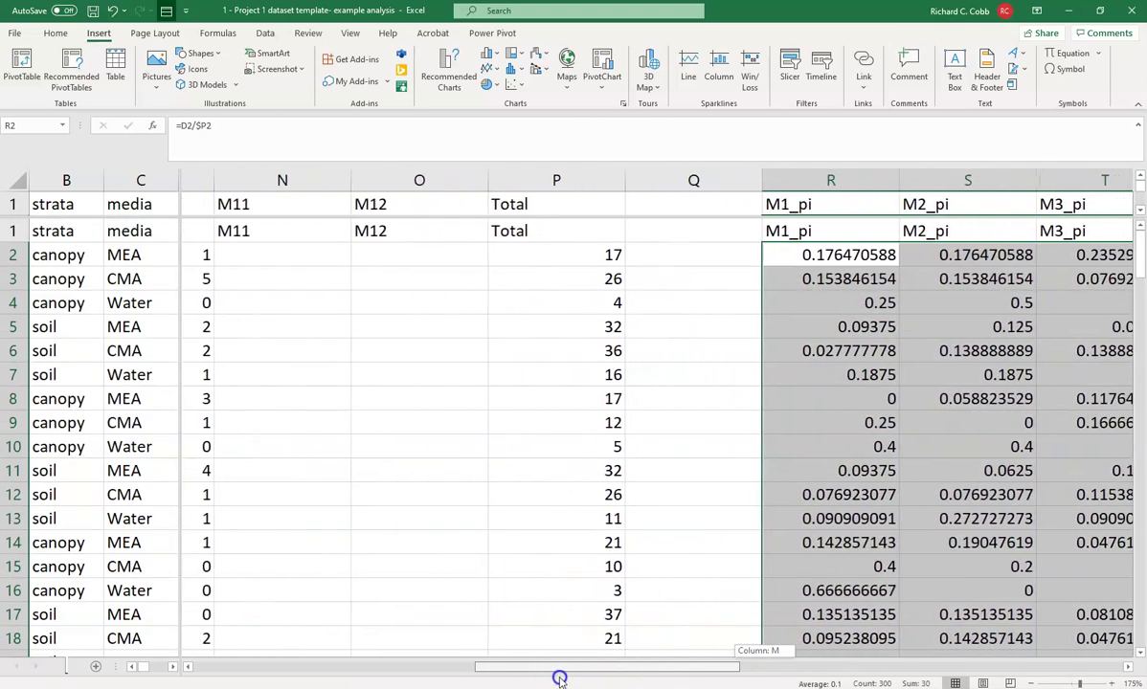
scroll(793, 448, "down", 5)
scroll(794, 448, "down", 2)
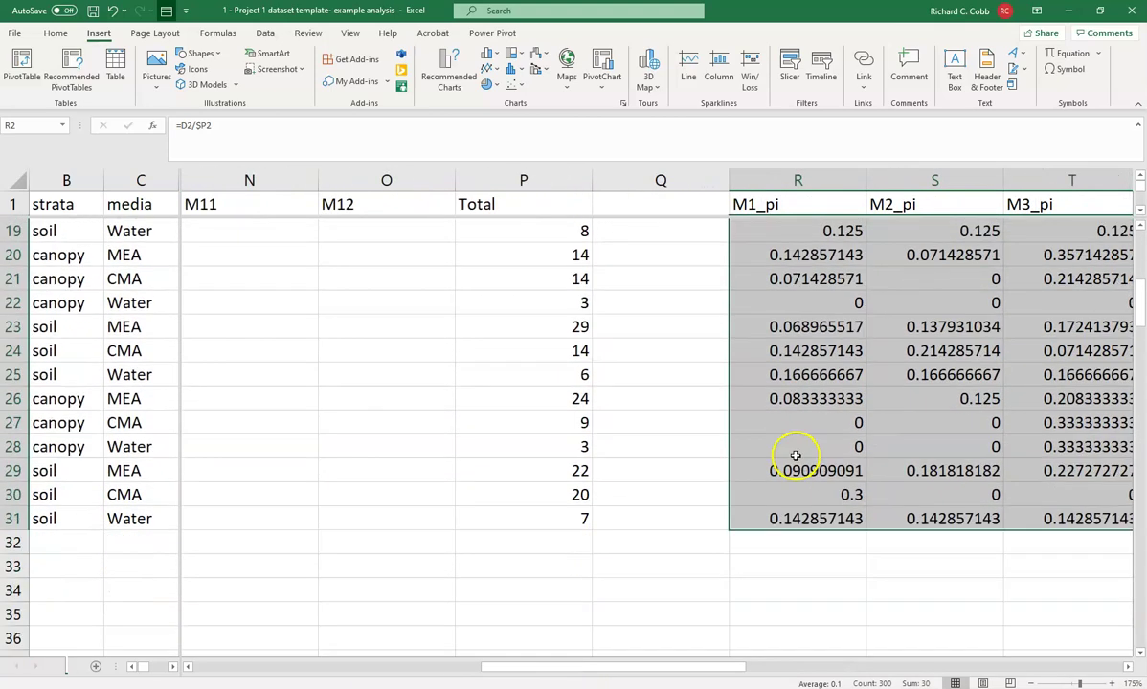
scroll(824, 421, "up", 2)
scroll(816, 433, "up", 5)
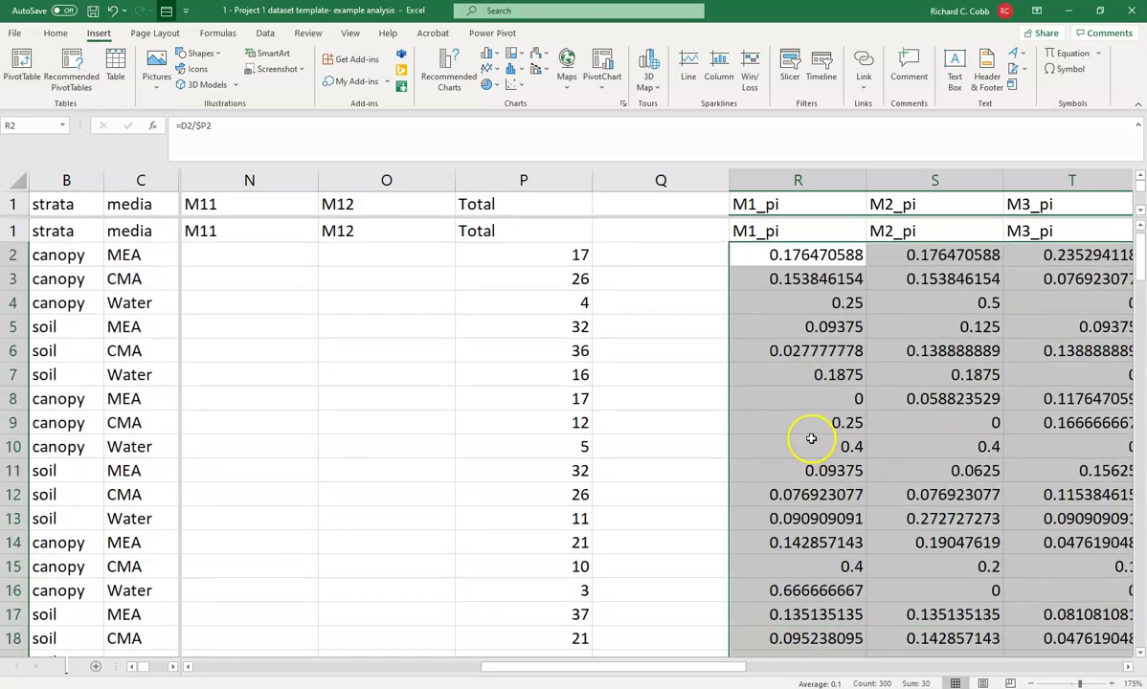
left_click_drag(646, 672, 685, 671)
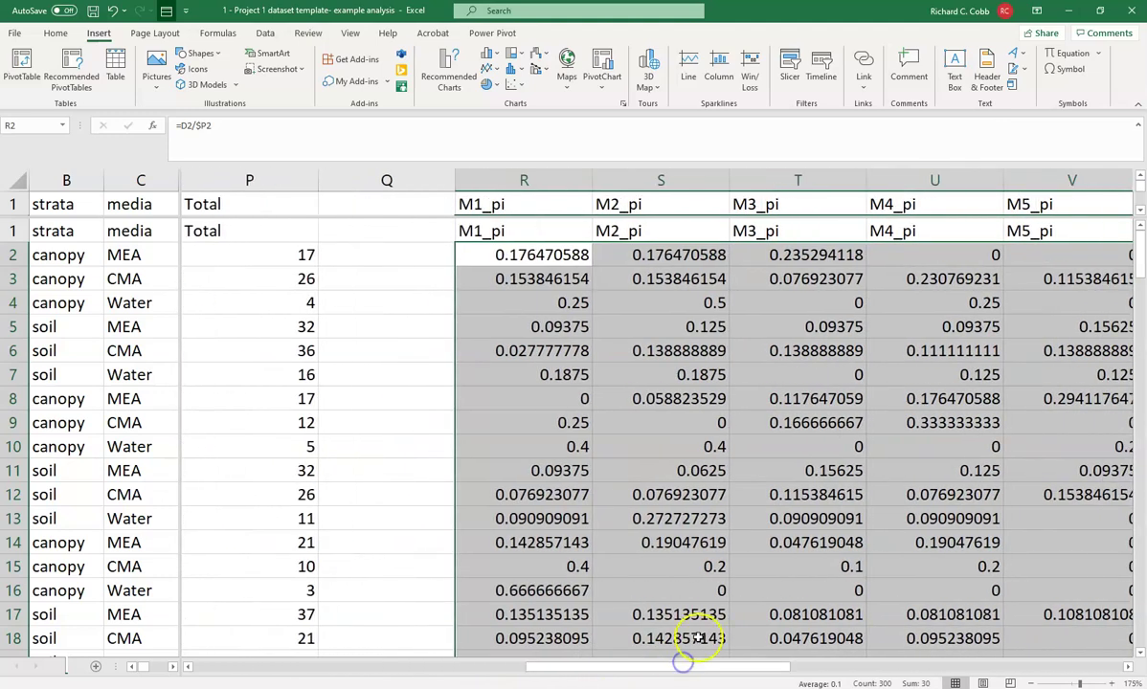
left_click(525, 260)
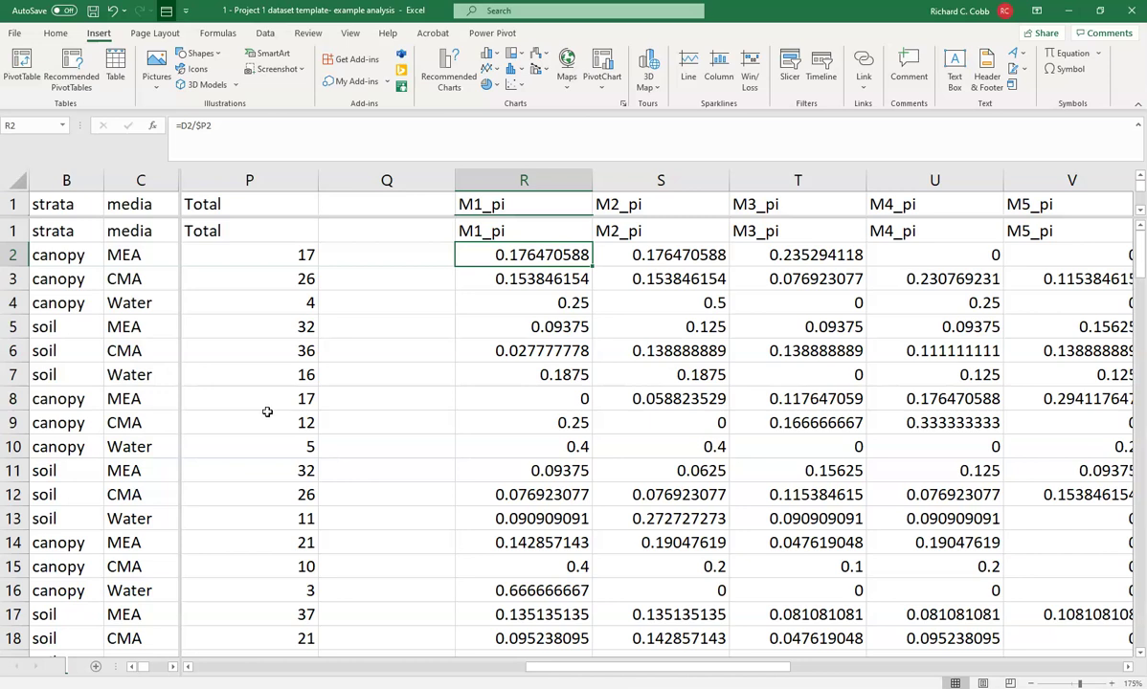
left_click(184, 126)
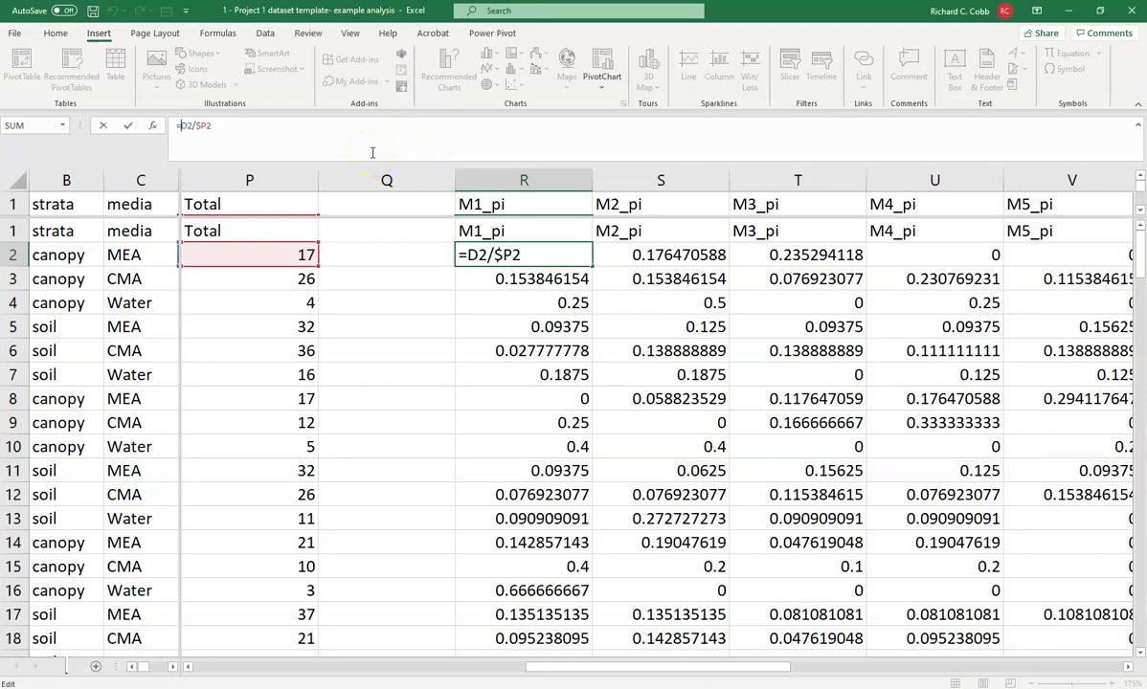
type("iferror(D2/$P2")
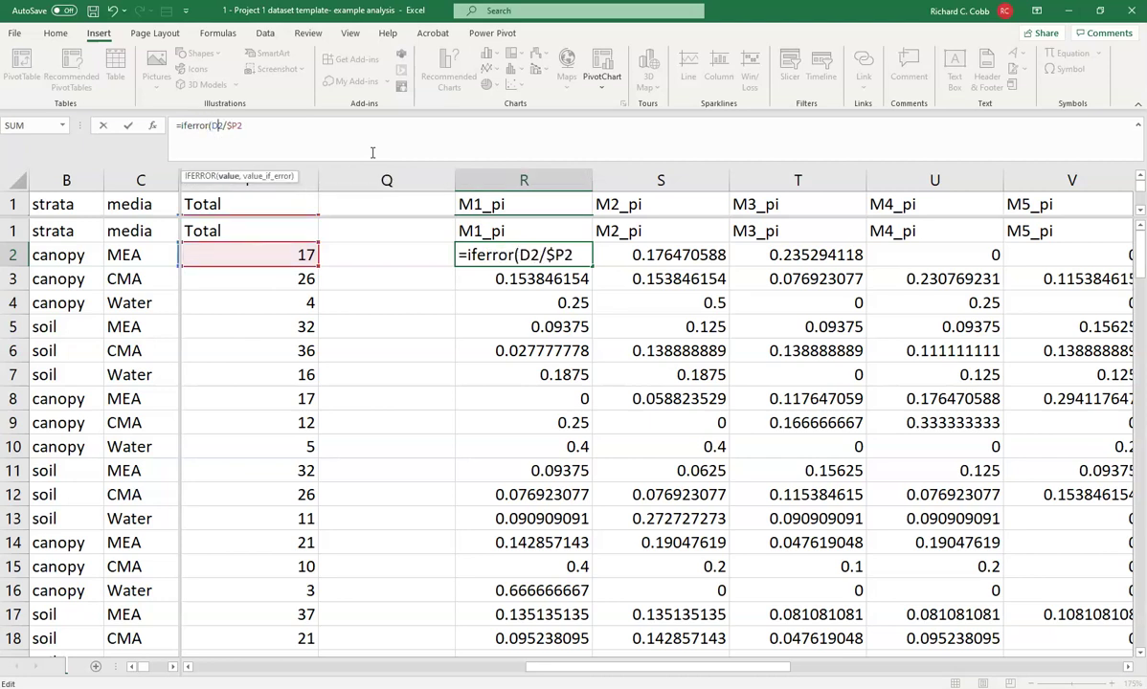
type(",0)")
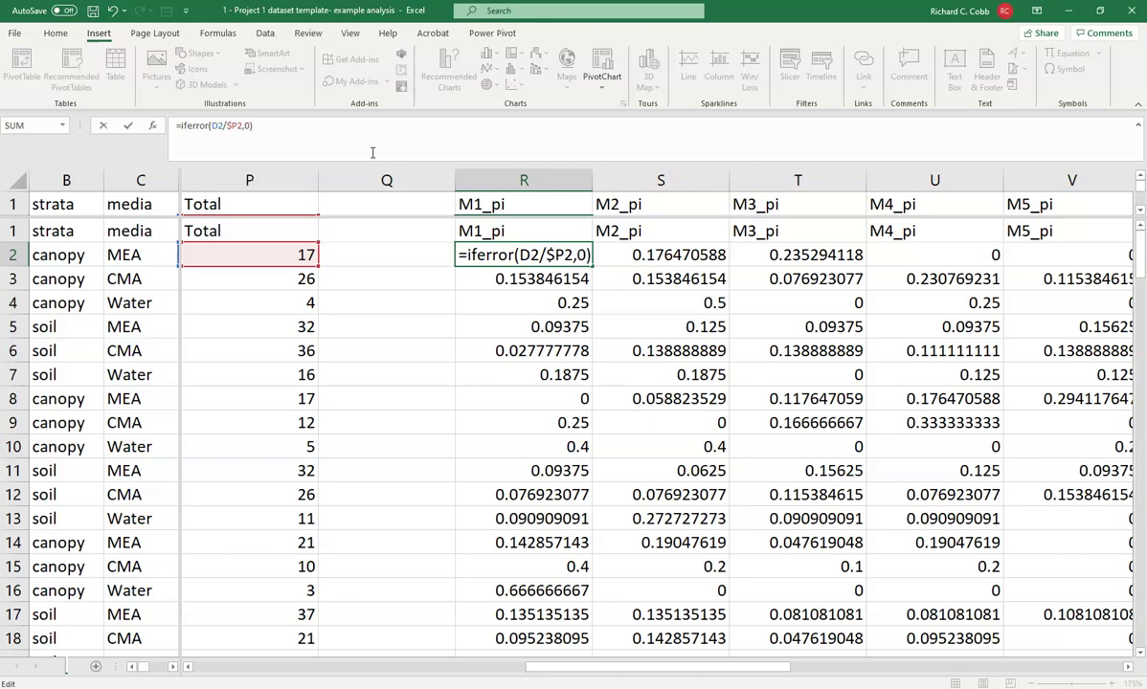
key("Return")
key("Up")
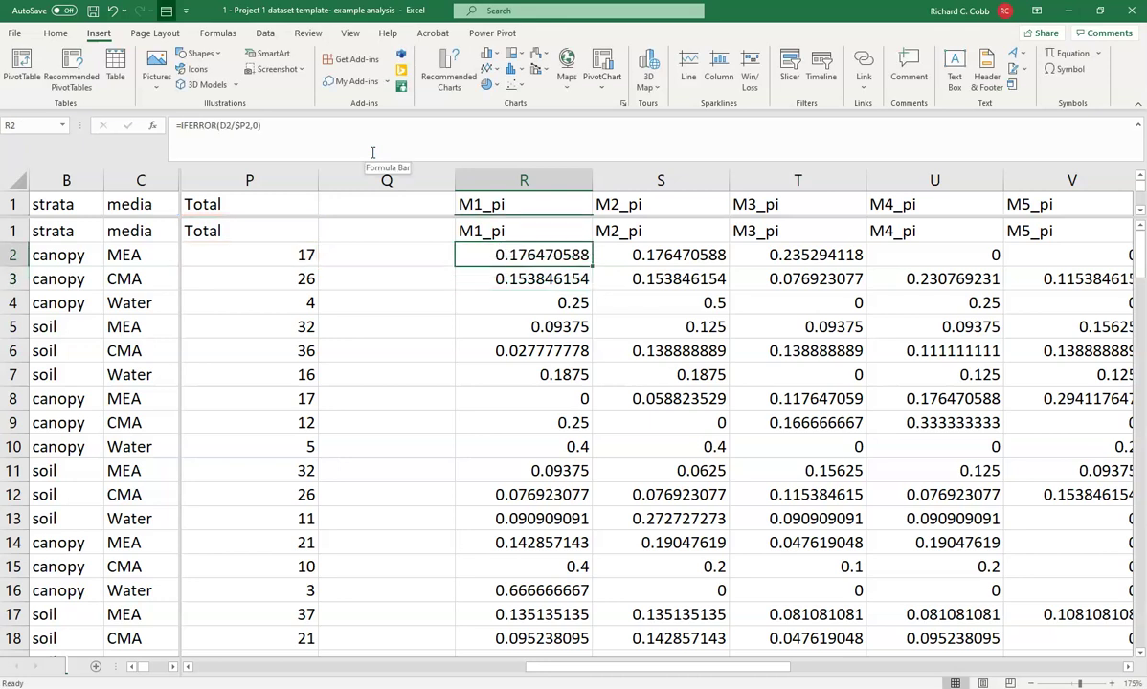
Fill the IFERROR formula from R2 down through row 31 and across to M10_pi in column AA
double_click(590, 267)
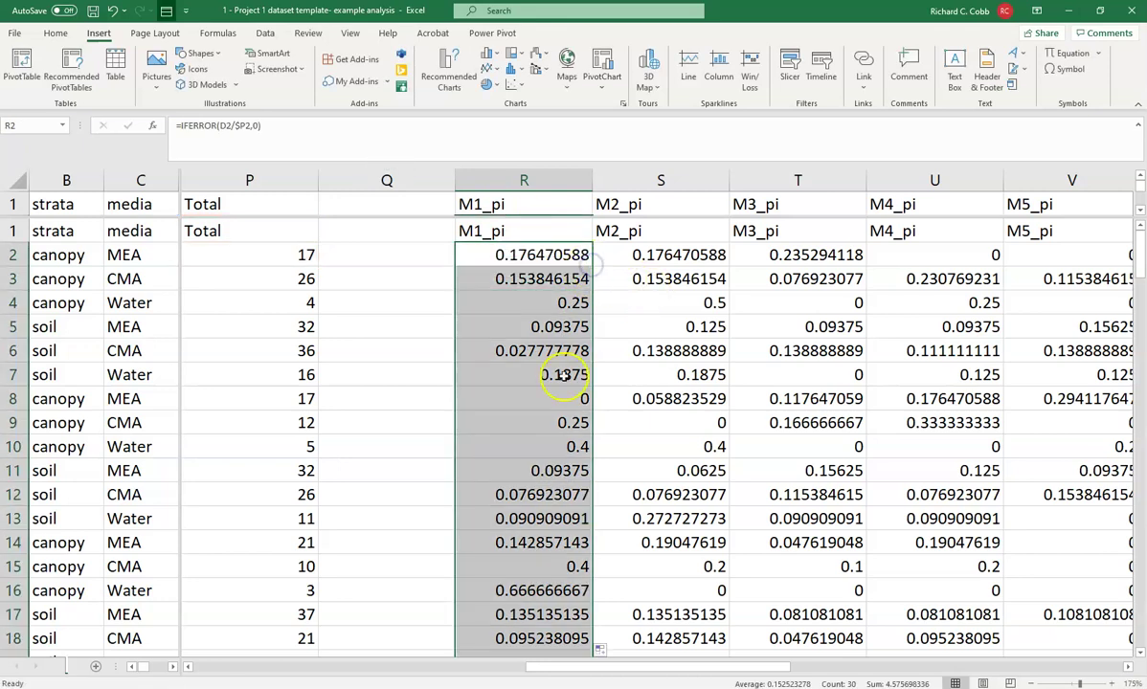
scroll(560, 402, "down", 7)
left_click_drag(592, 463, 997, 443)
scroll(1034, 463, "up", 7)
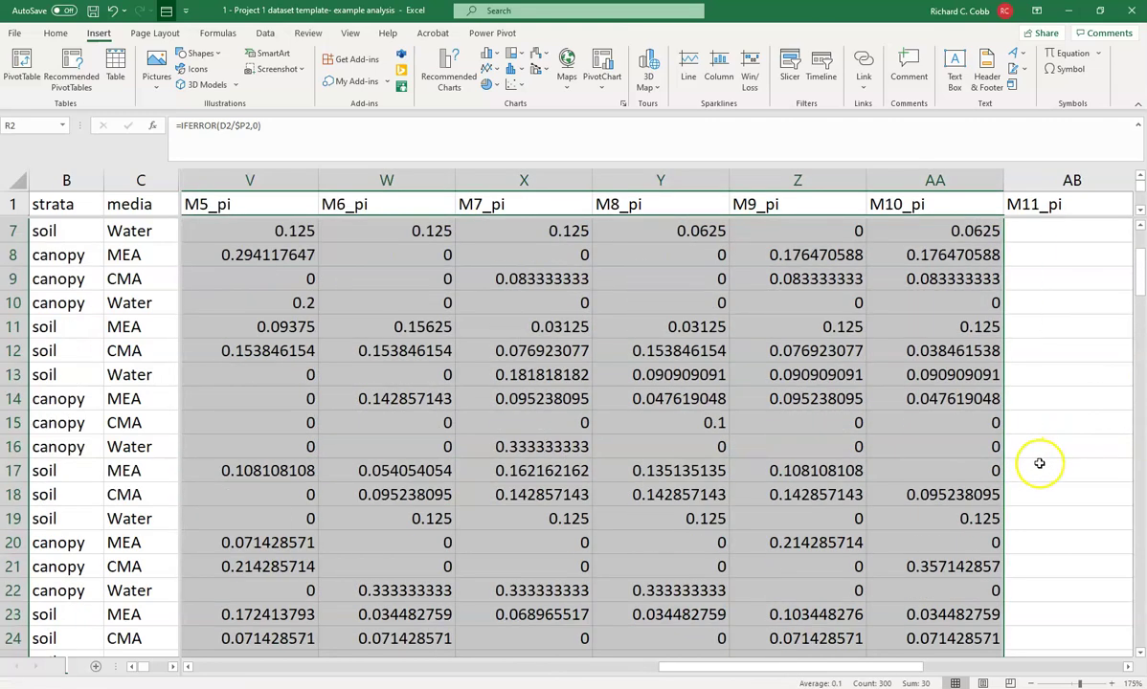
Enter the M1_pi log formula =IFERROR(LOG(R2),0)*R2 in AE2, based on the M1_pi value in R2
left_click(1096, 257)
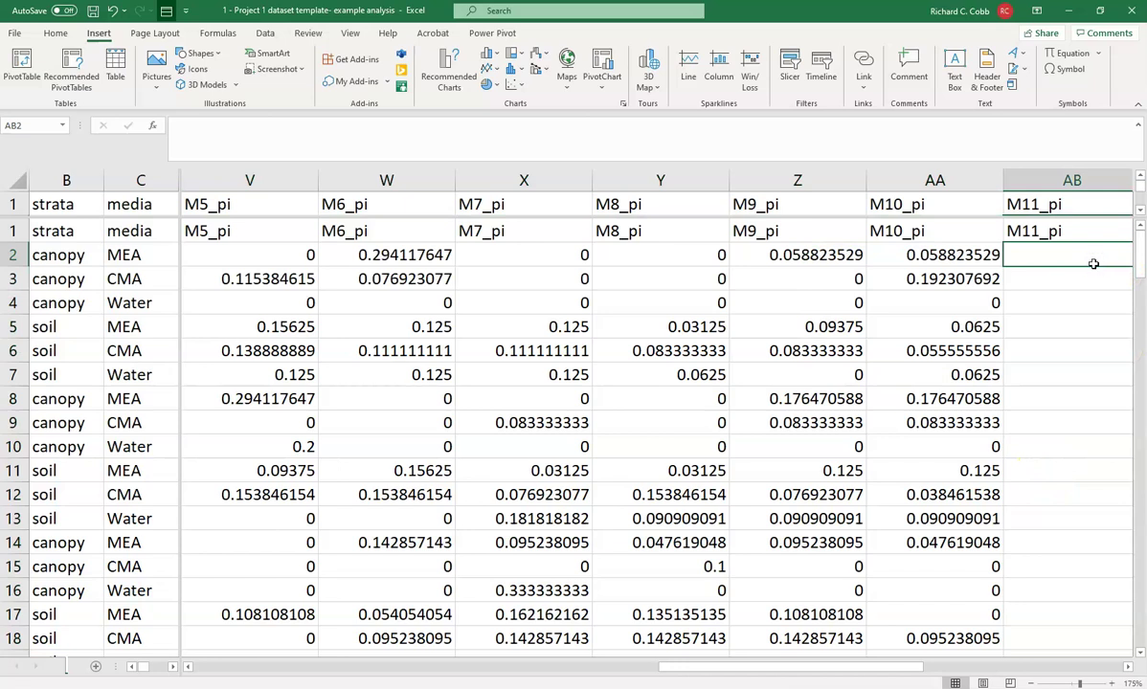
key("Right")
key("Right")
key("Right")
key("Right")
key("Right")
key("Right")
key("Right")
key("Right")
key("Left")
key("Left")
key("Left")
key("Left")
key("Left")
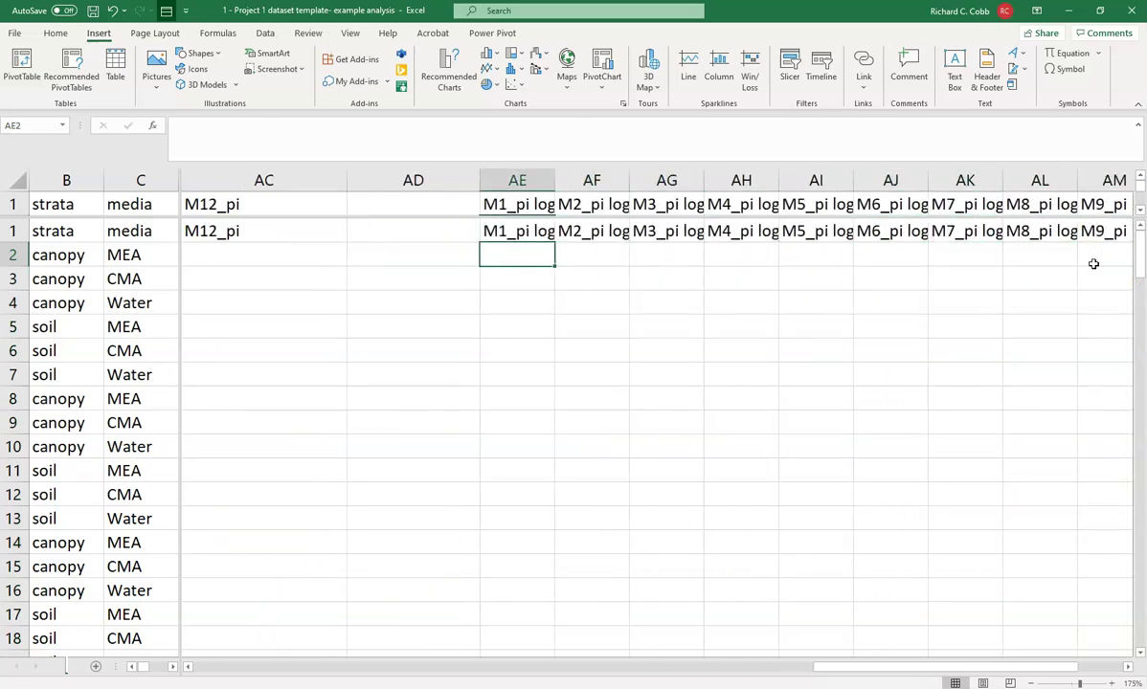
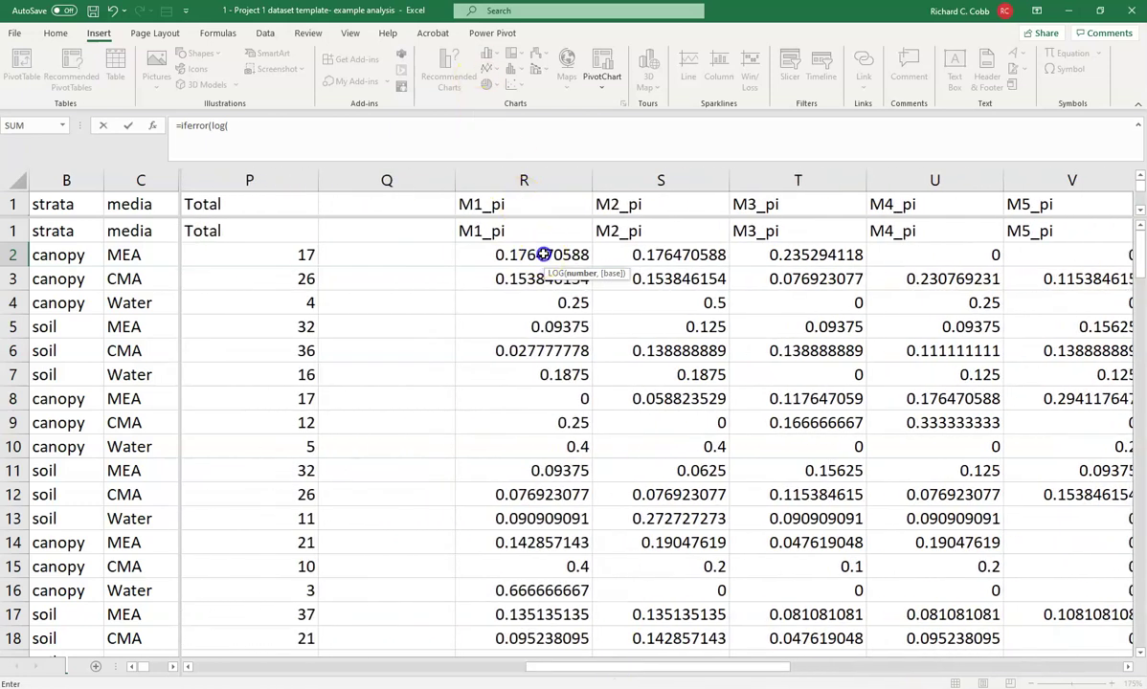
left_click(539, 253)
type("),")
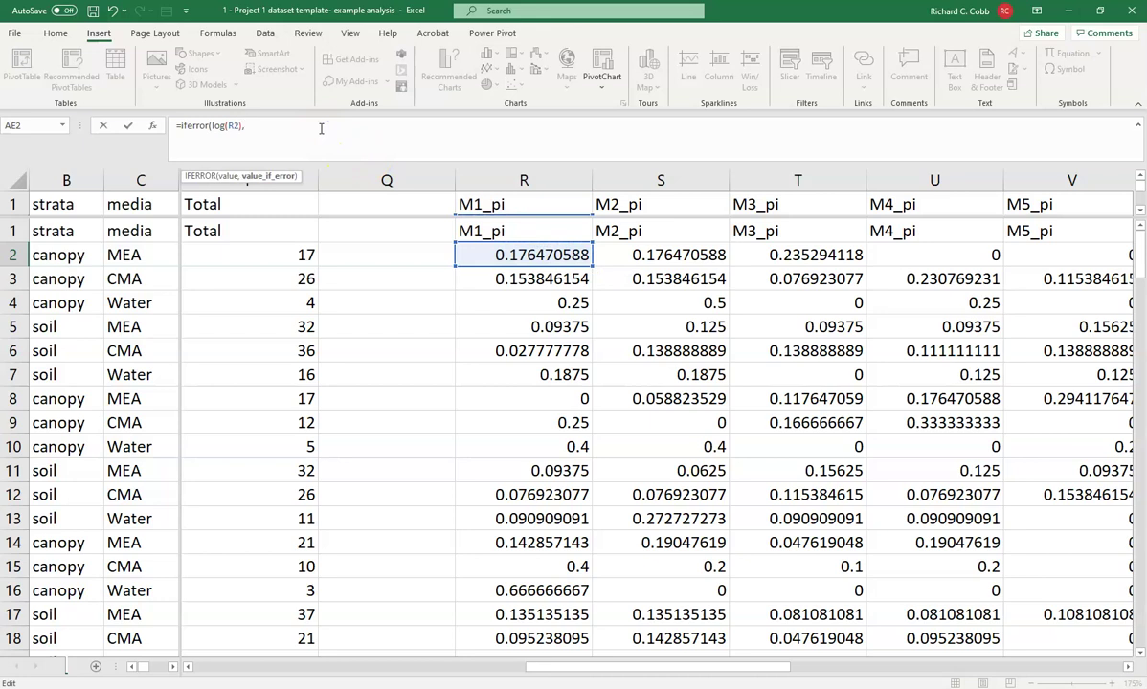
type("0)*")
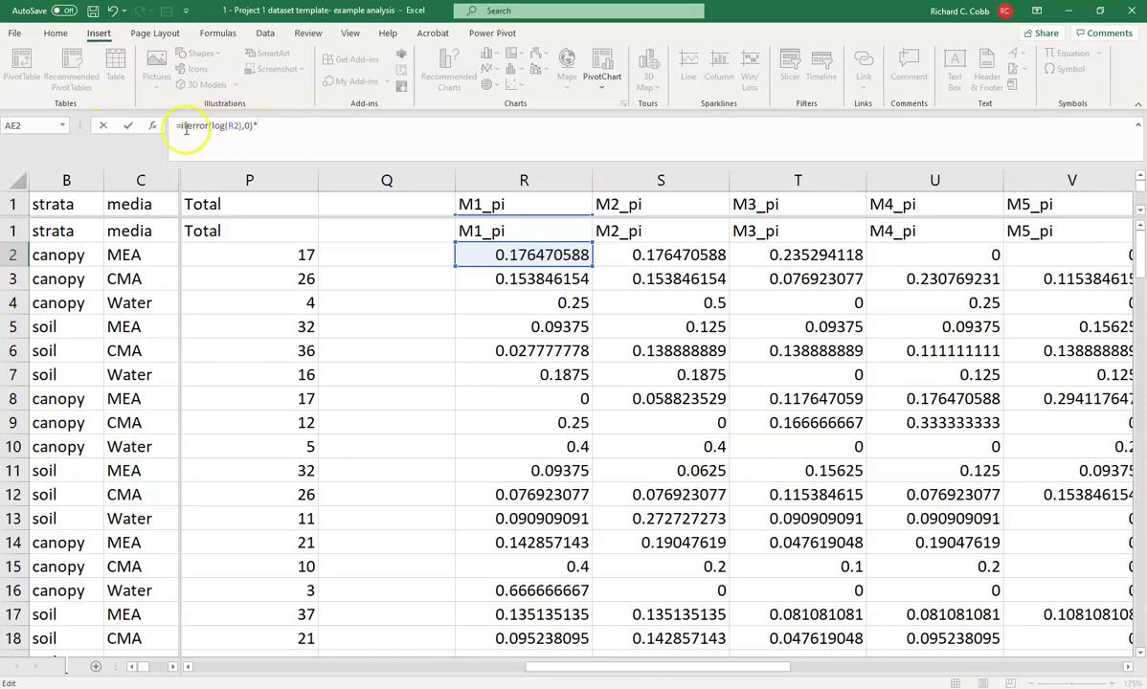
left_click(547, 256)
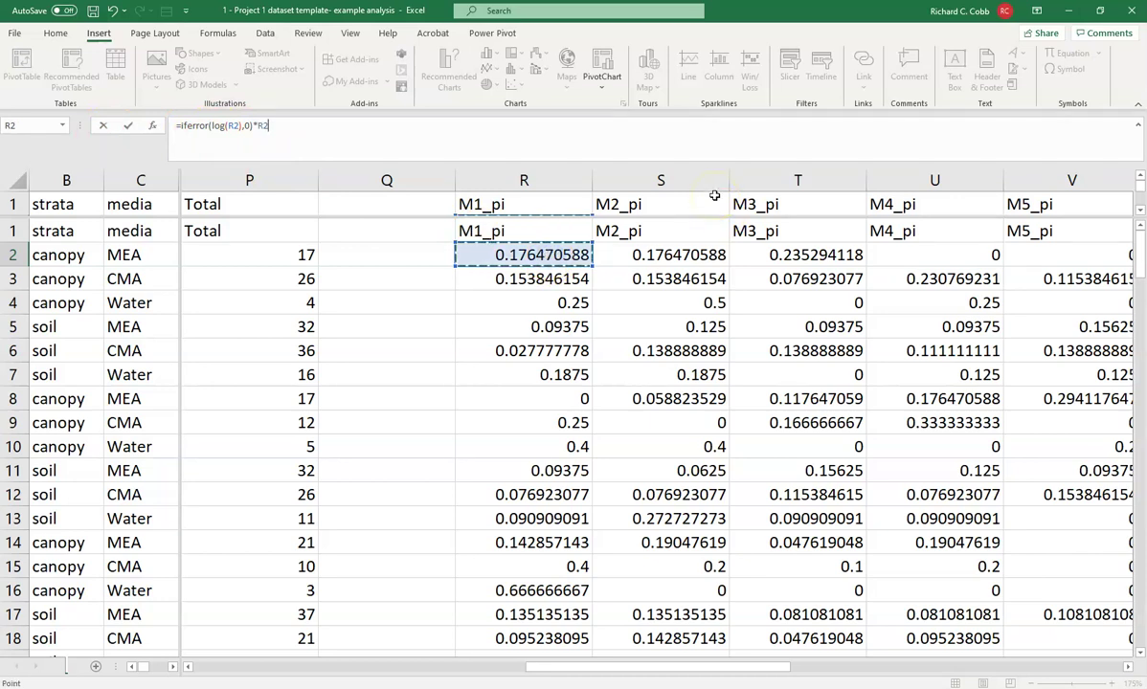
key("Return")
key("Right")
key("Up")
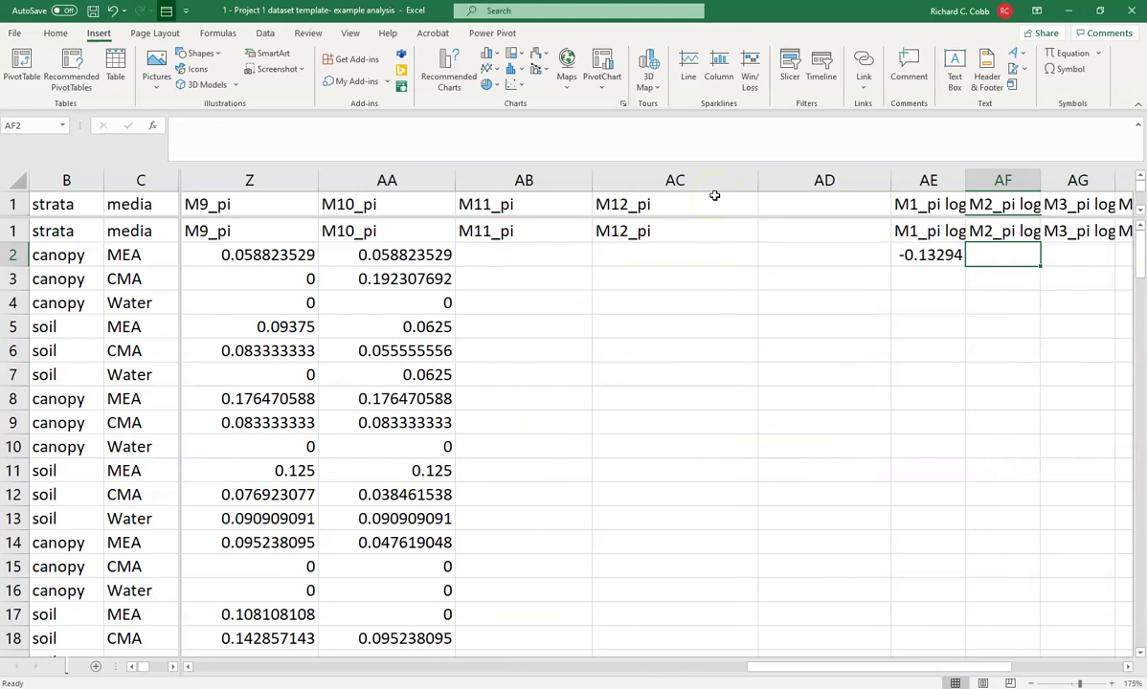
Fill the M1_pi log formula from AE2 down through row 31 and across to M10_pi log in column AN
key("Left")
key("F2")
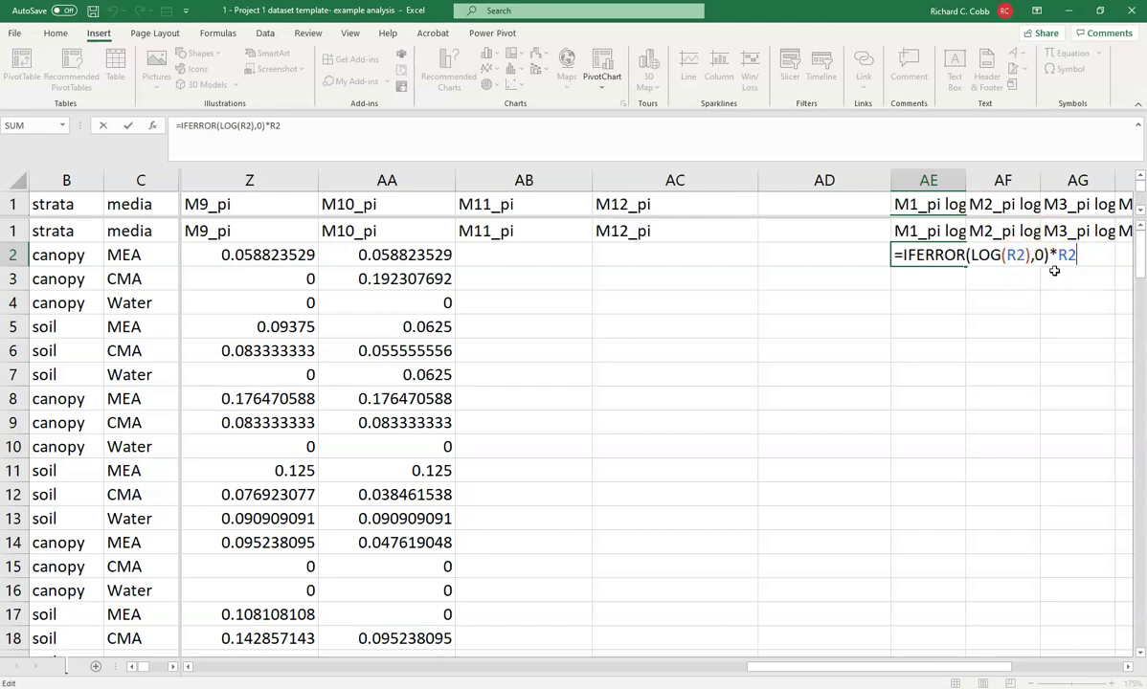
key("Return")
key("Up")
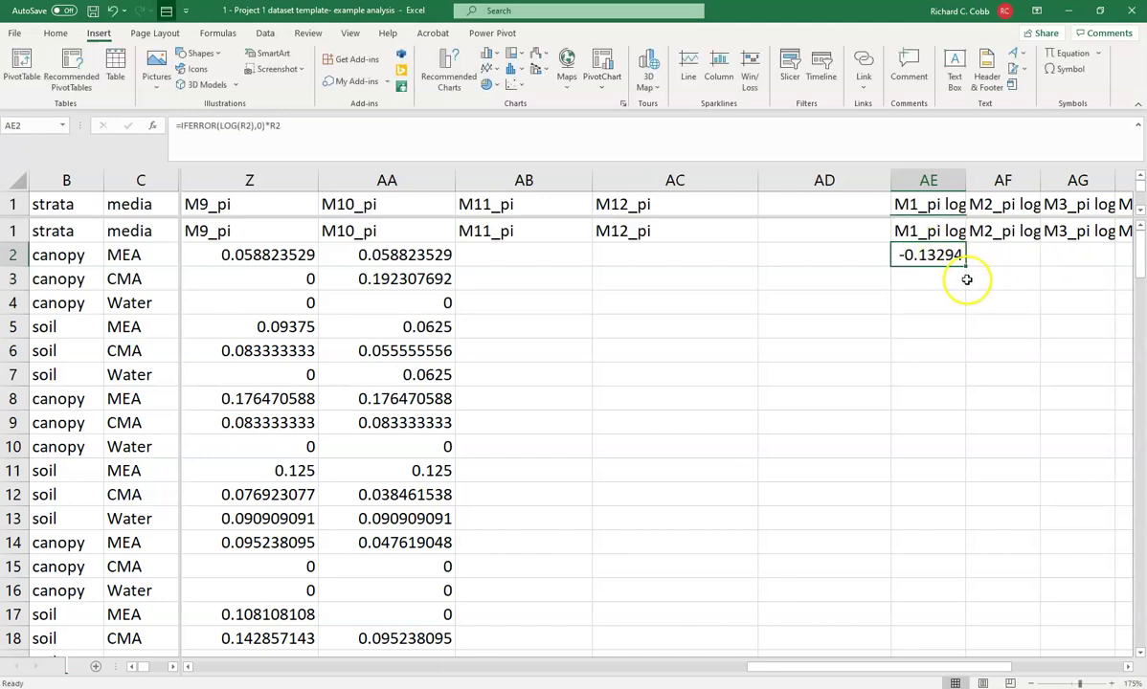
left_click_drag(967, 267, 958, 440)
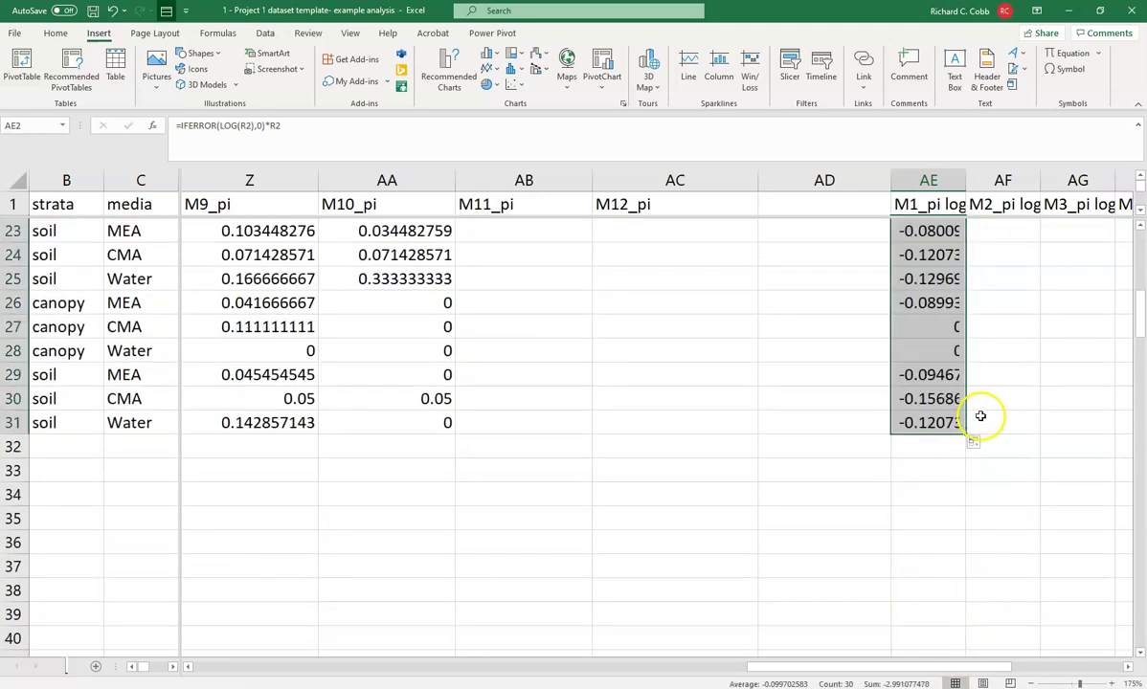
scroll(981, 419, "up", 6)
scroll(981, 418, "up", 2)
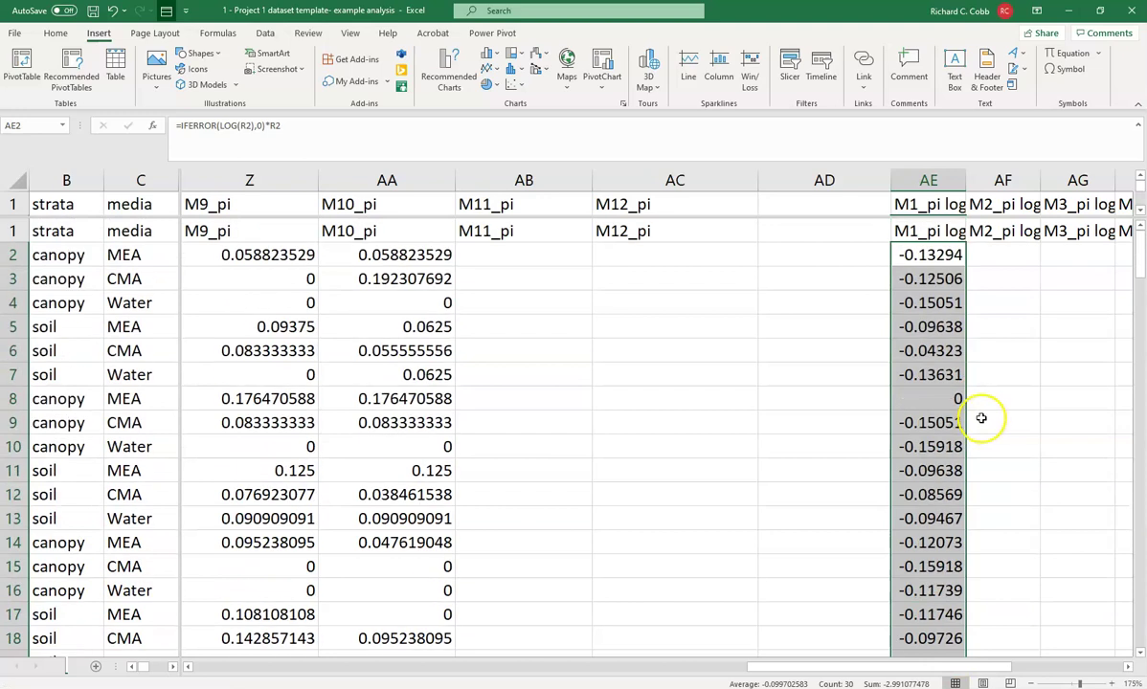
scroll(981, 419, "down", 6)
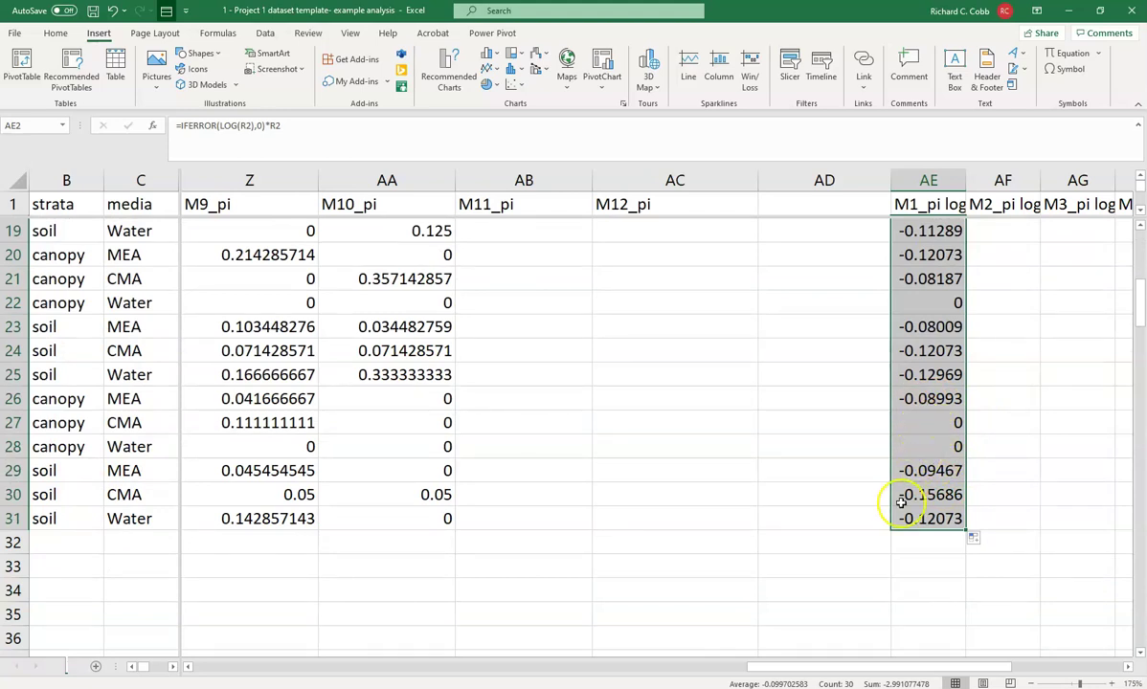
left_click_drag(966, 528, 926, 525)
scroll(909, 520, "up", 6)
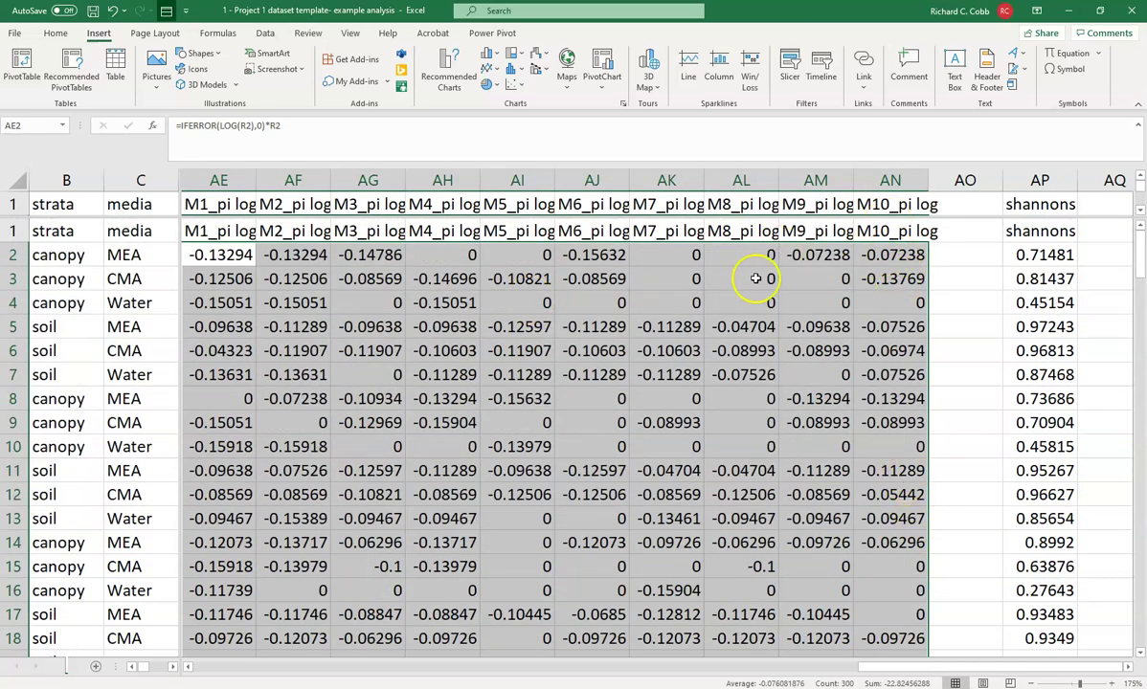
Examine the shannons formula in AP2 and the range of pi log cells it sums
left_click(1012, 258)
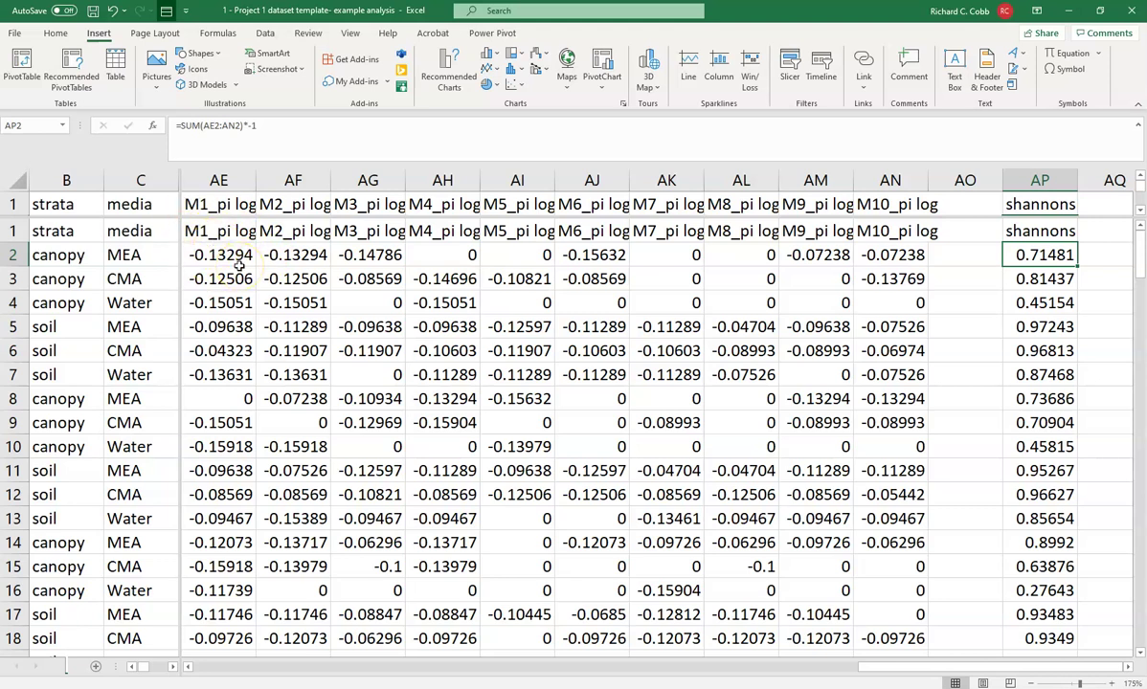
left_click(226, 126)
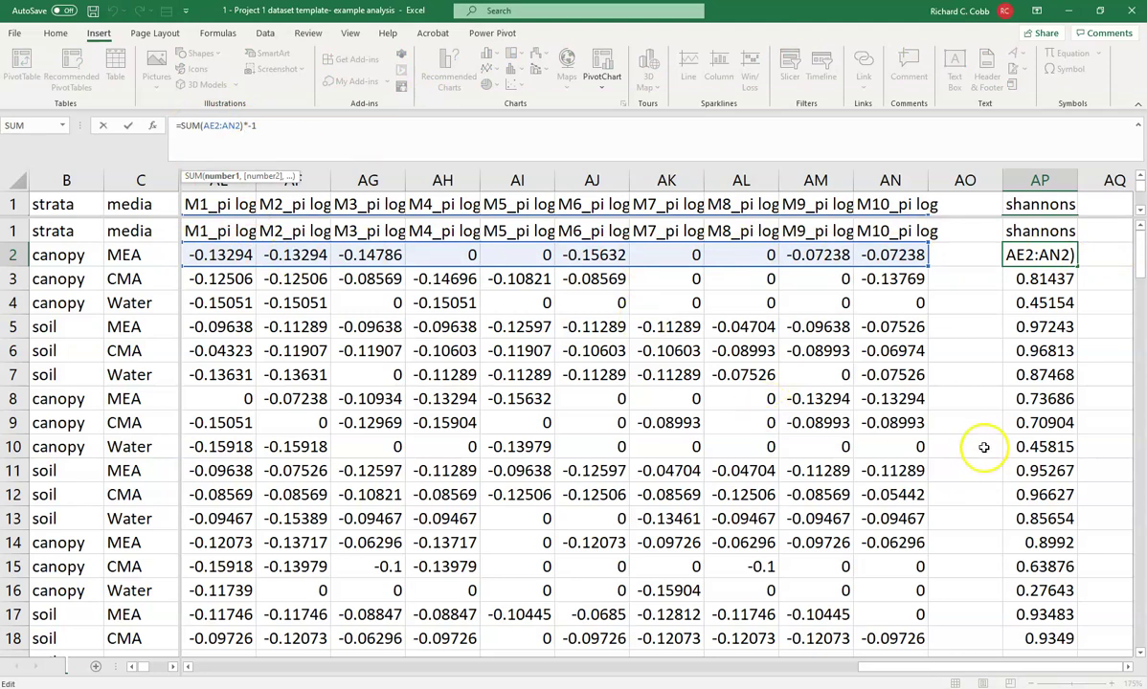
key("Return")
Copy the shannons column with its header, AP1:AP31, and paste it as values below the dataset starting at D34
key("Up")
key("Up")
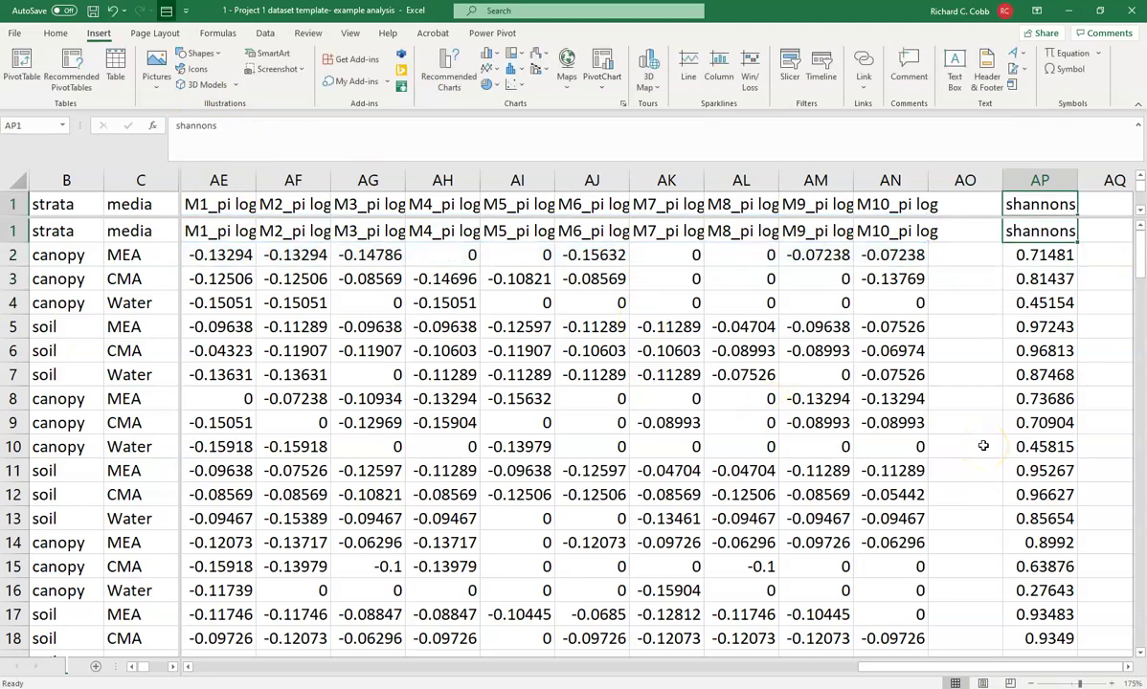
key("ctrl+shift+Down")
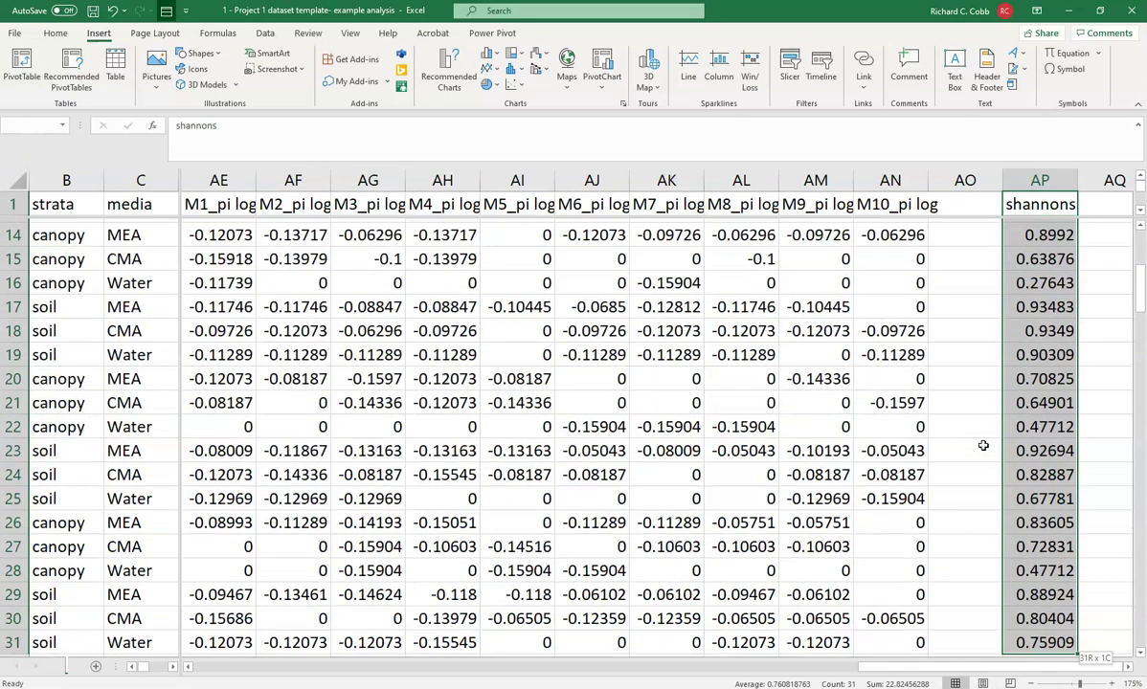
key("ctrl+c")
left_click_drag(954, 668, 263, 666)
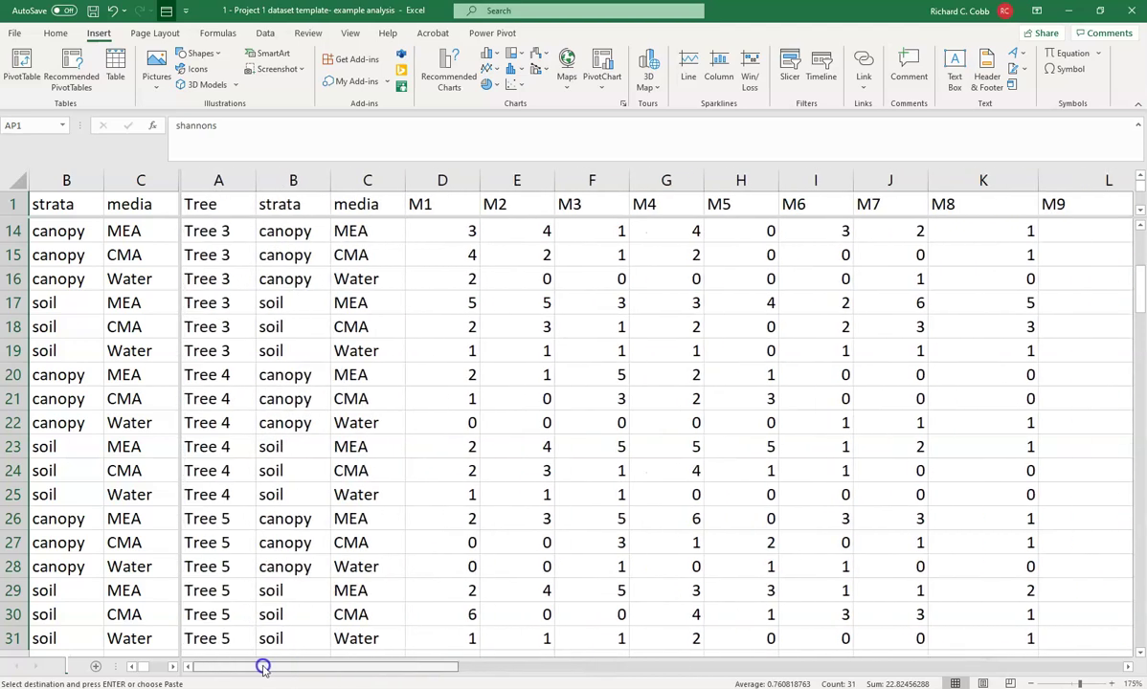
scroll(364, 613, "down", 7)
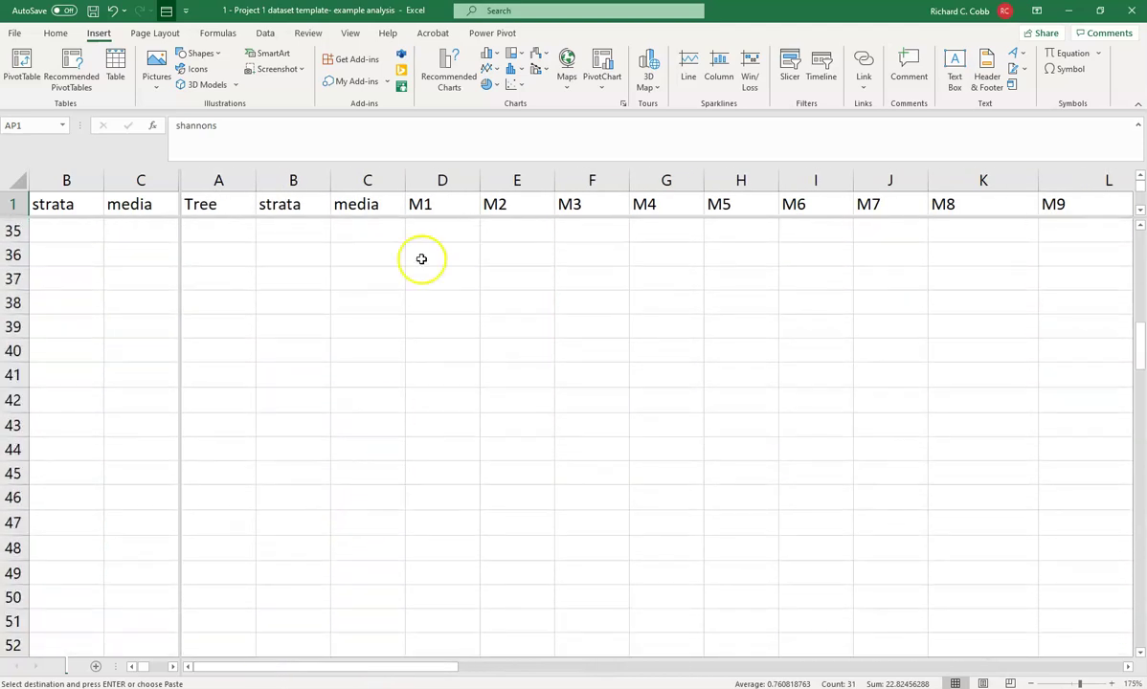
scroll(430, 273, "up", 2)
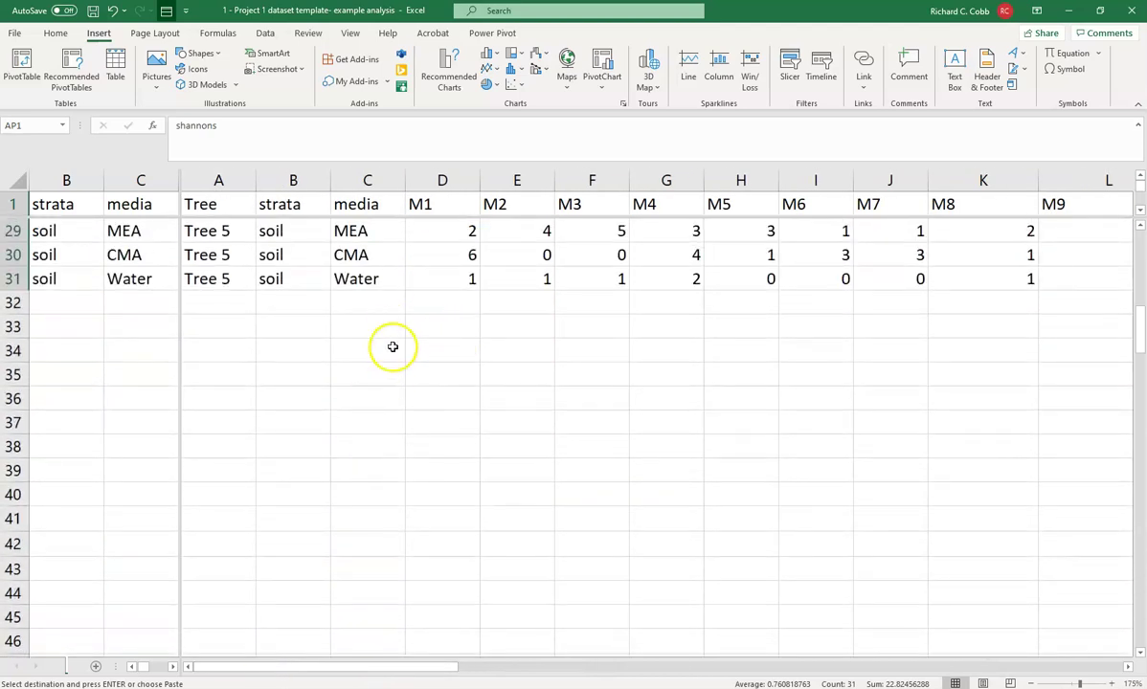
left_click(453, 351)
right_click(453, 351)
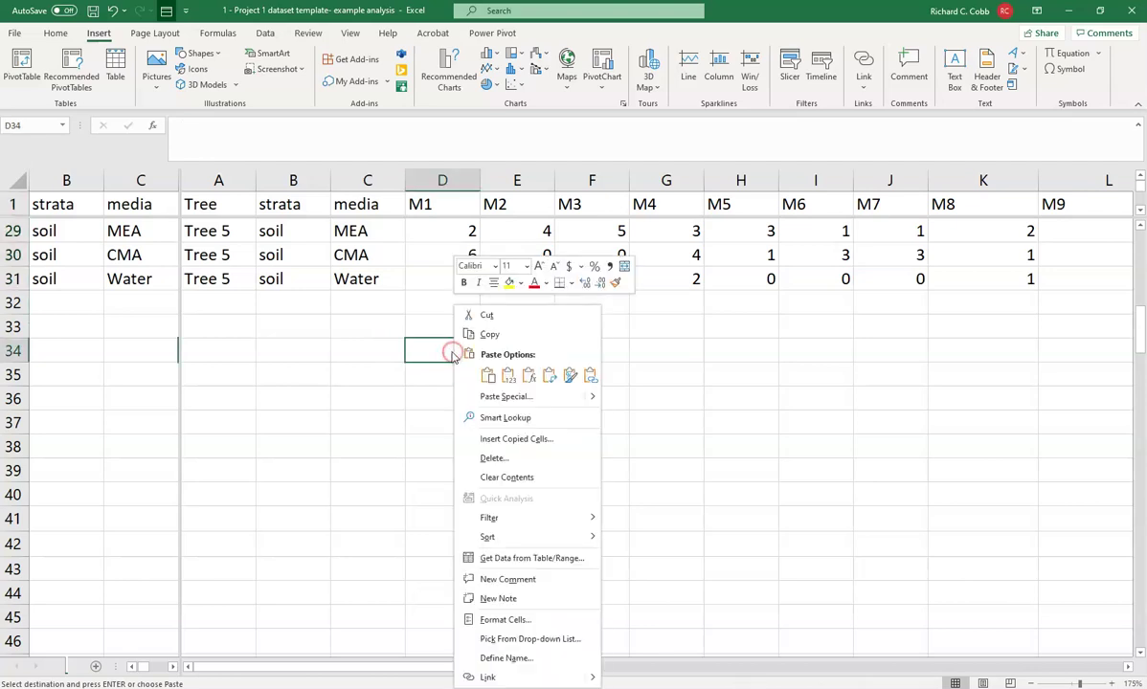
left_click(508, 376)
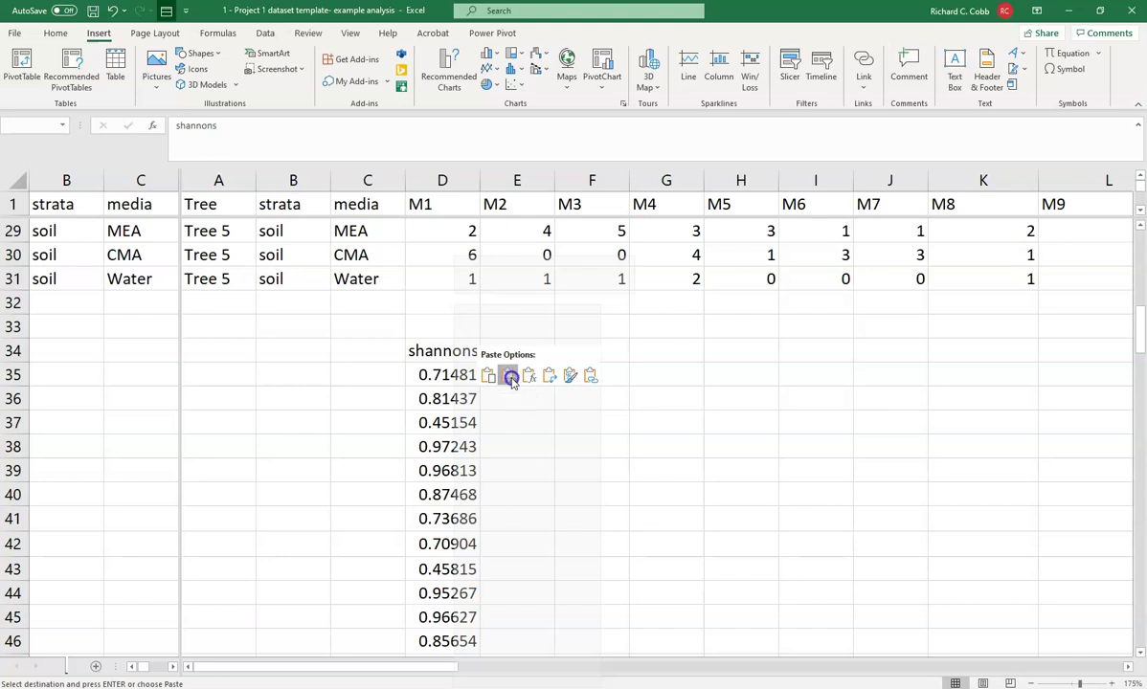
scroll(505, 384, "down", 4)
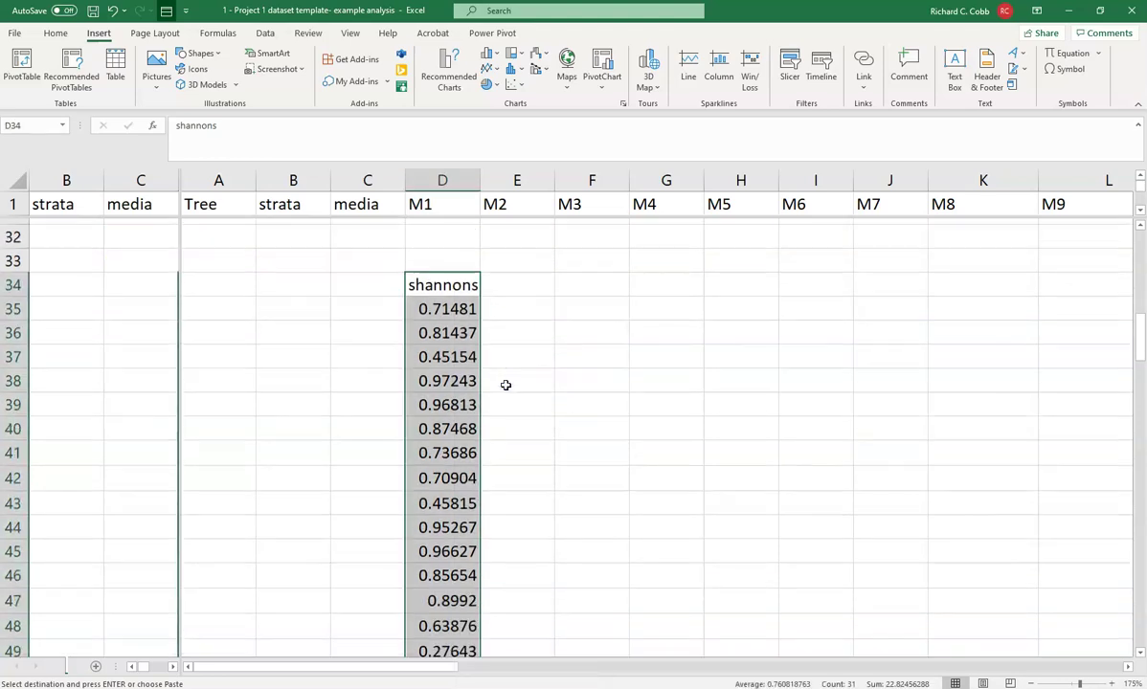
scroll(506, 385, "up", 5)
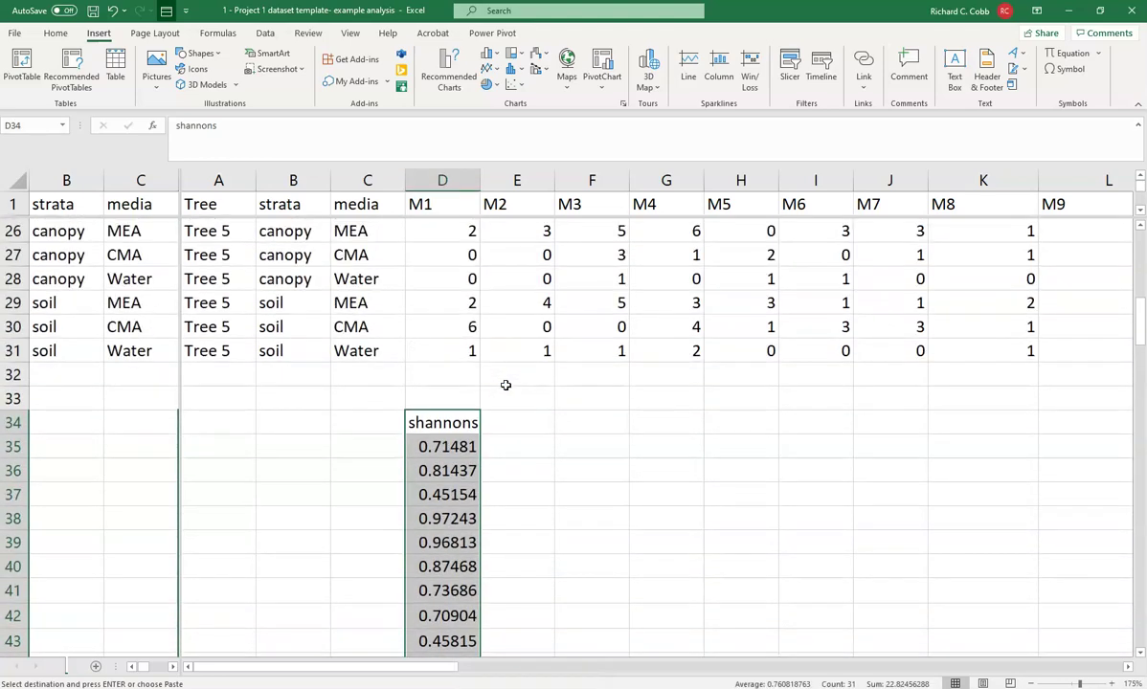
Copy the Tree, strata and media columns with their headers, A1:C31, and paste them beside the shannons values starting at A34
scroll(431, 429, "up", 3)
scroll(432, 428, "up", 5)
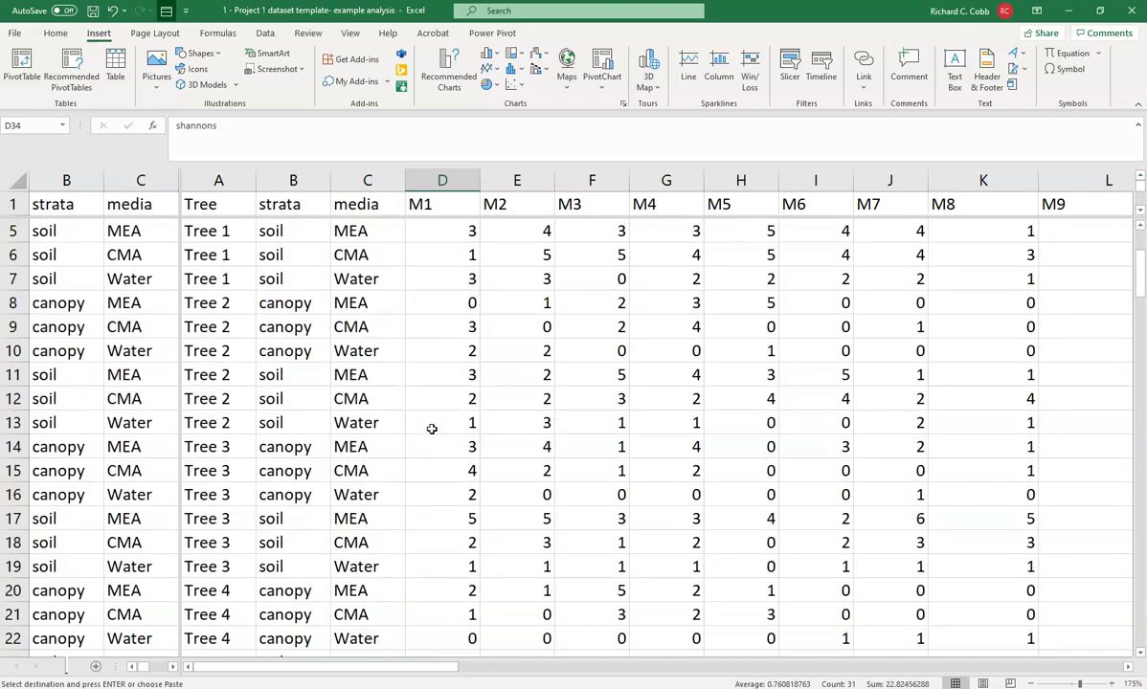
left_click(214, 232)
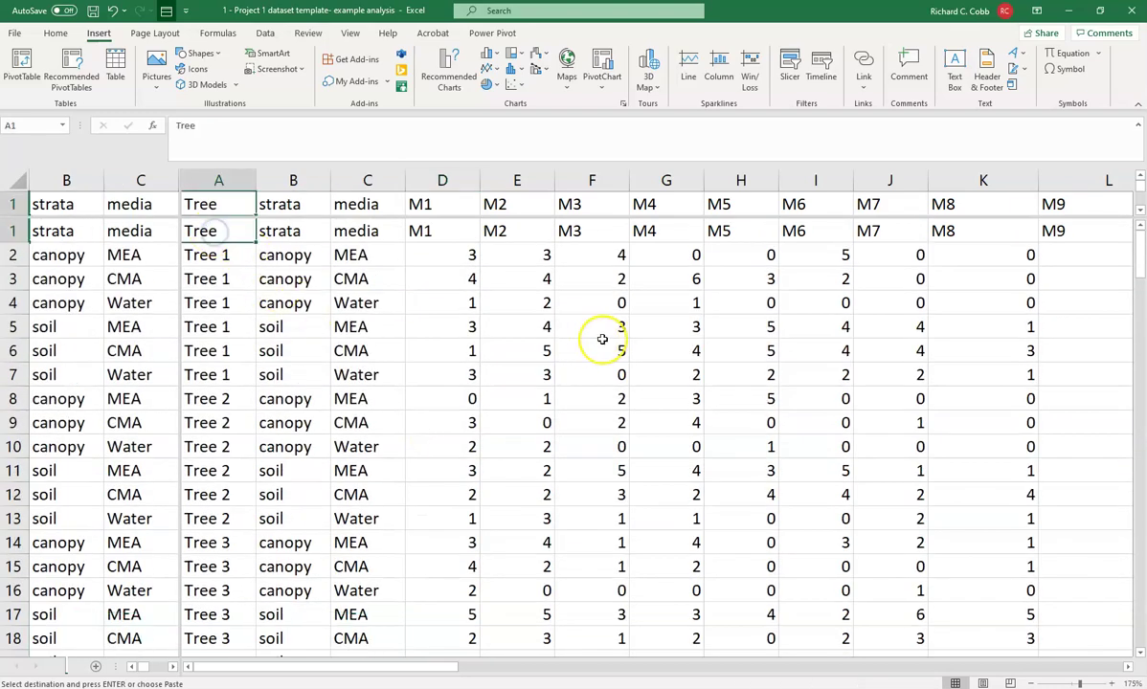
key("ctrl+shift+Right")
key("ctrl+shift+Left")
key("shift+Right")
key("shift+Right")
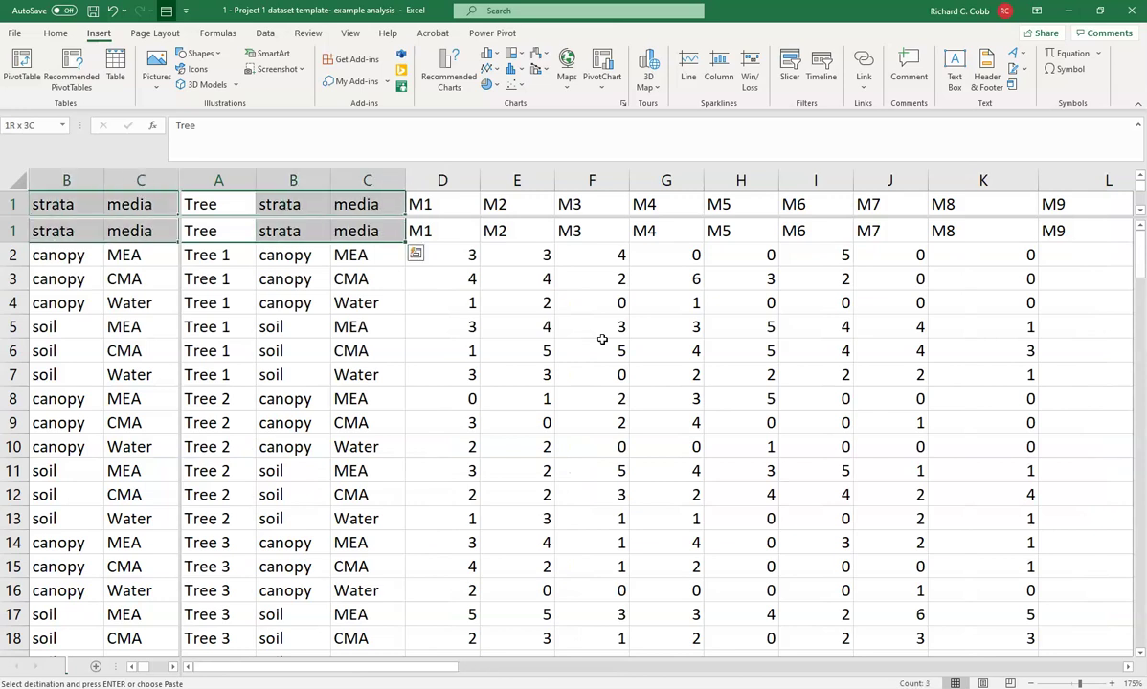
key("ctrl+shift+Down")
key("ctrl+c")
key("ctrl+Home")
key("Down")
key("Down")
key("Down")
key("Down")
key("Down")
key("Down")
key("Down")
key("Down")
key("Down")
key("Down")
key("Down")
key("Down")
key("Down")
key("Down")
key("Down")
key("Down")
key("Down")
key("Down")
key("Down")
key("Down")
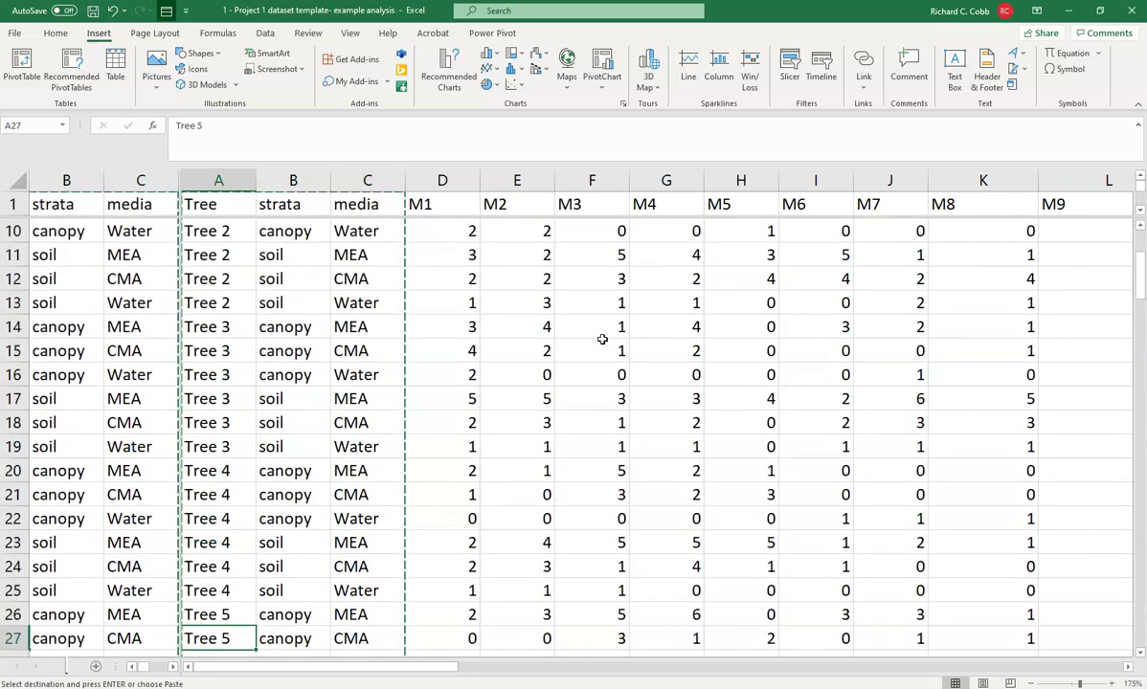
key("Up")
key("Up")
key("Up")
key("Up")
key("Up")
key("Up")
key("Up")
key("Up")
key("Up")
key("Up")
key("Up")
key("Up")
key("Up")
key("Down")
key("Return")
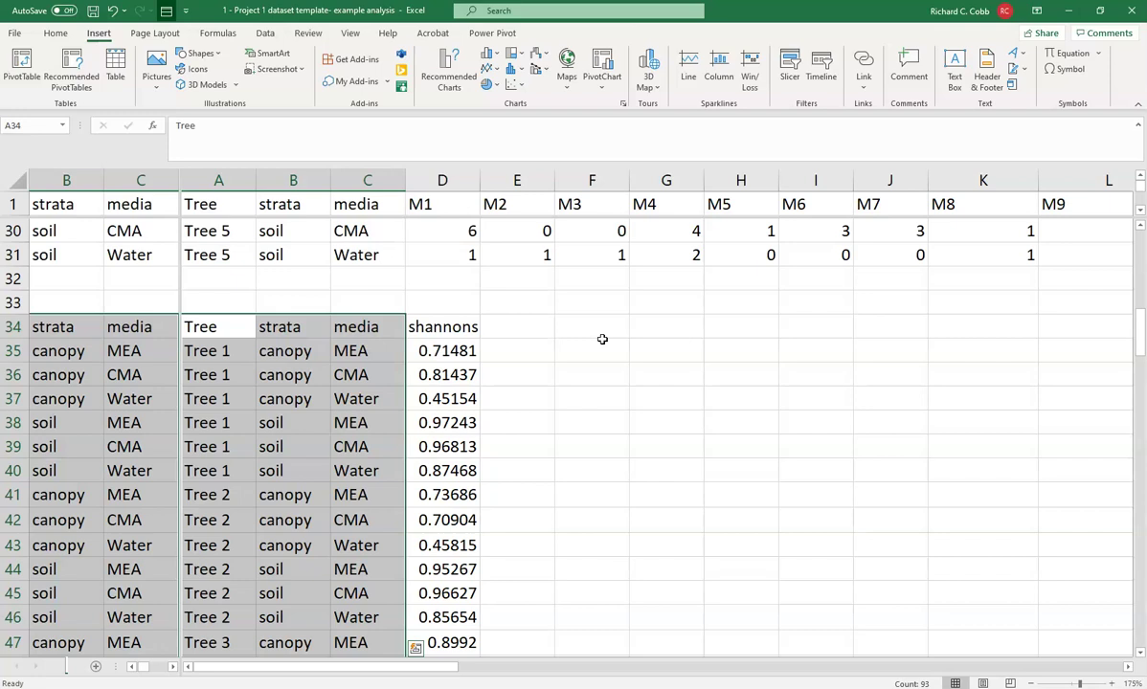
Relabel the first two media entries of the Shannon table as 1_MEA_full in C35 and 2_MEA_5 in C36
key("Right")
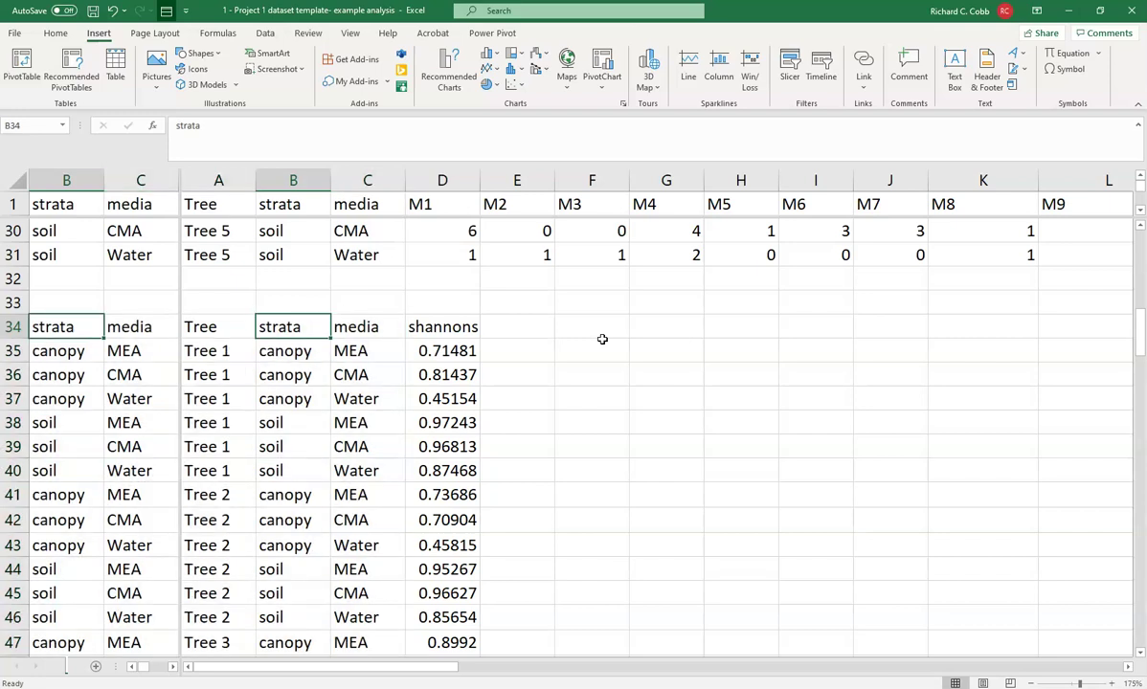
key("Right")
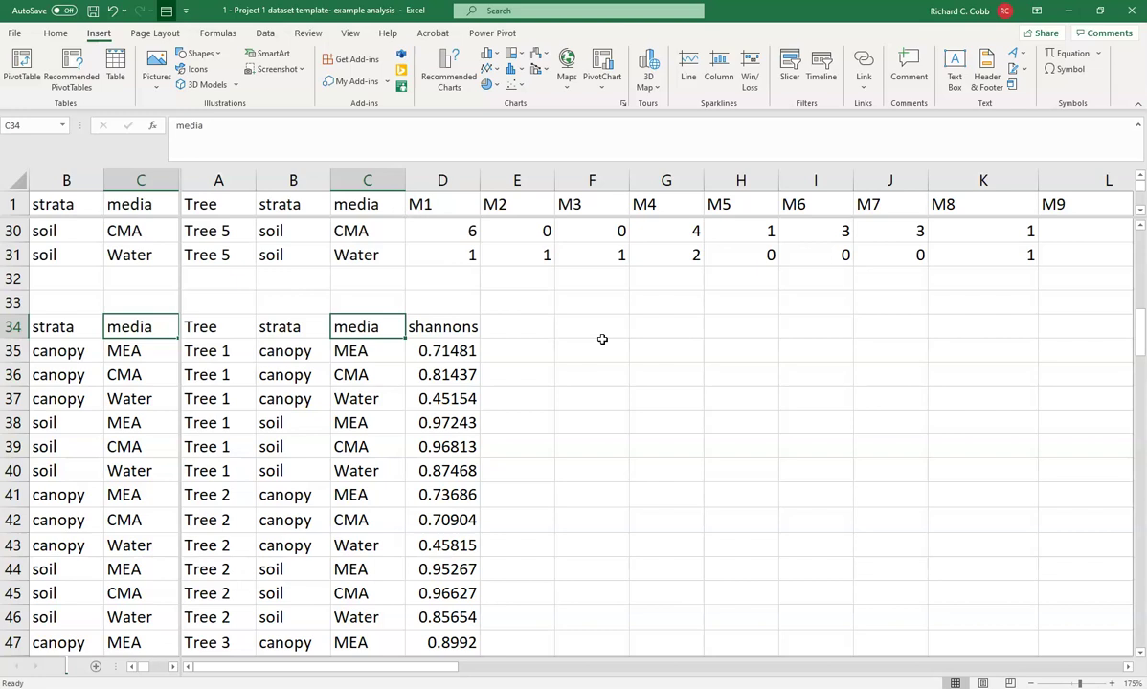
key("Left")
key("Down")
key("Right")
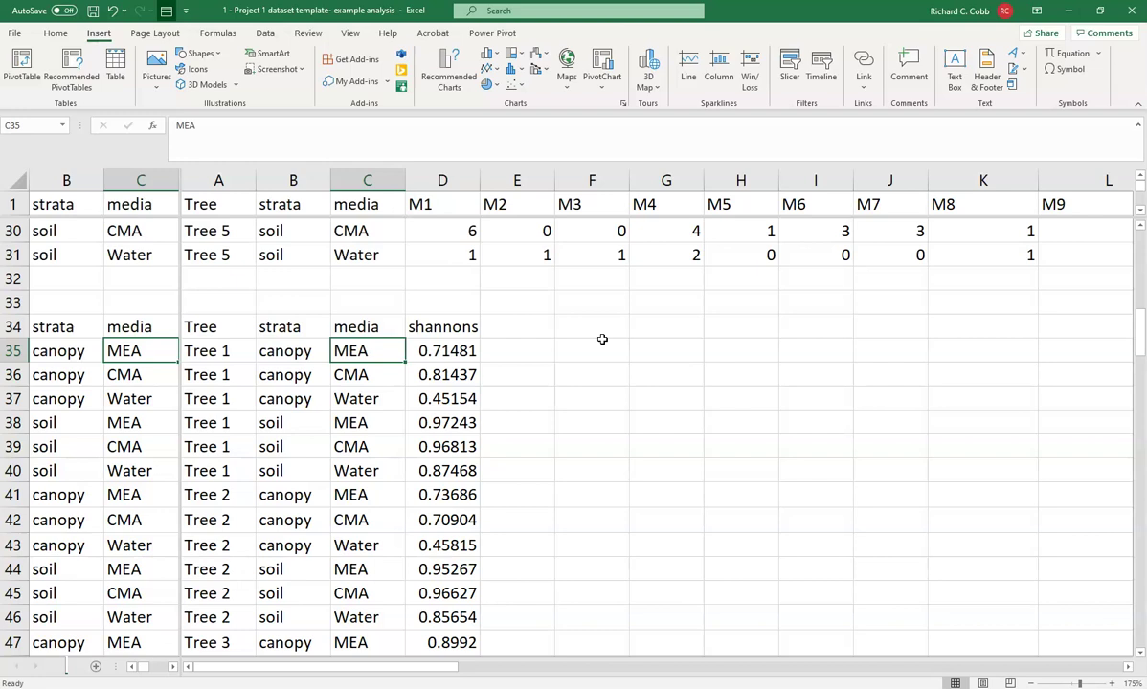
type("1_M")
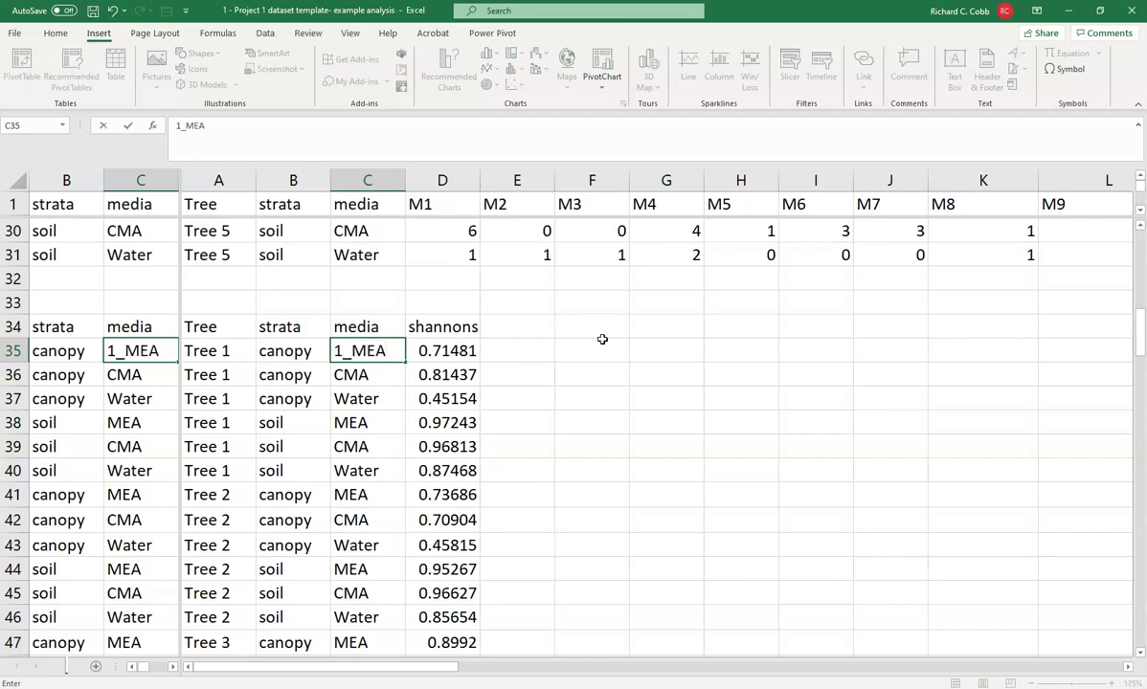
type("EA_full")
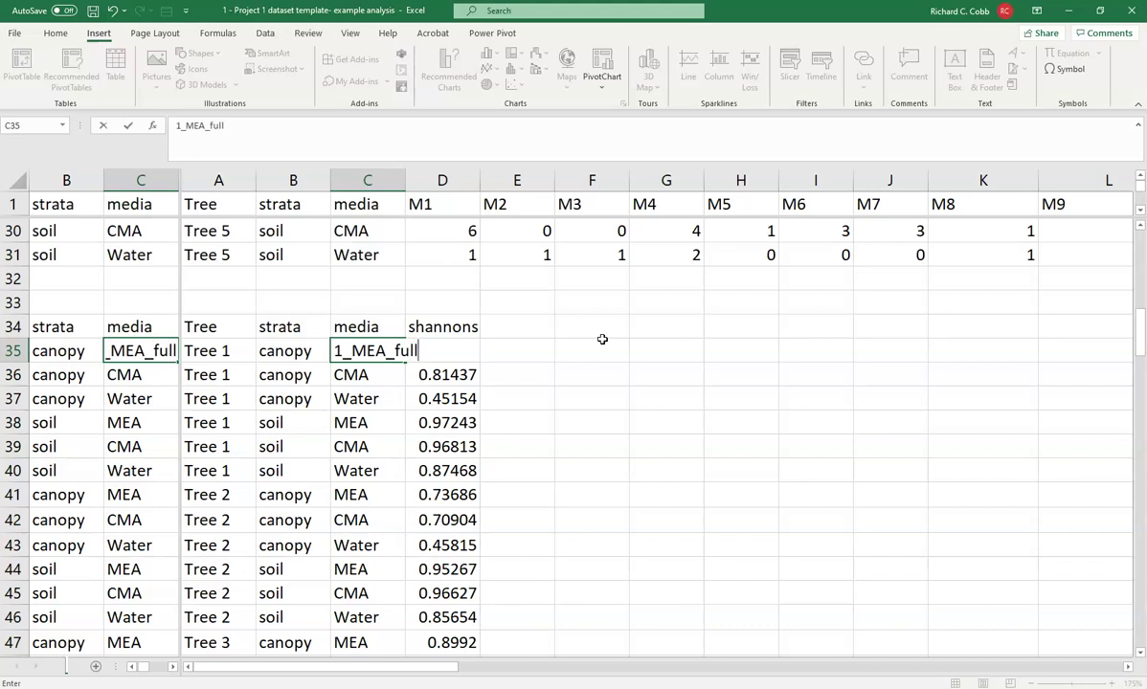
key("Return")
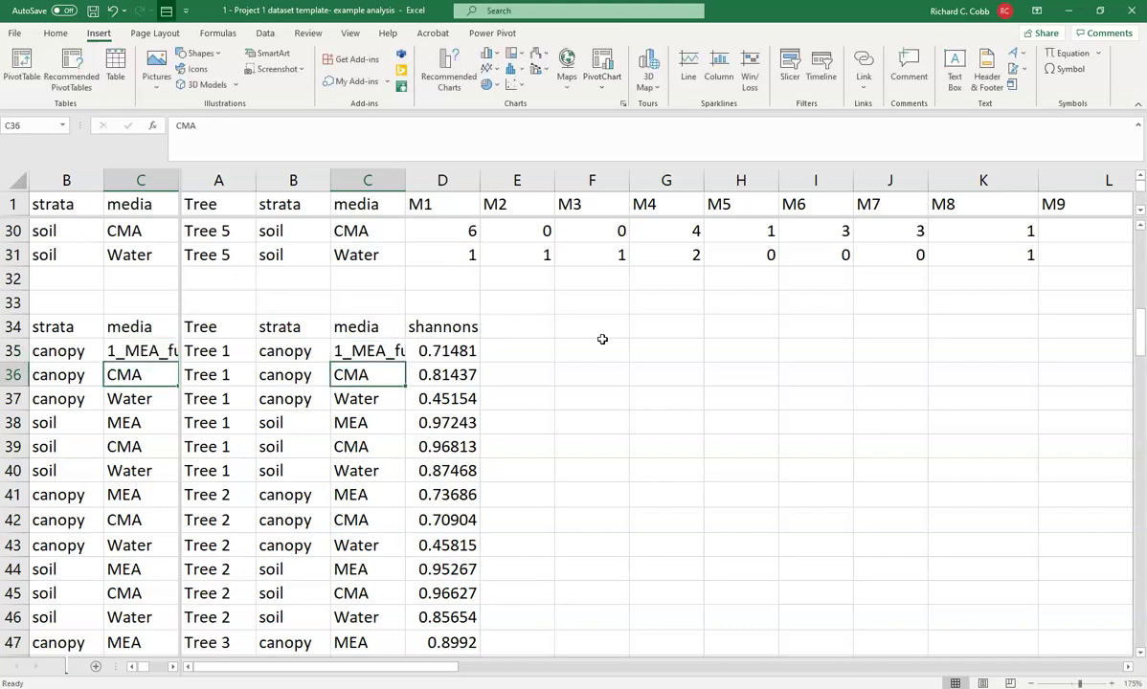
type("2_ME")
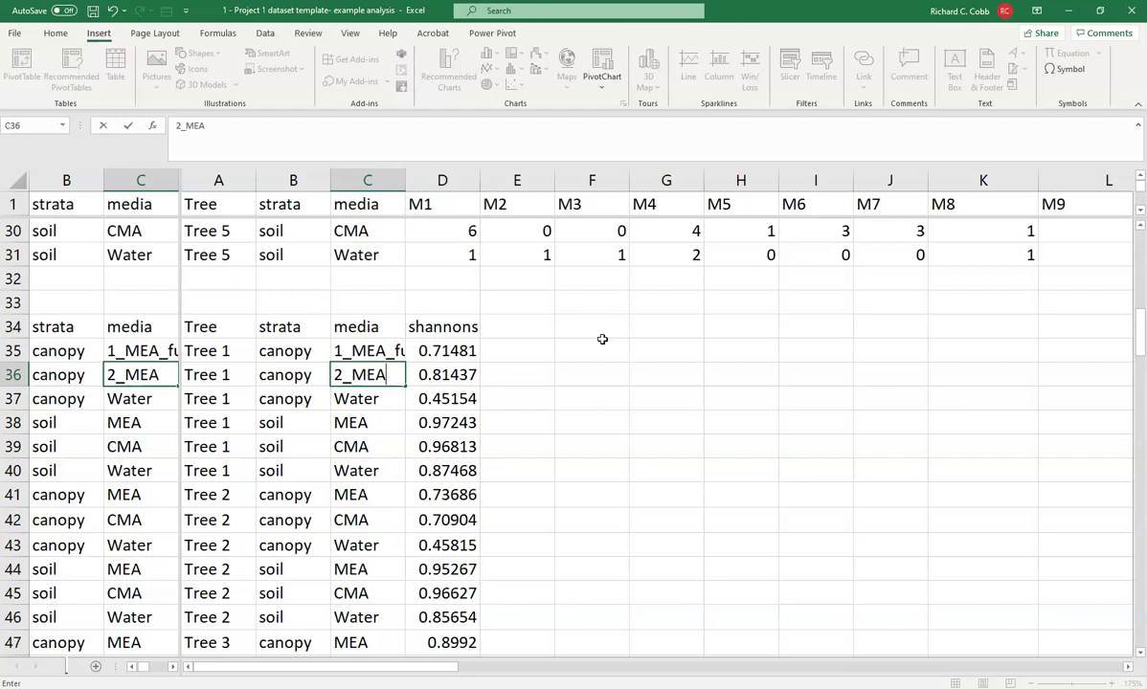
type("A_5")
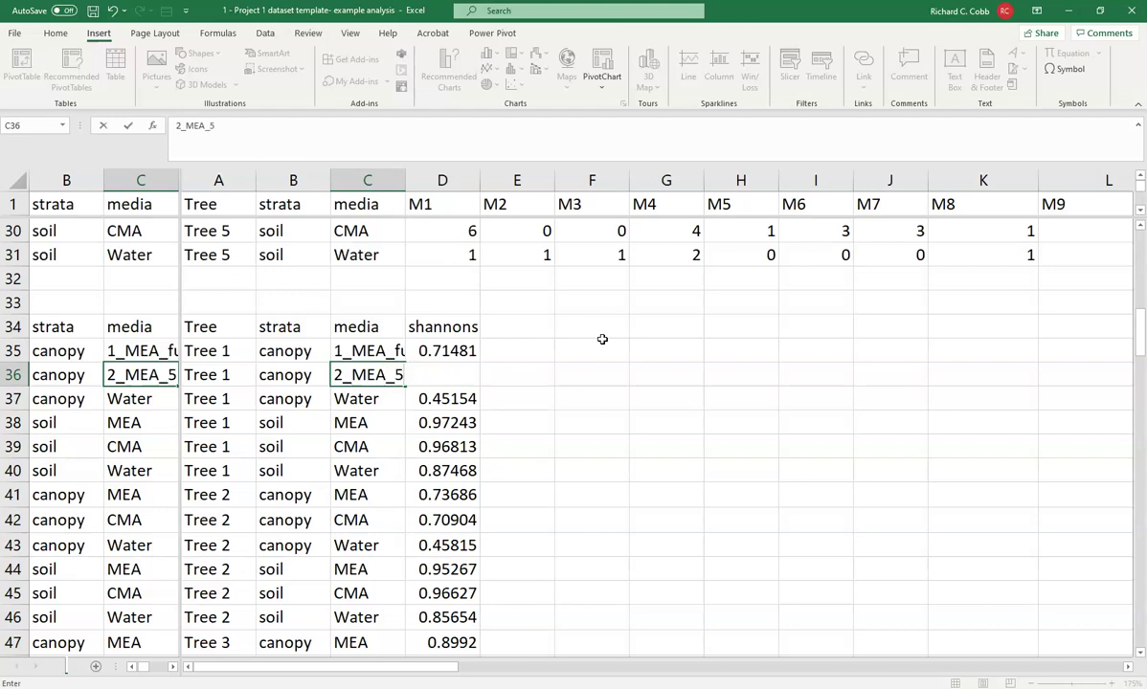
key("Return")
Widen column C to fit the longer media labels and change the Water entry in C37 to 3_Water
key("Up")
key("Up")
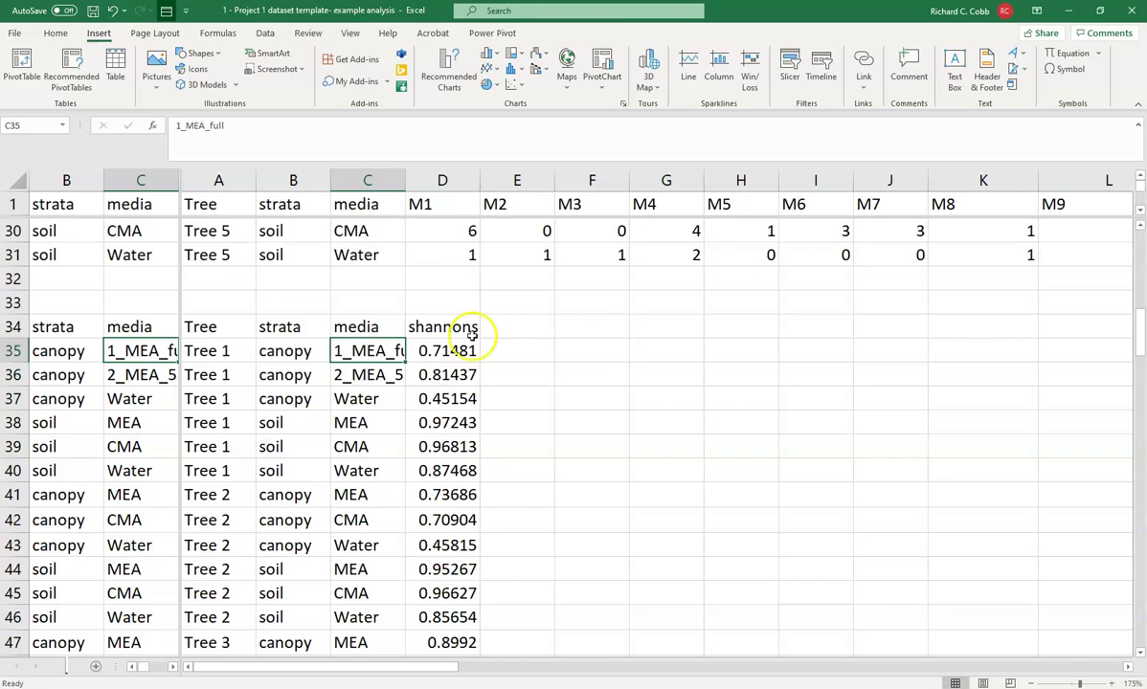
left_click_drag(405, 180, 435, 180)
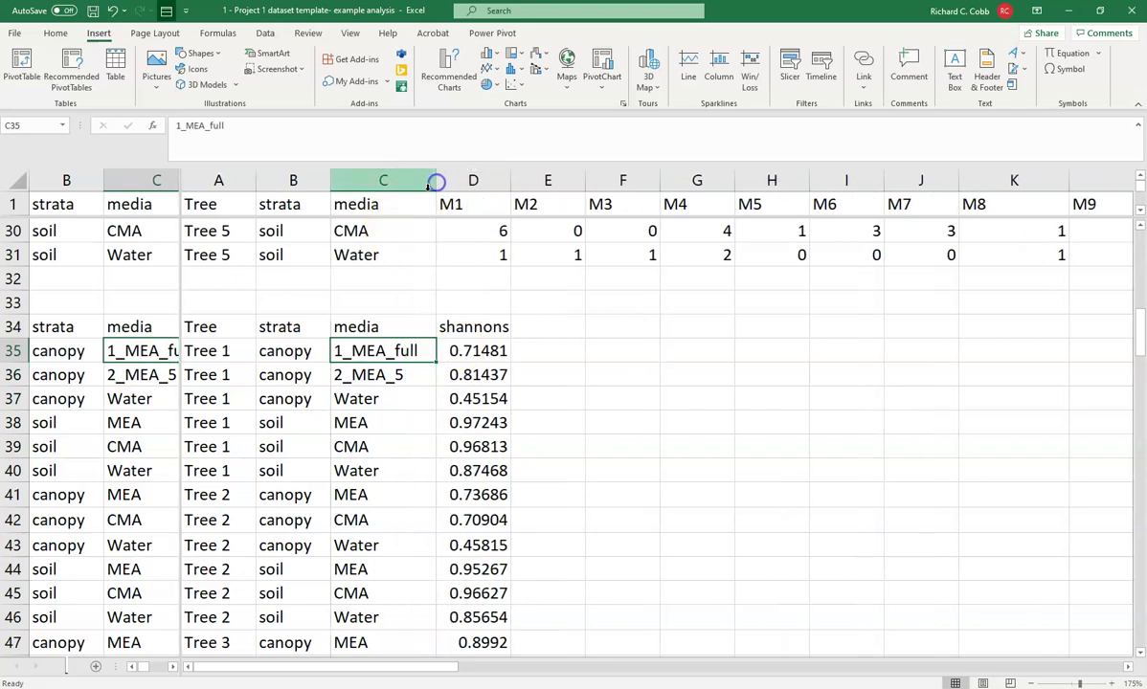
left_click(374, 399)
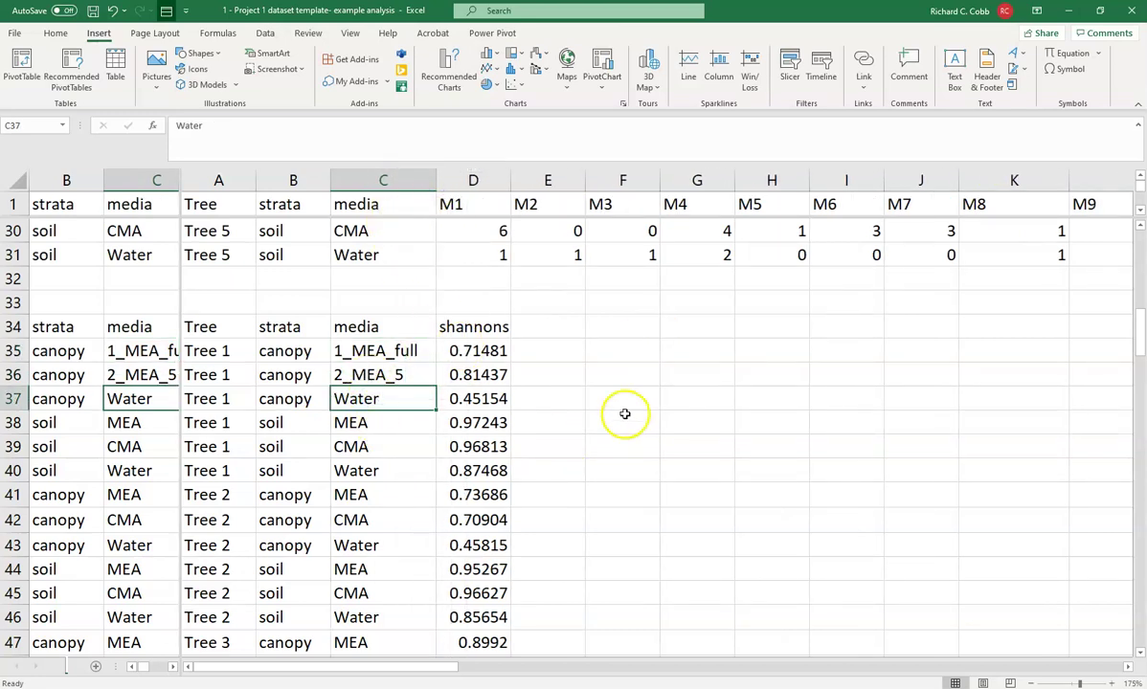
key("F2")
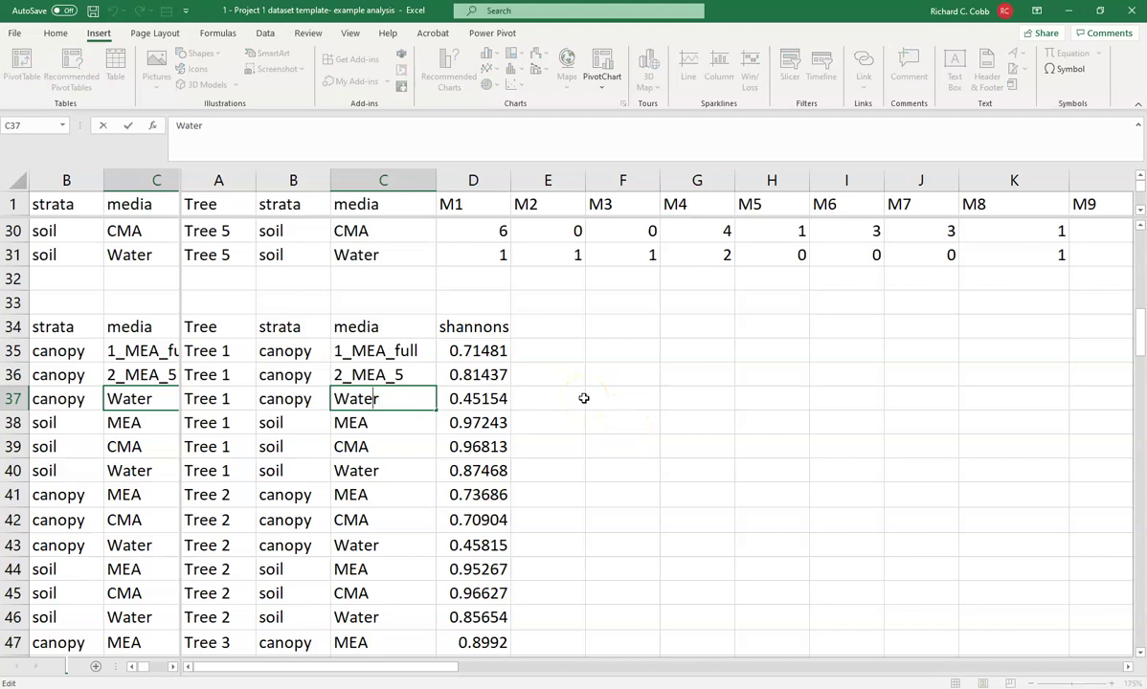
type("3_")
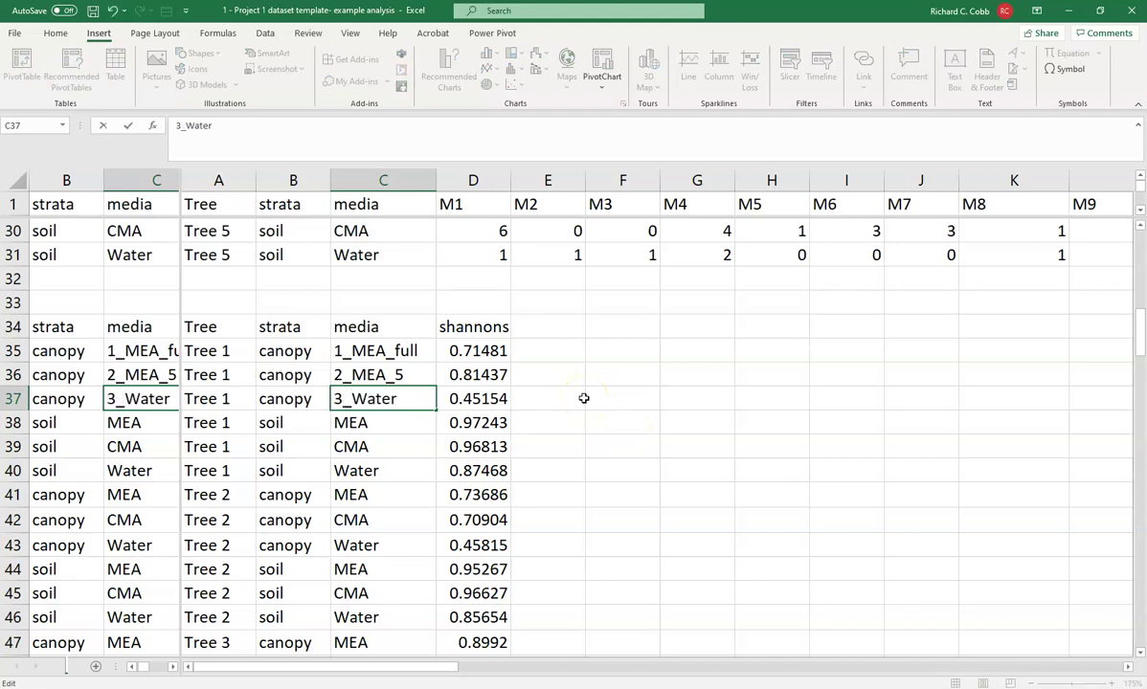
key("Return")
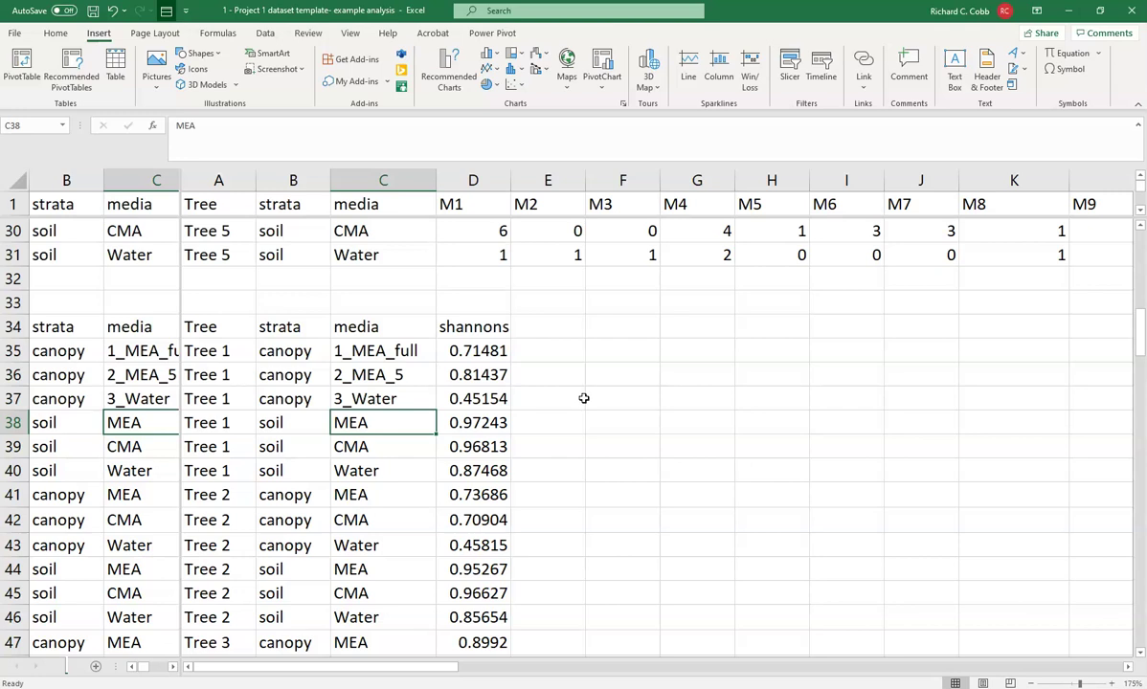
Copy the three media labels in C35:C37 and paste them over the Tree 1 soil and Tree 2 canopy entries, C38:C43
key("Up")
key("Up")
key("Up")
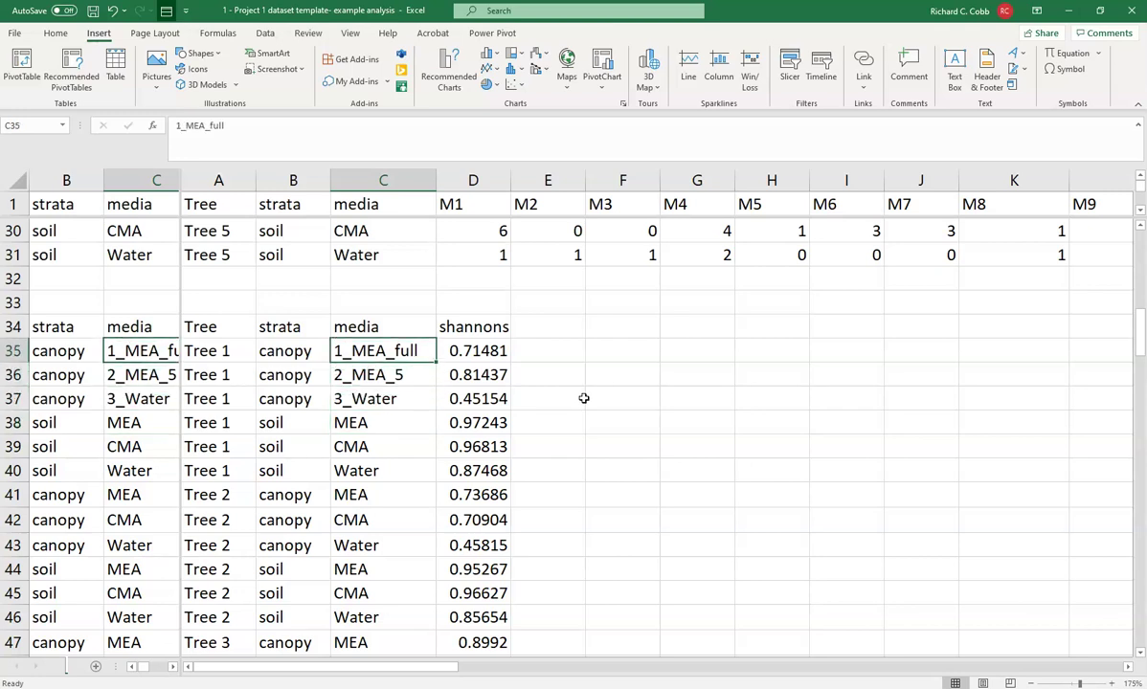
key("ctrl+c")
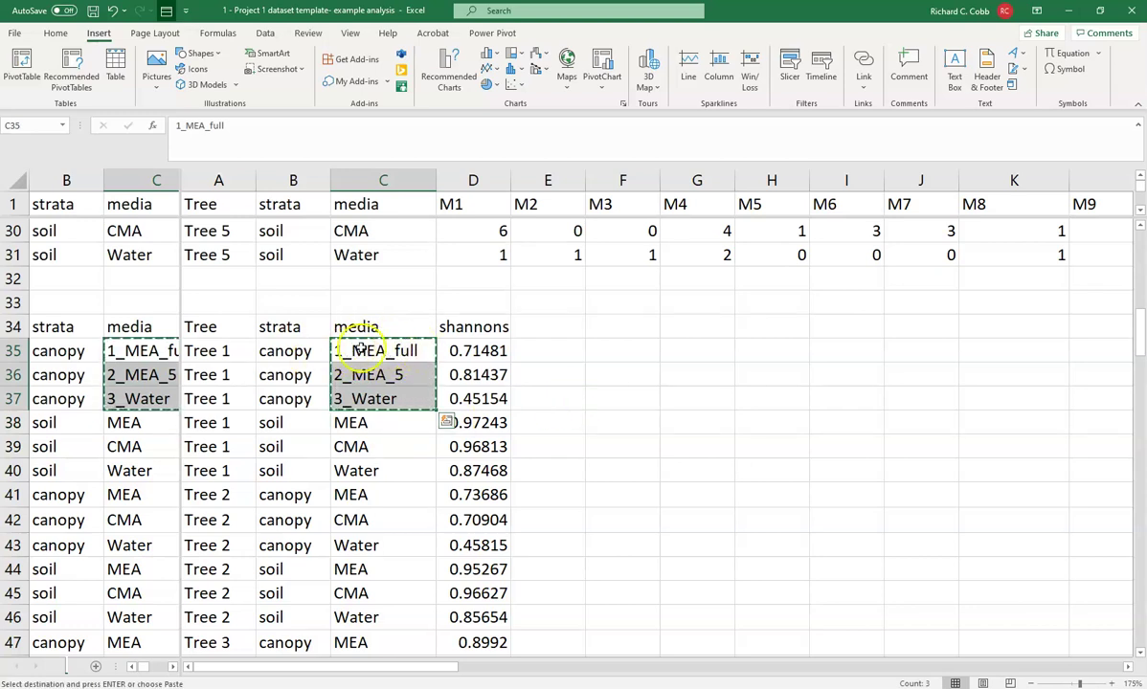
left_click(356, 425)
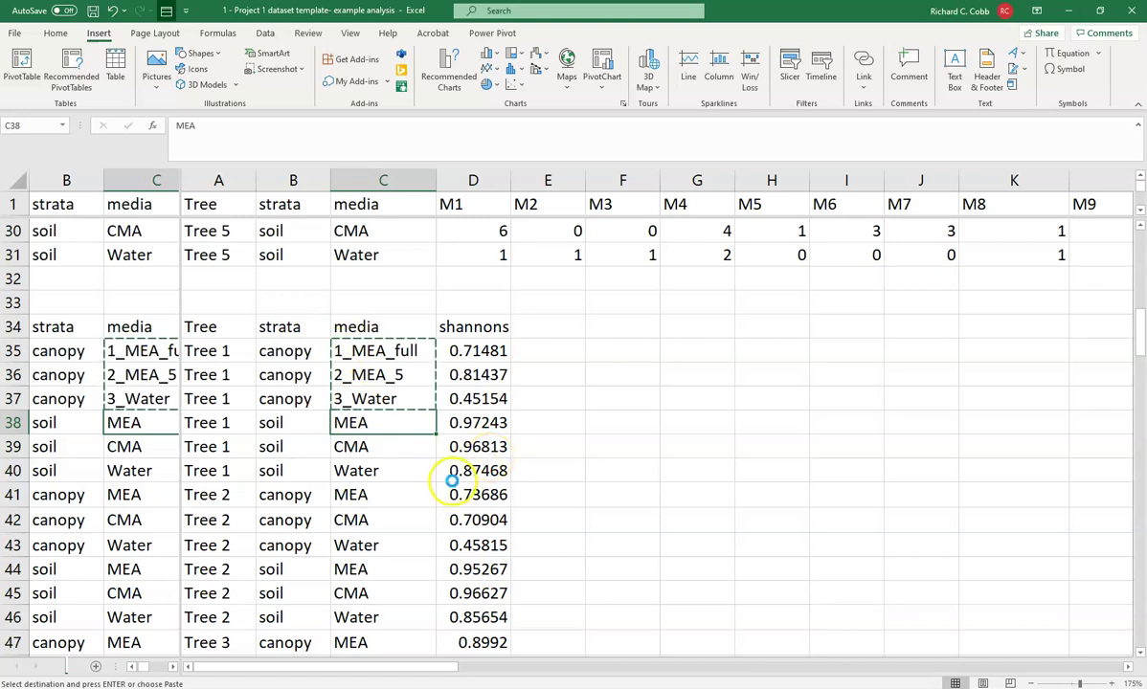
key("ctrl+v")
left_click(381, 494)
key("ctrl+v")
Paste the three copied media labels over the Tree 2 soil and all Tree 3 entries, C44:C52
scroll(380, 495, "down", 1)
scroll(372, 435, "down", 2)
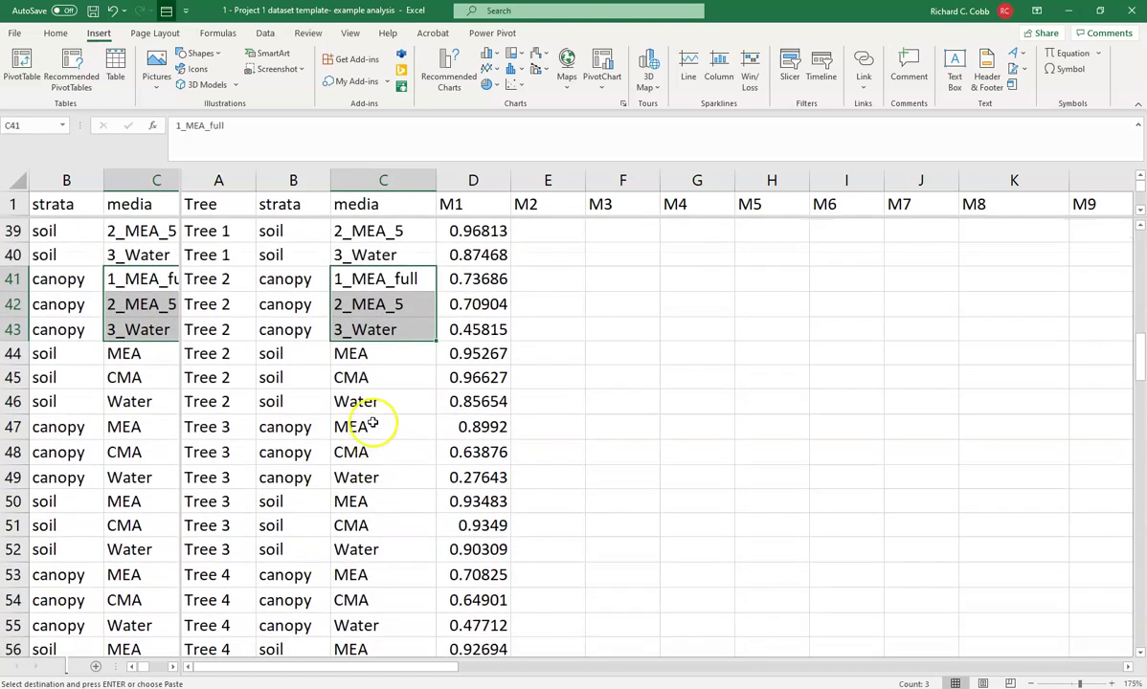
left_click_drag(374, 352, 372, 400)
left_click(370, 432)
key("ctrl+v")
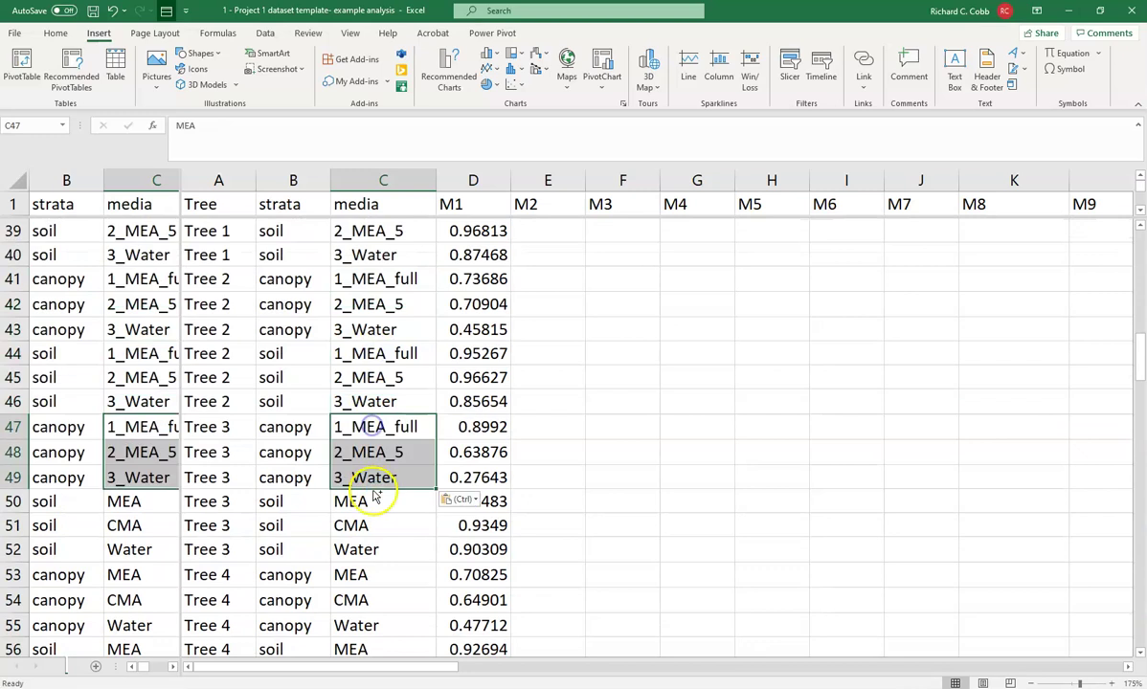
scroll(371, 486, "down", 2)
left_click(366, 354)
key("ctrl+v")
scroll(362, 383, "down", 1)
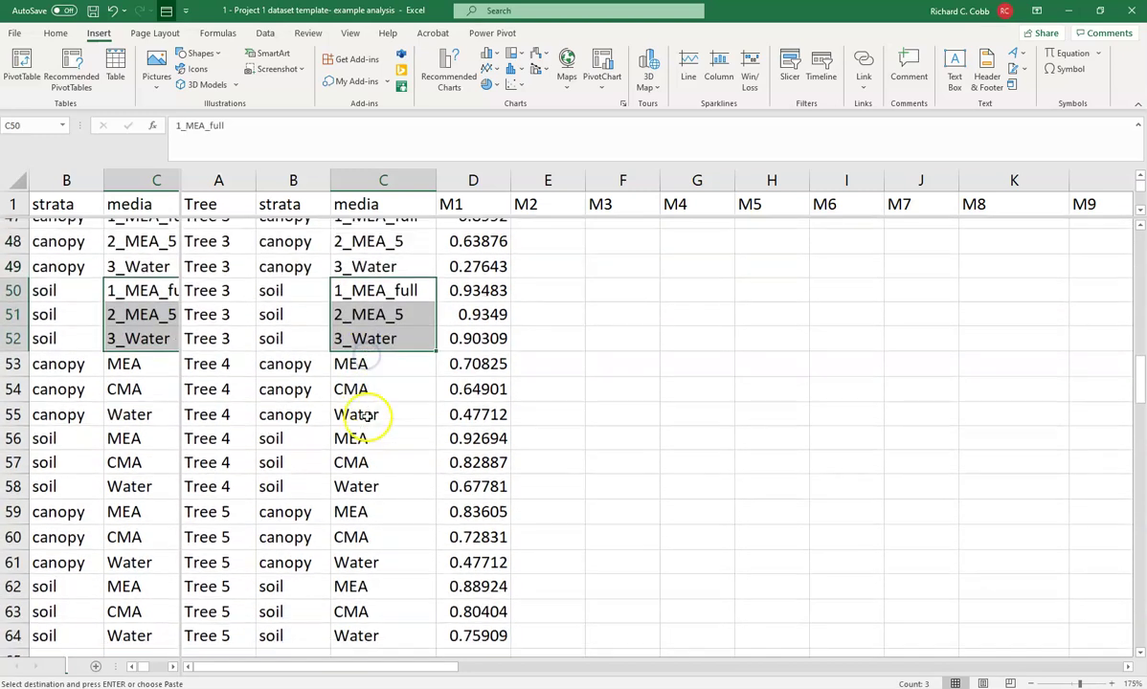
Paste the three copied media labels over the Tree 4 and Tree 5 entries, C53:C64, and end the copy mode
left_click(373, 356)
key("ctrl+v")
left_click(372, 432)
key("ctrl+v")
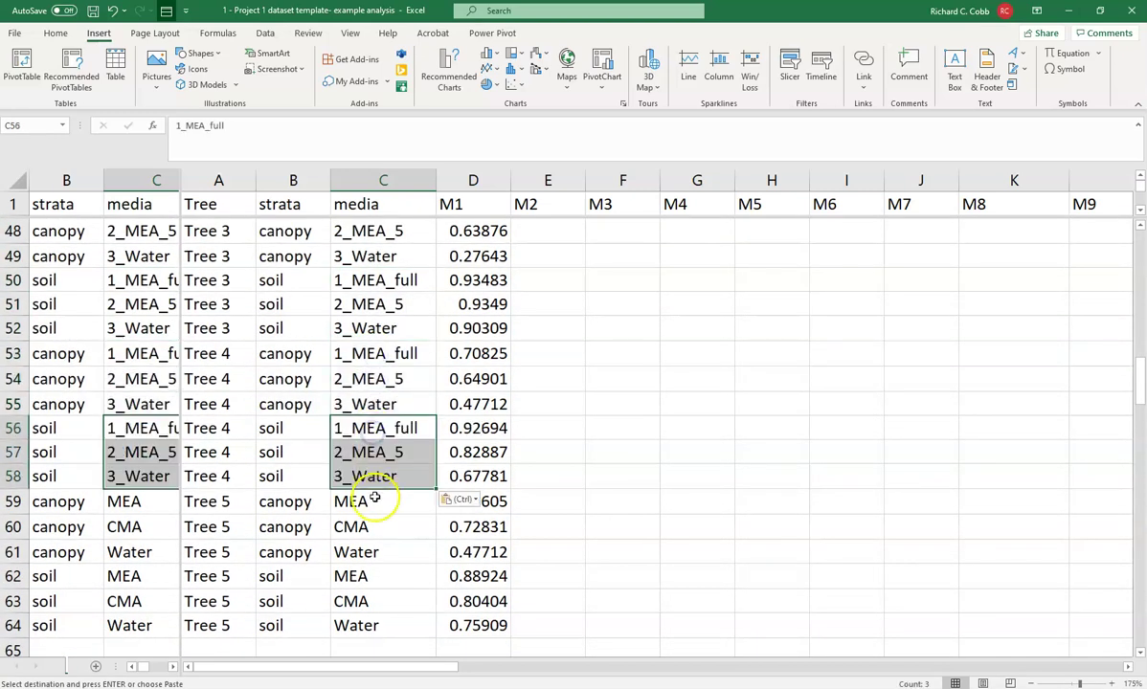
left_click(372, 499)
key("ctrl+v")
left_click(367, 580)
key("ctrl+v")
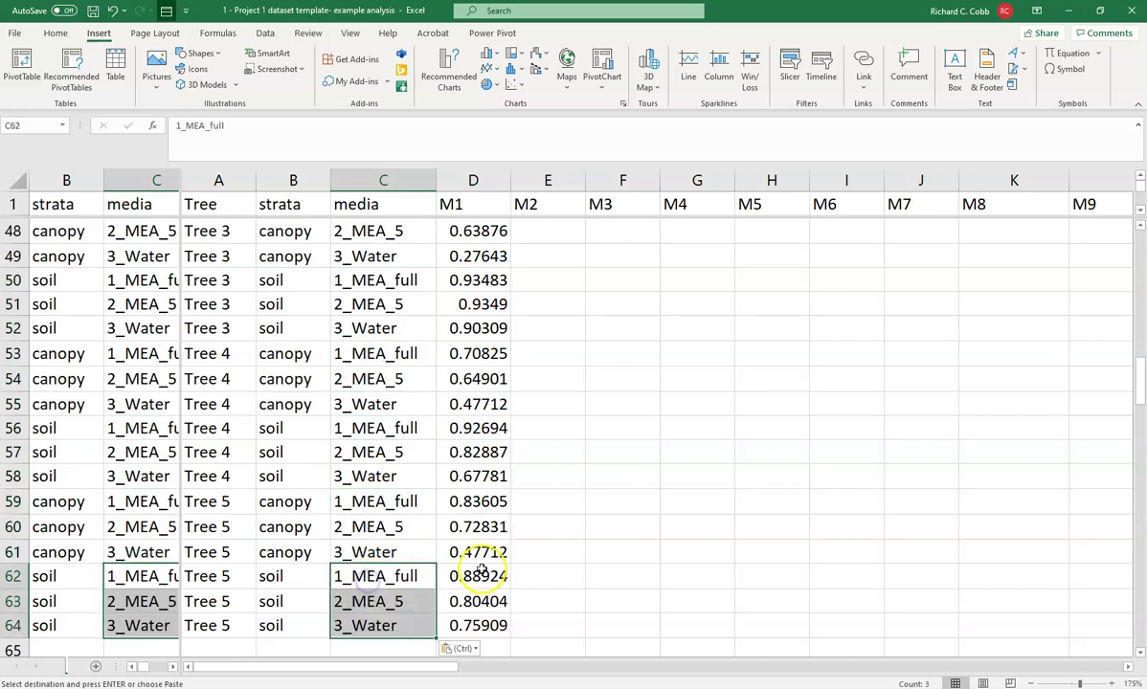
scroll(481, 565, "up", 8)
scroll(251, 410, "down", 2)
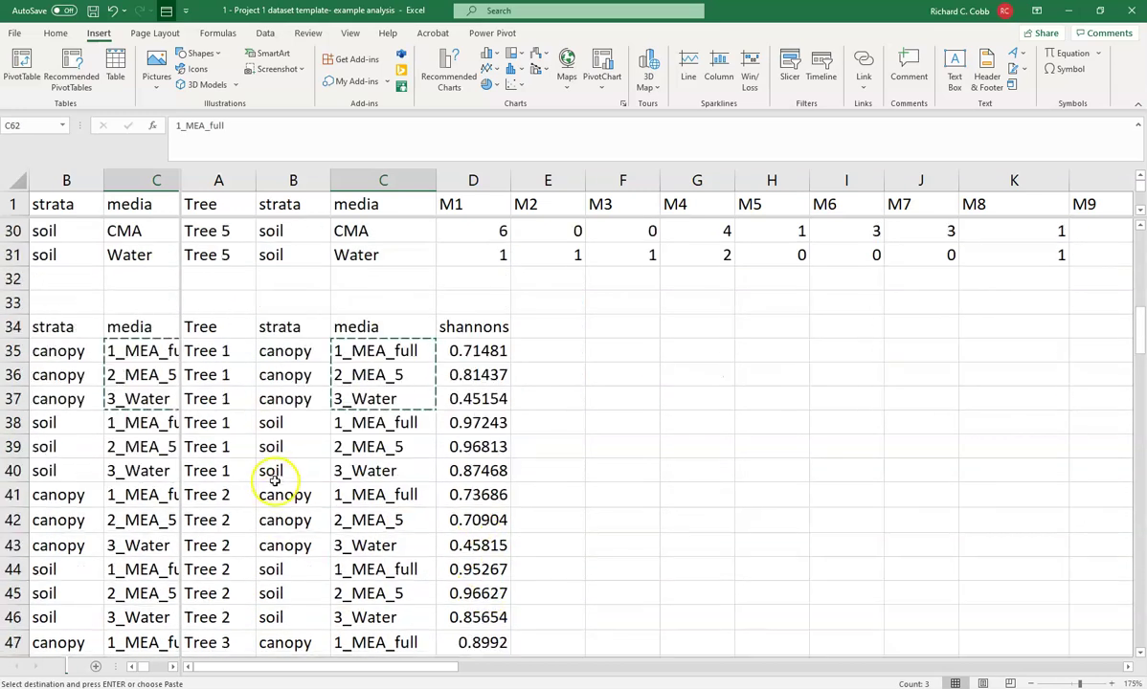
key("Escape")
Start a custom sort of the Shannon's table A34:D64 and treat its first row as headers
left_click(220, 327)
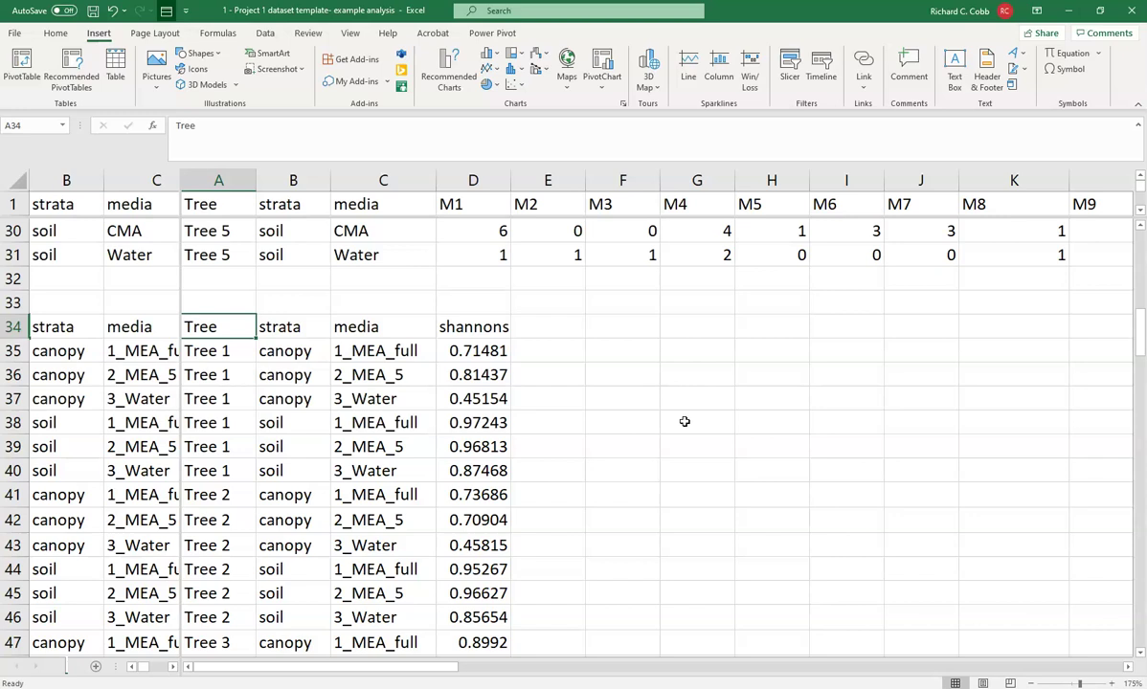
key("shift+Right")
key("shift+Right")
key("shift+Right")
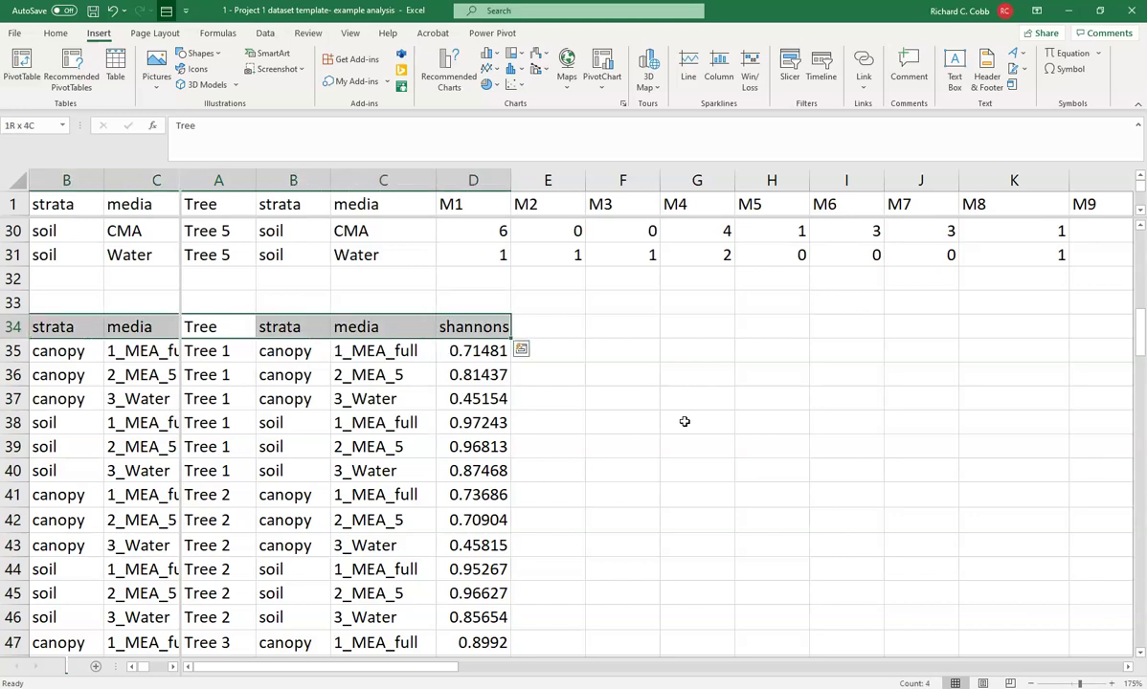
key("ctrl+shift+Down")
scroll(333, 379, "up", 6)
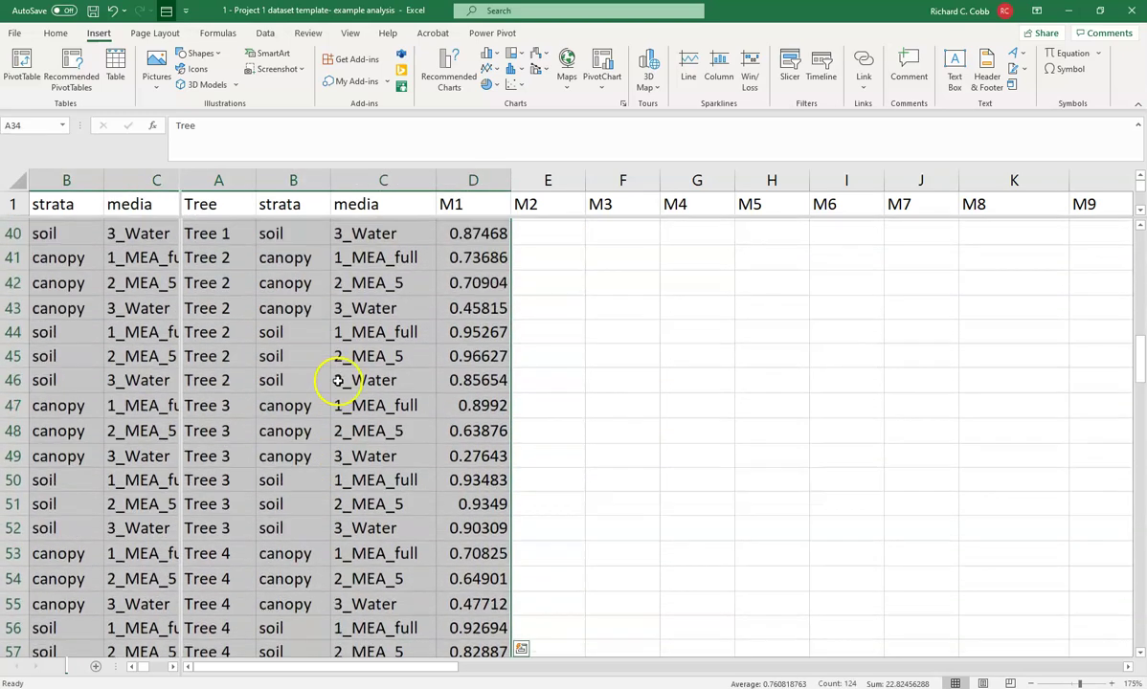
scroll(341, 431, "down", 7)
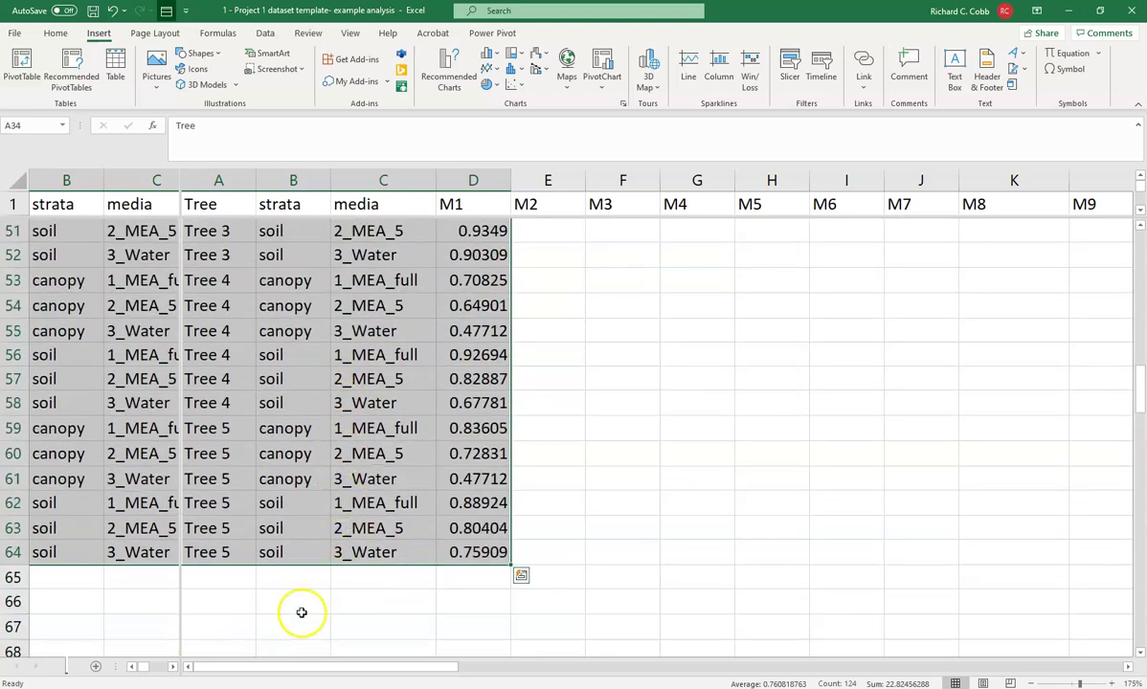
scroll(439, 534, "up", 1)
scroll(439, 534, "down", 2)
scroll(439, 534, "up", 4)
scroll(439, 534, "up", 6)
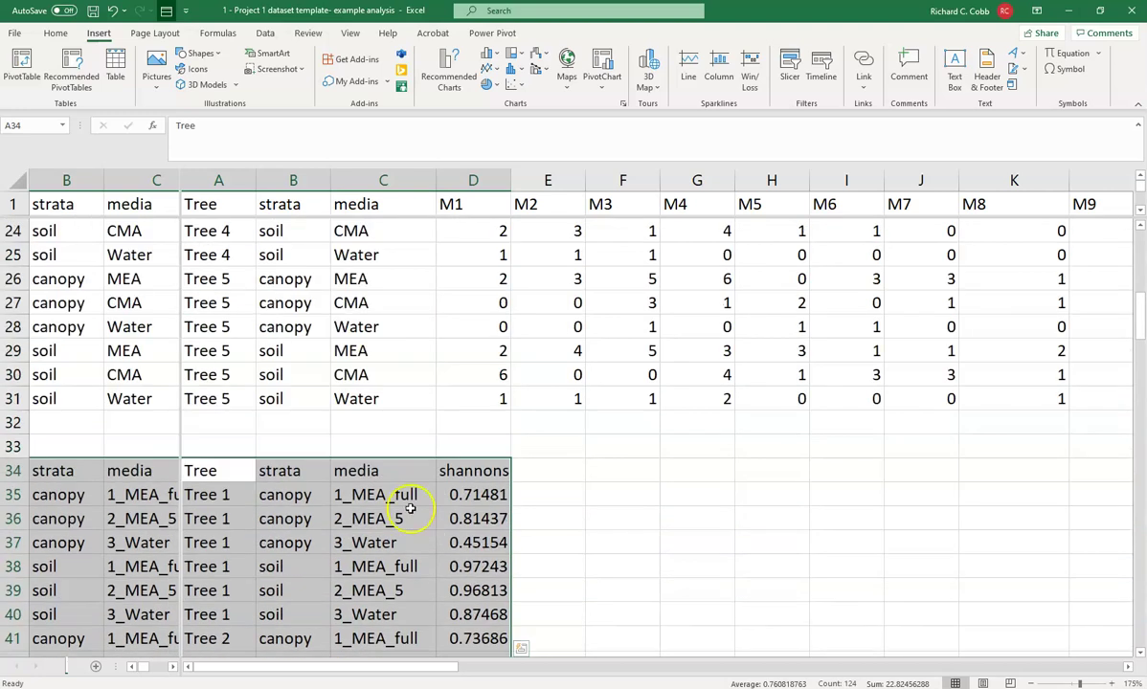
left_click(267, 35)
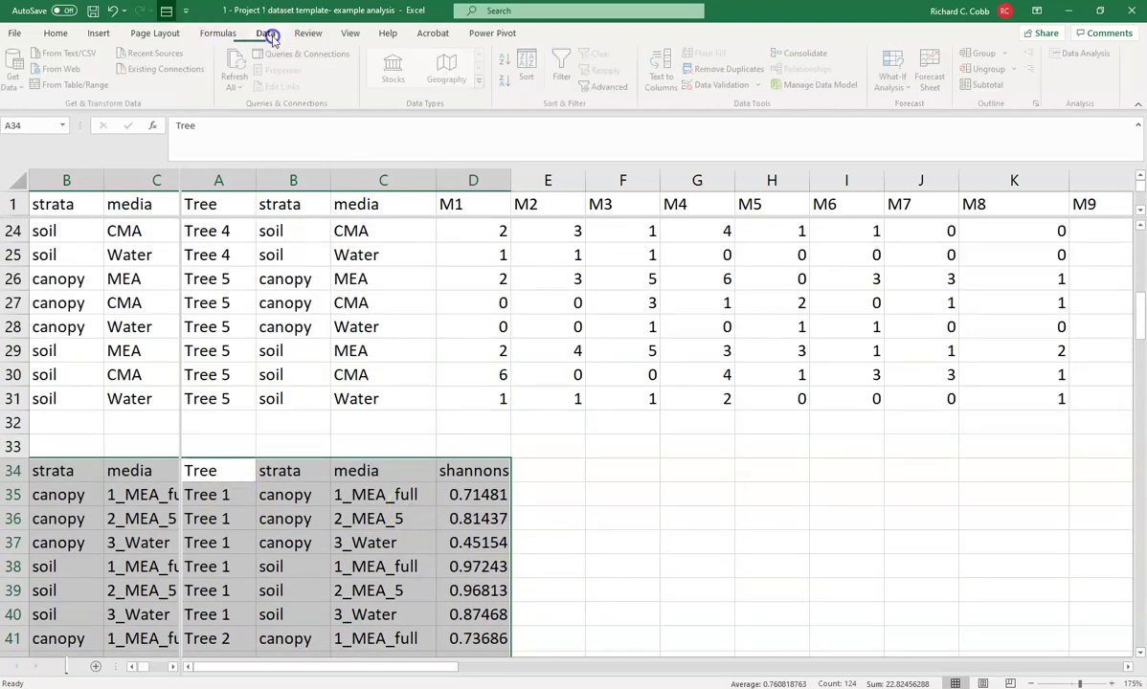
left_click(531, 62)
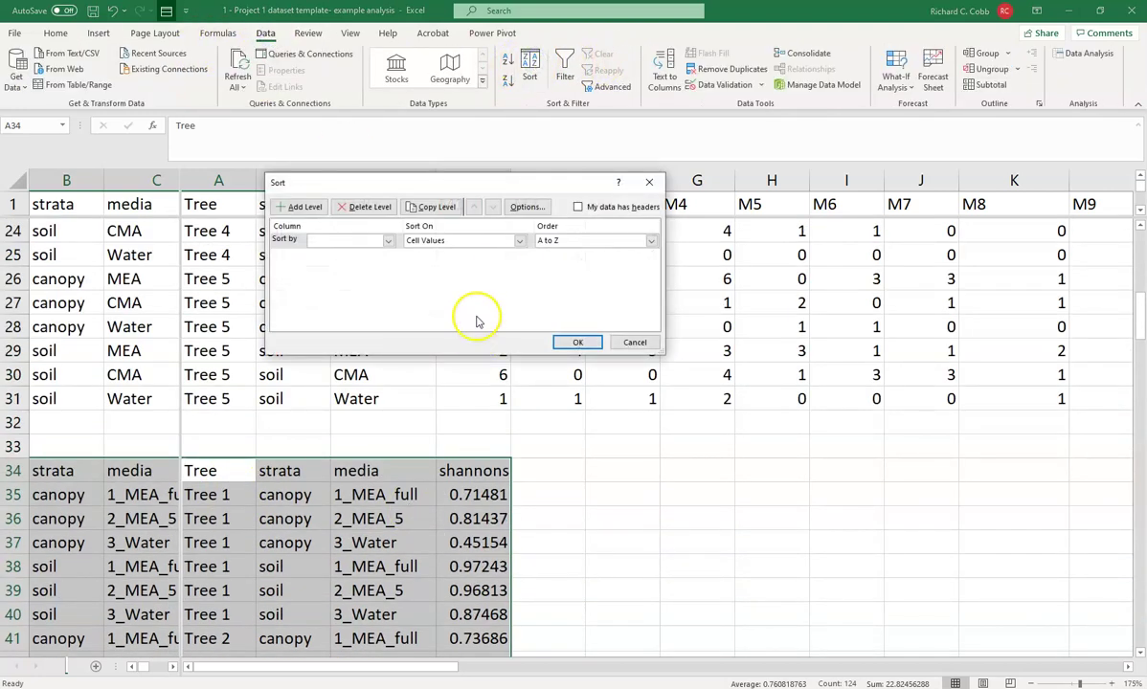
left_click(387, 240)
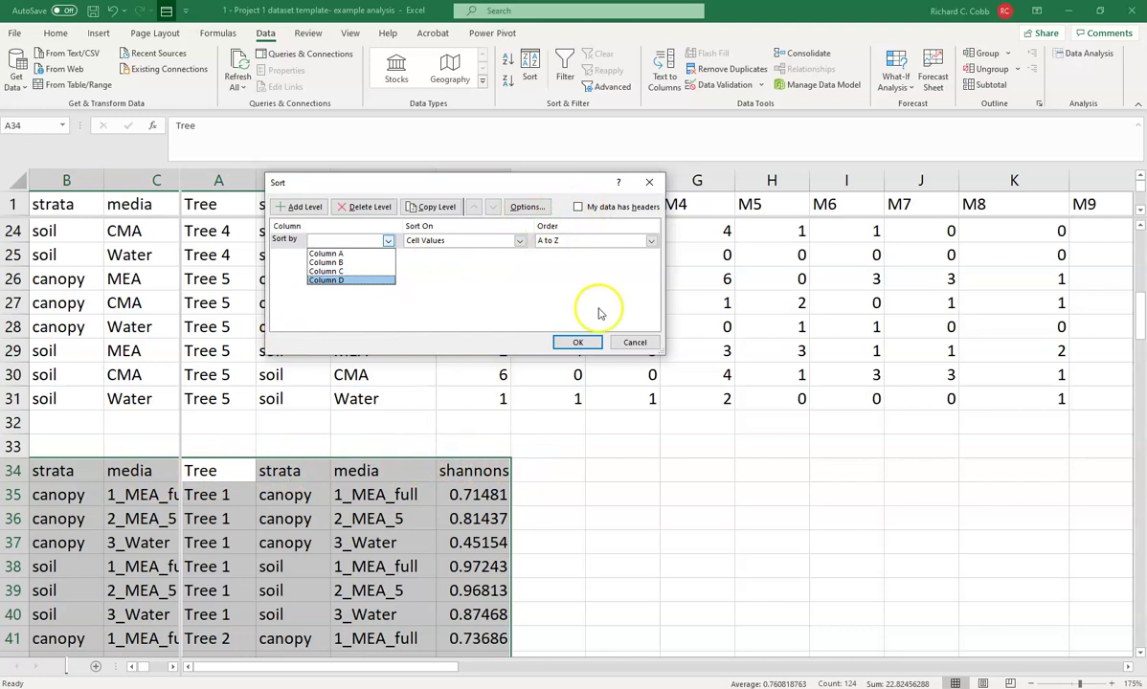
left_click(577, 207)
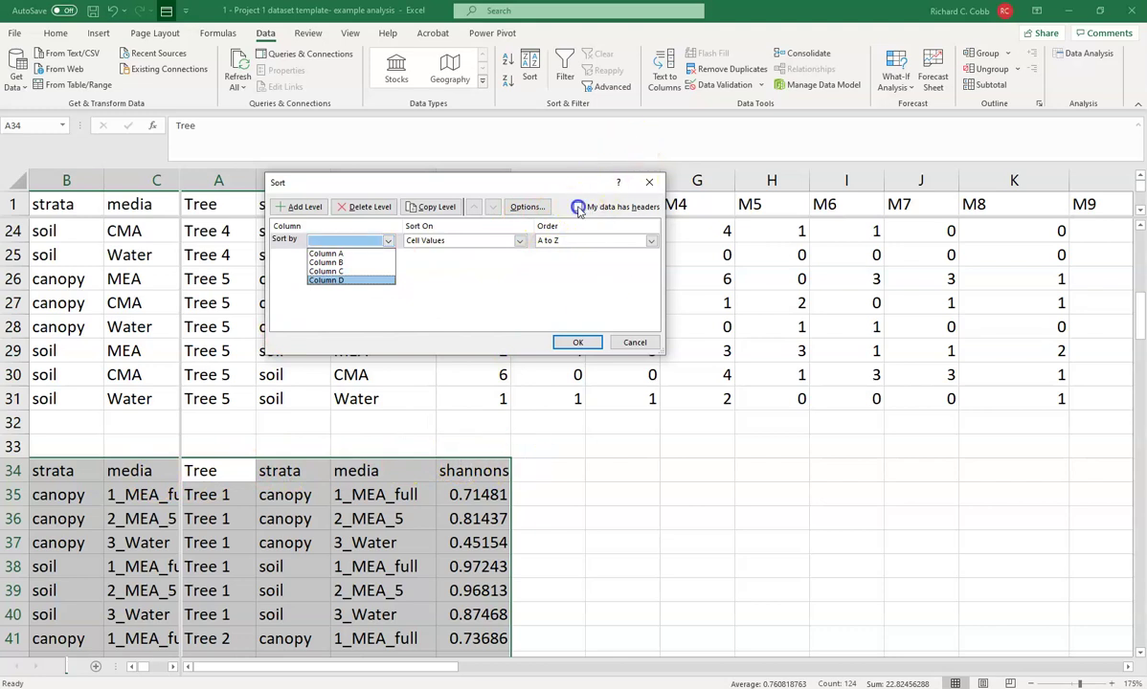
Sort the table by strata first and by Tree second, both on cell values from A to Z
left_click(387, 240)
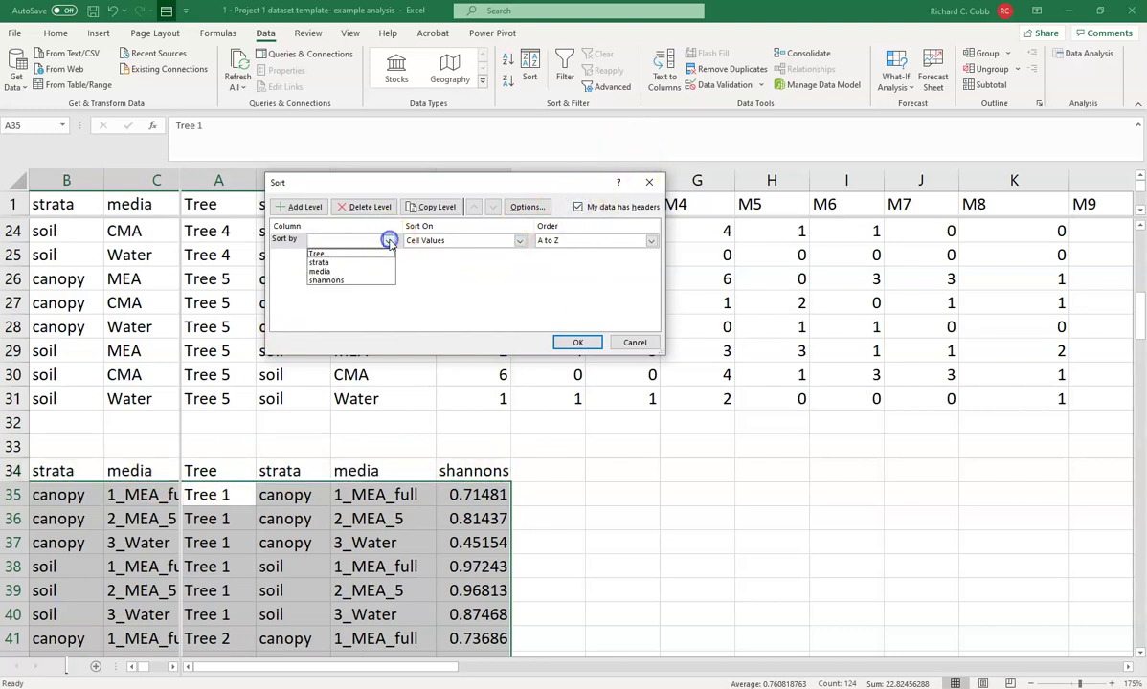
left_click(334, 264)
left_click(300, 206)
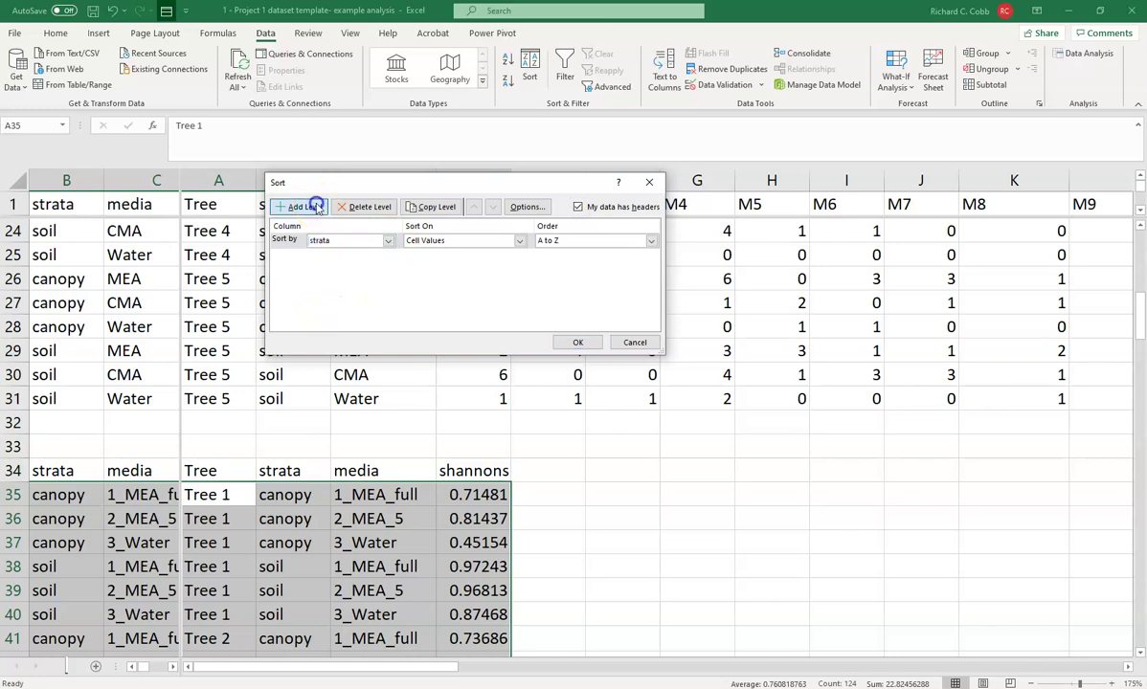
left_click(388, 257)
left_click(325, 268)
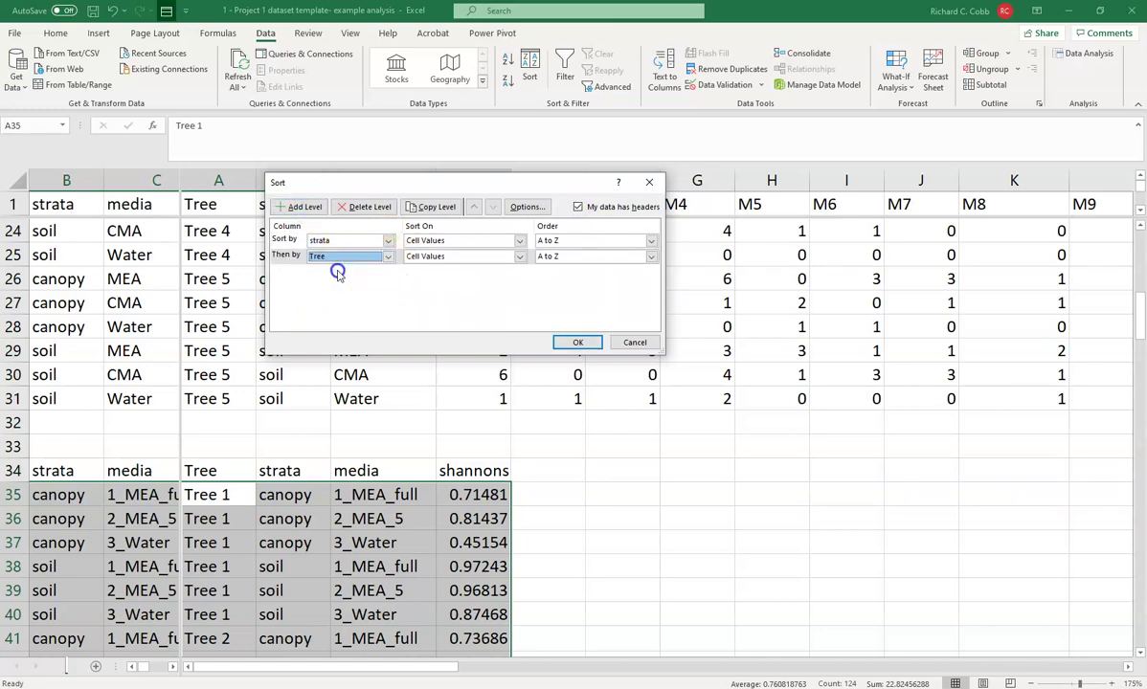
left_click(575, 341)
Check the order of the canopy and soil rows throughout the sorted table
scroll(479, 436, "down", 6)
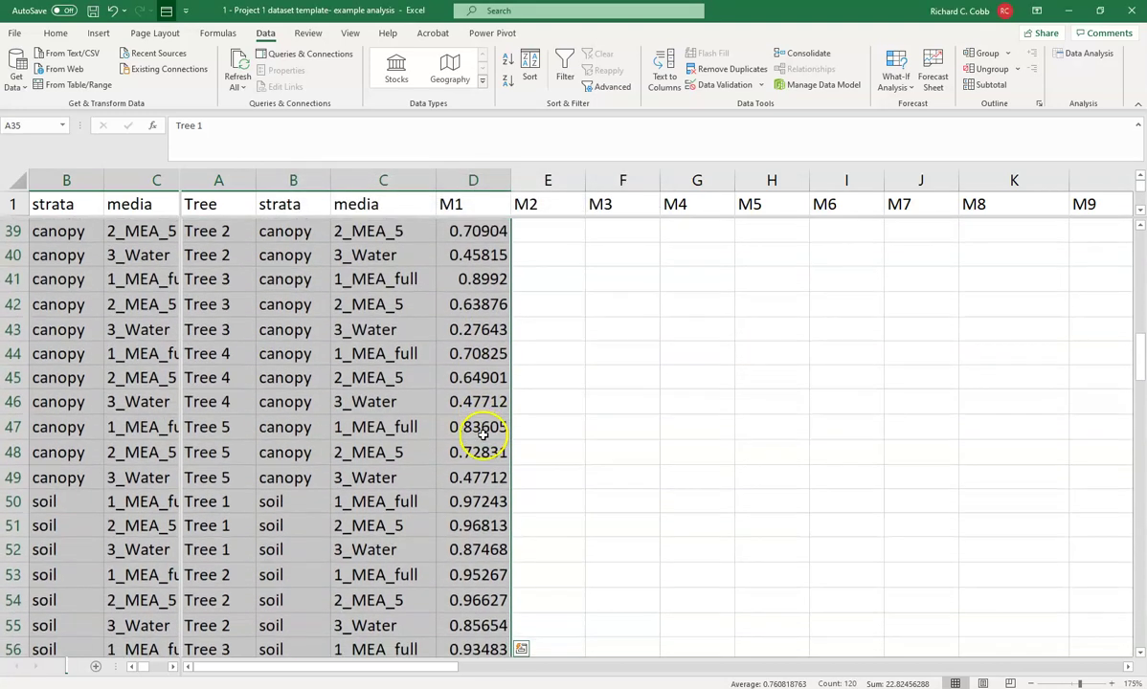
scroll(375, 417, "up", 4)
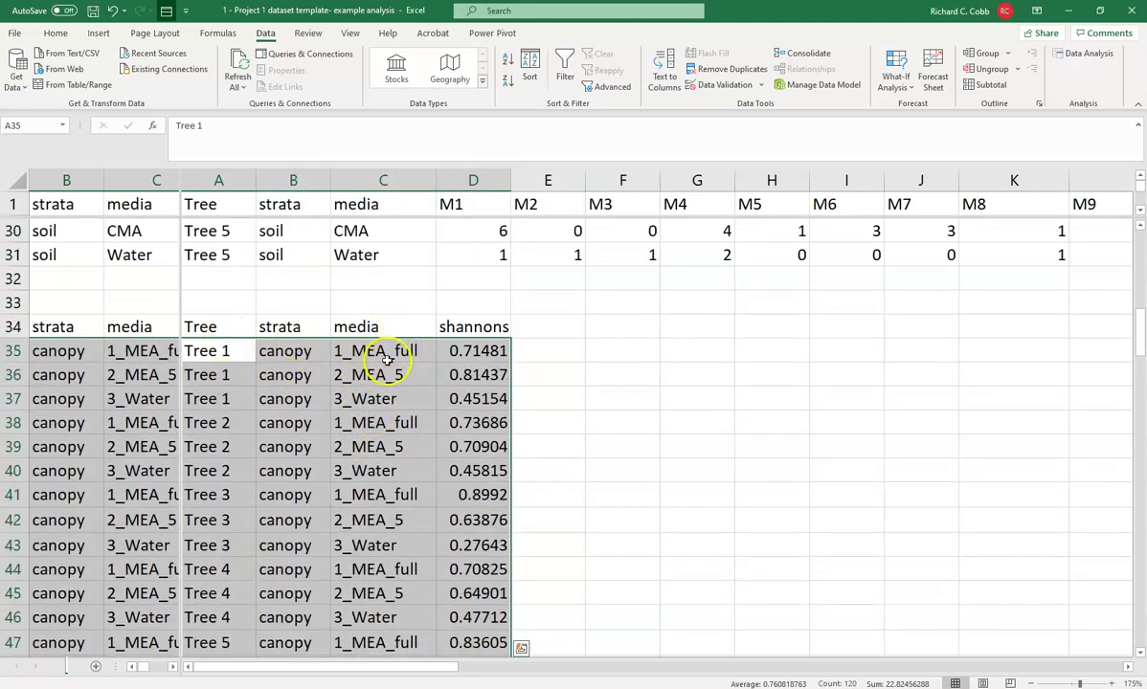
scroll(328, 544, "down", 3)
scroll(307, 526, "down", 2)
scroll(277, 498, "down", 3)
scroll(274, 522, "up", 3)
scroll(273, 522, "up", 6)
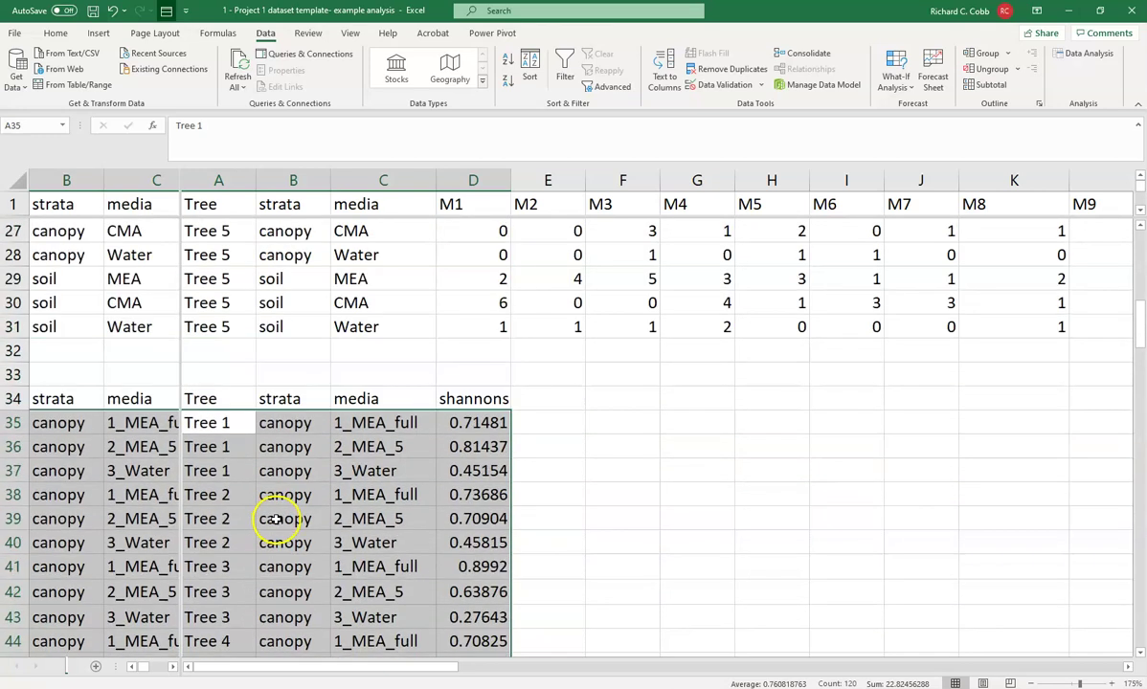
Copy the sorted table with its headers, A34:D64, and paste it as values starting at G34
left_click(221, 398)
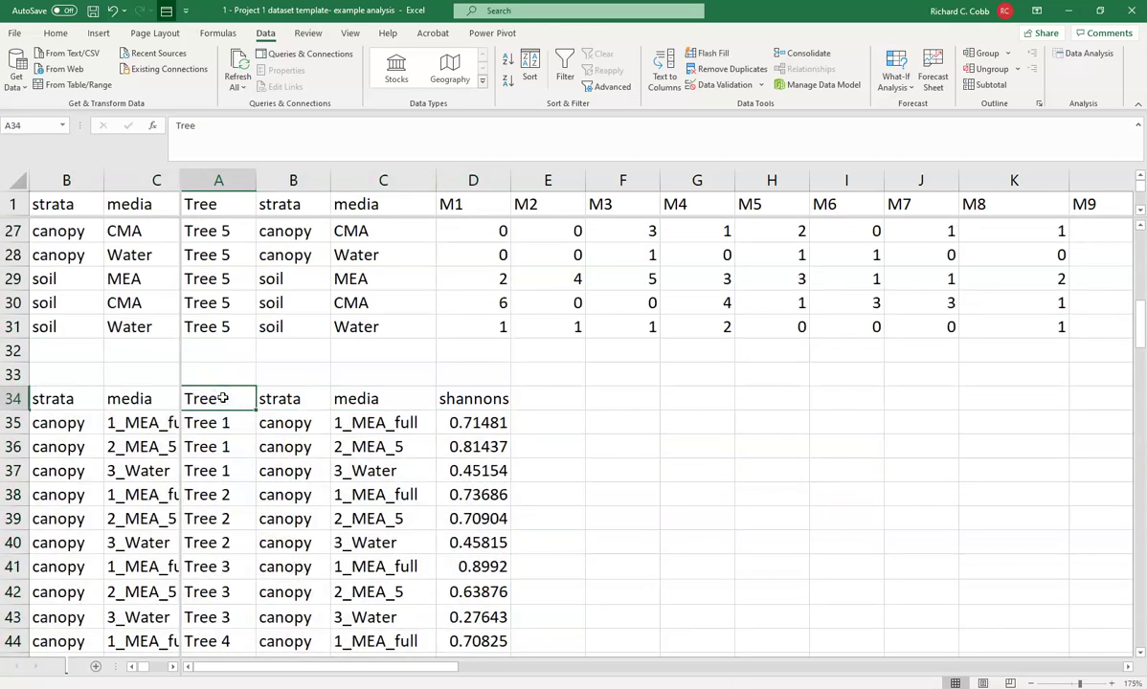
key("ctrl+shift+Right")
key("ctrl+shift+Down")
key("ctrl+c")
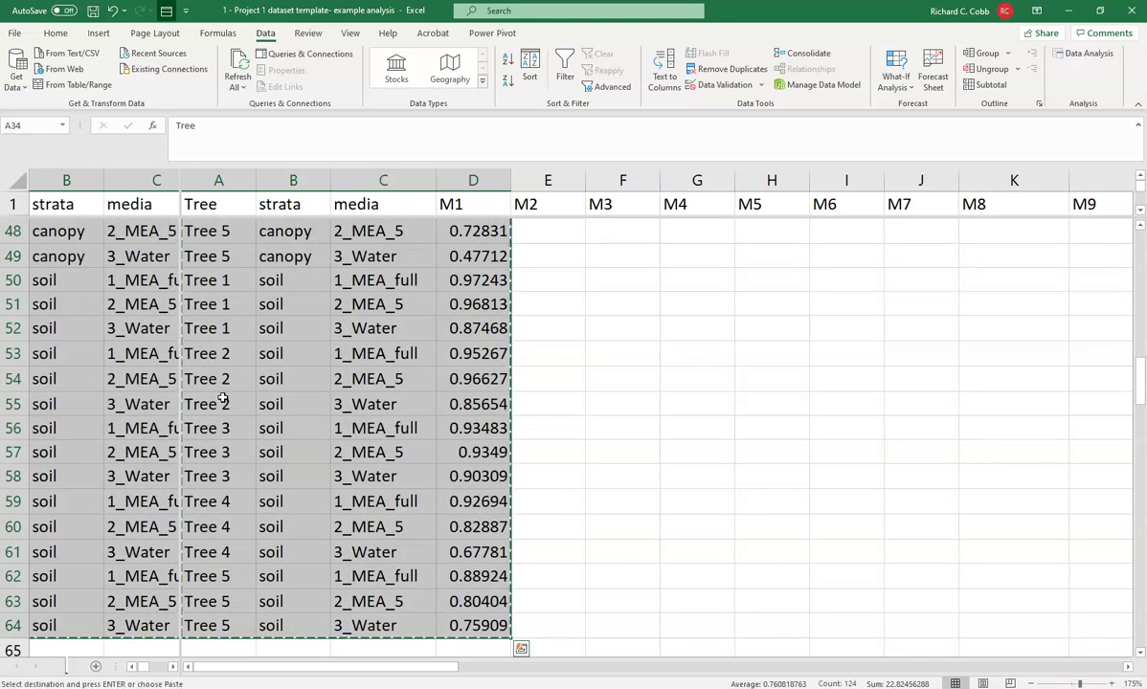
scroll(630, 414, "up", 7)
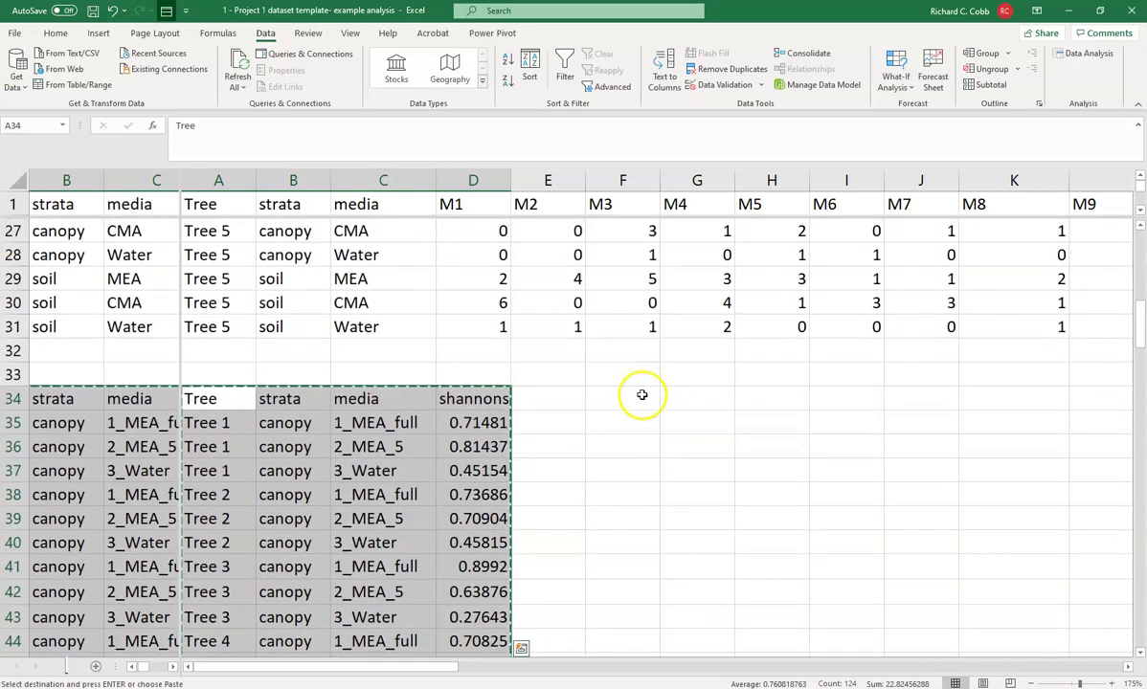
left_click(698, 396)
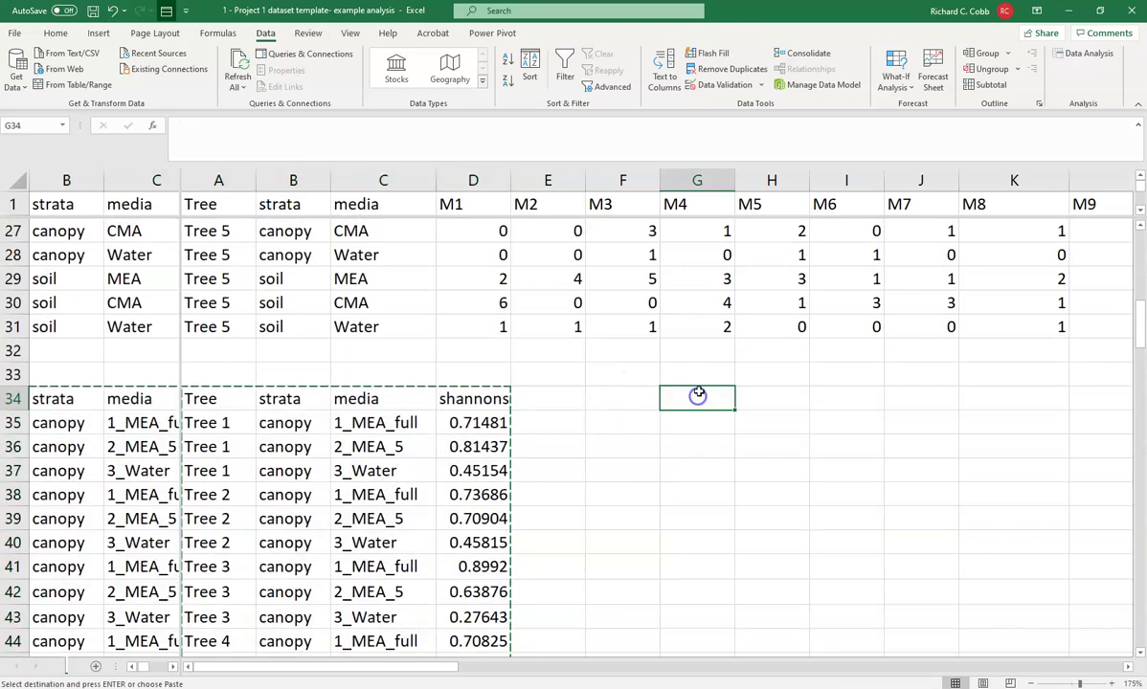
right_click(698, 391)
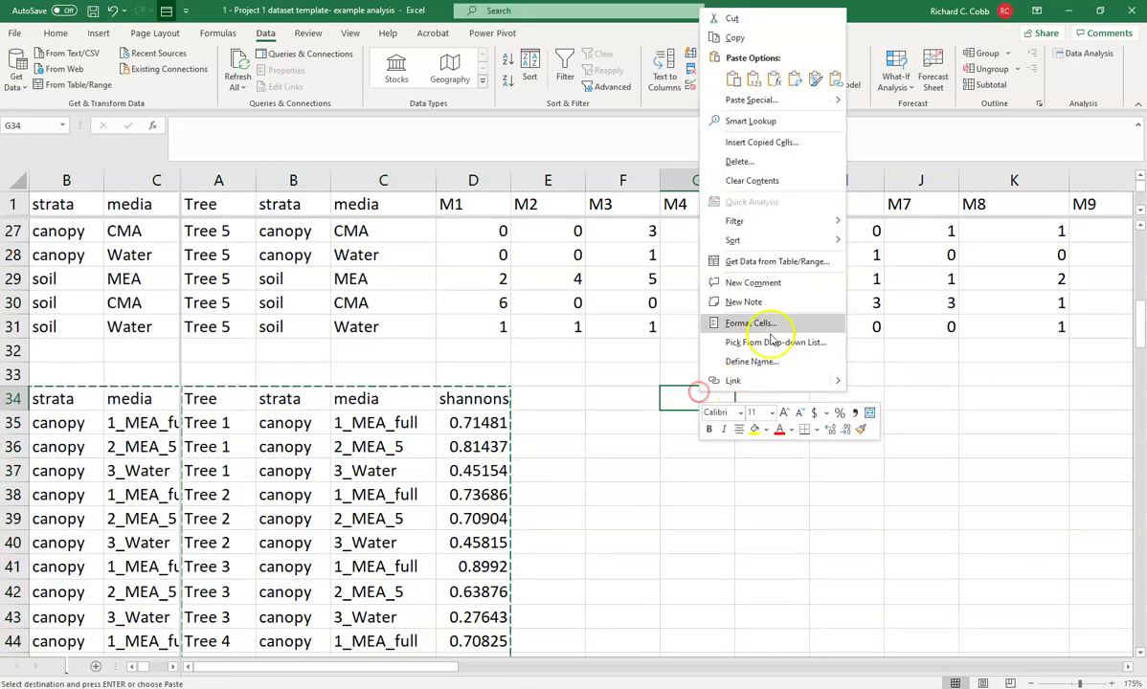
left_click(754, 75)
Widen column I so the media labels fit in the pasted table
scroll(852, 408, "down", 3)
scroll(852, 408, "up", 5)
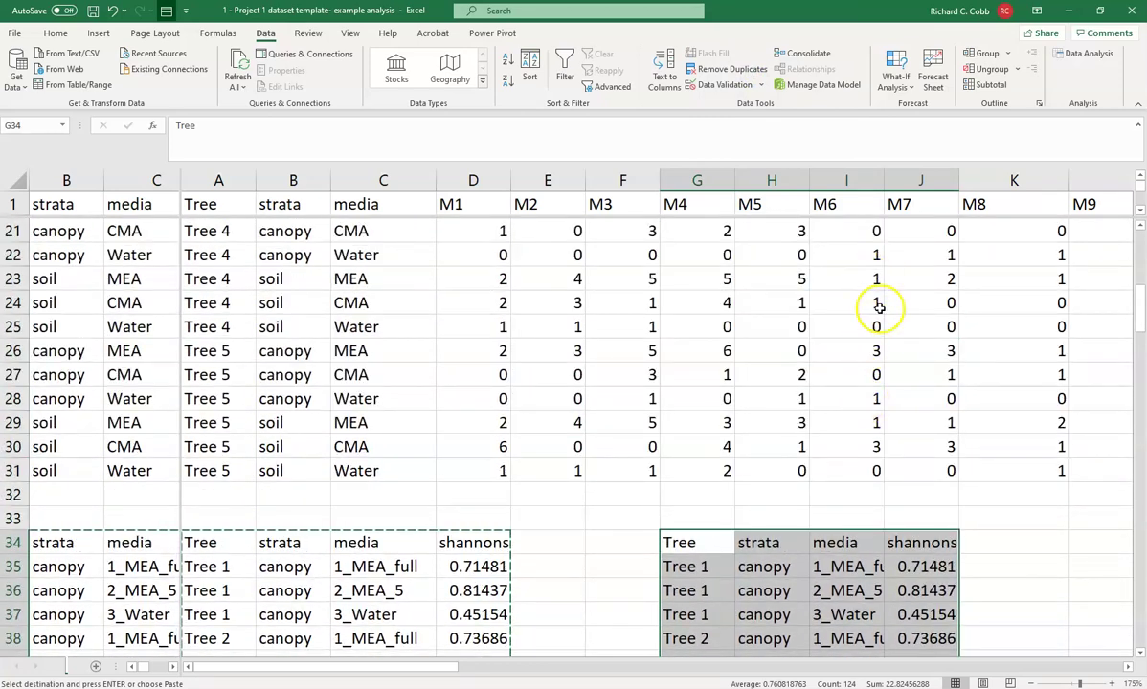
left_click_drag(883, 181, 901, 181)
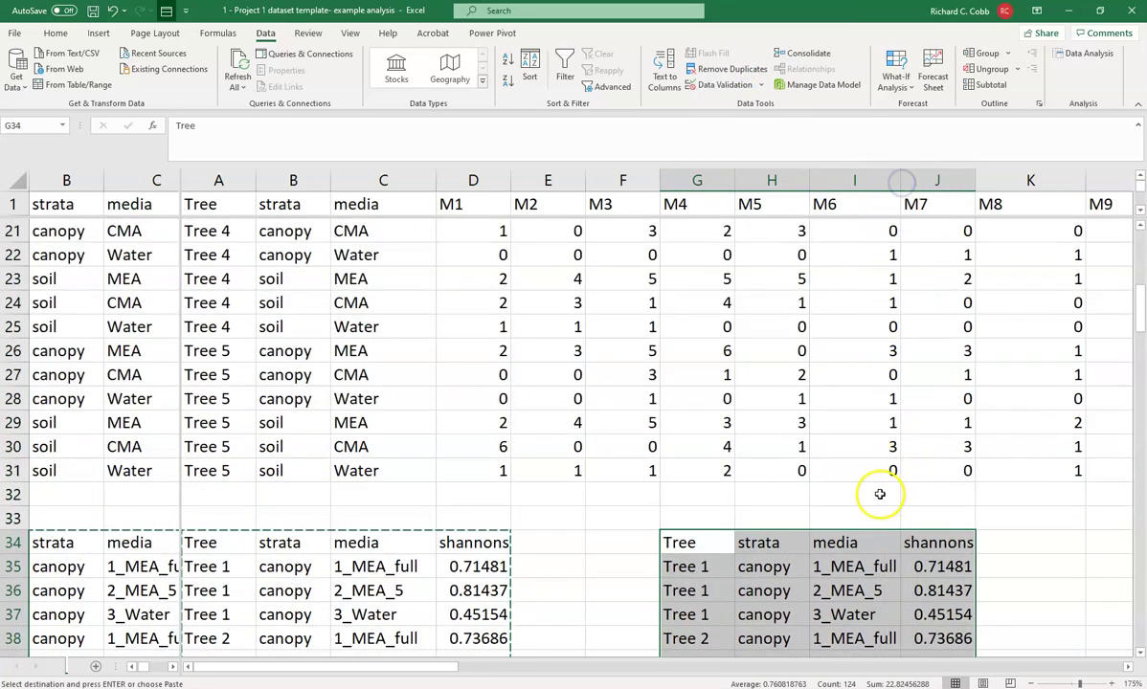
scroll(876, 498, "down", 4)
scroll(794, 518, "down", 1)
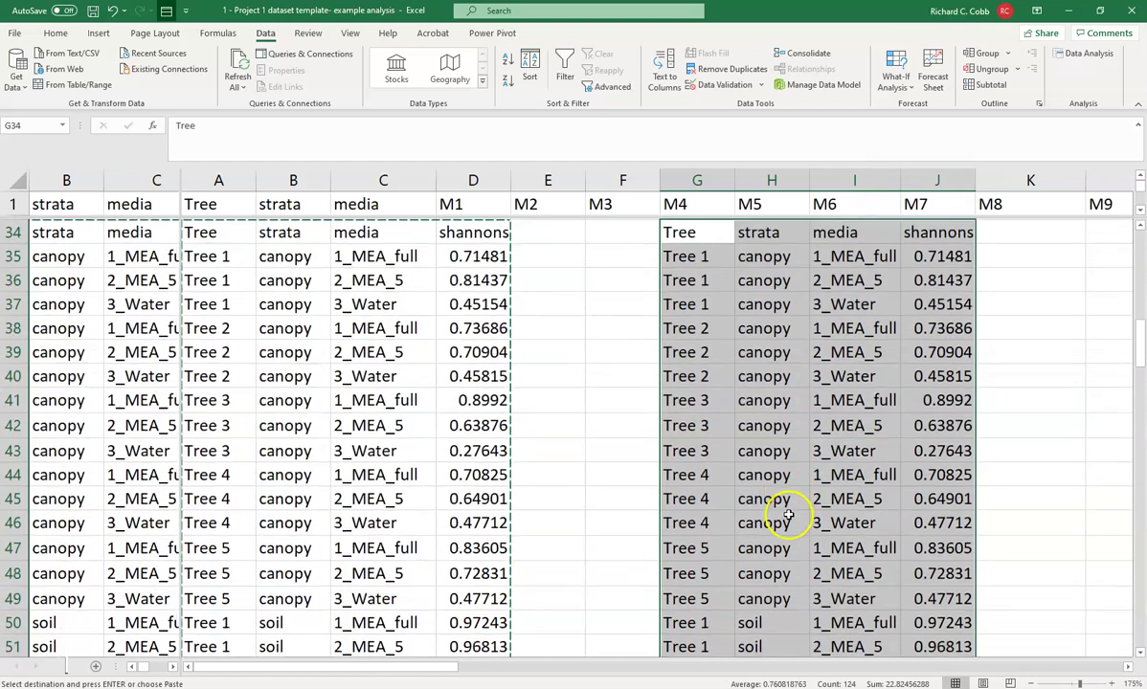
Examine how the canopy and soil rows line up by tree and media in the pasted table
scroll(783, 513, "up", 2)
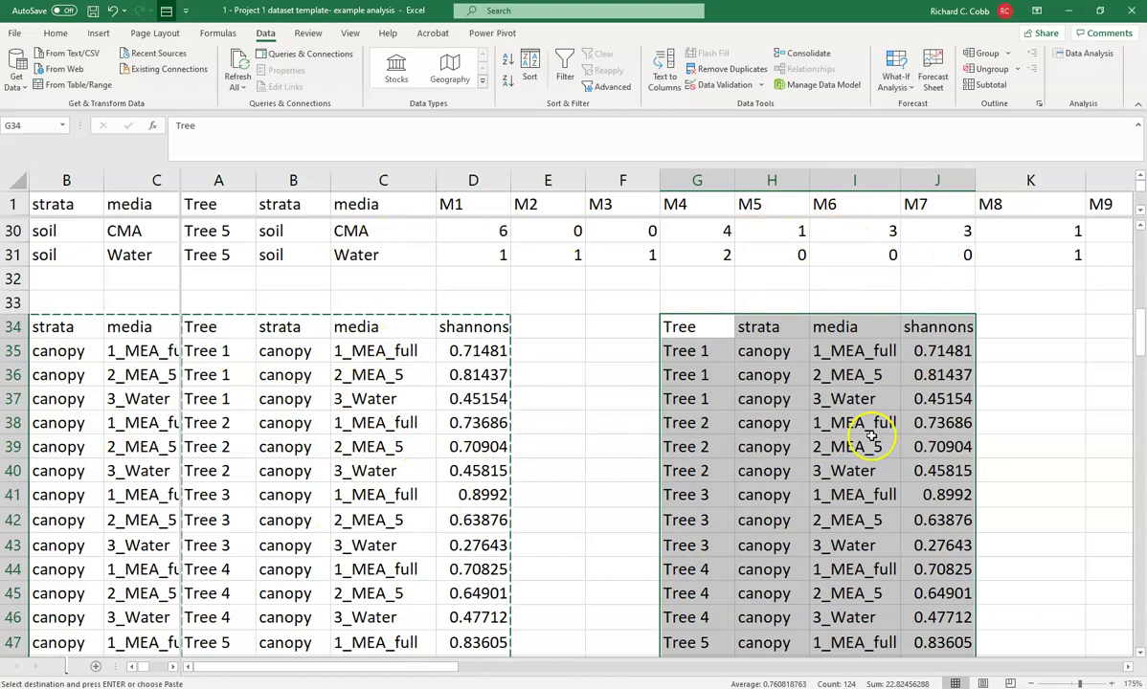
scroll(870, 436, "down", 2)
scroll(866, 445, "up", 1)
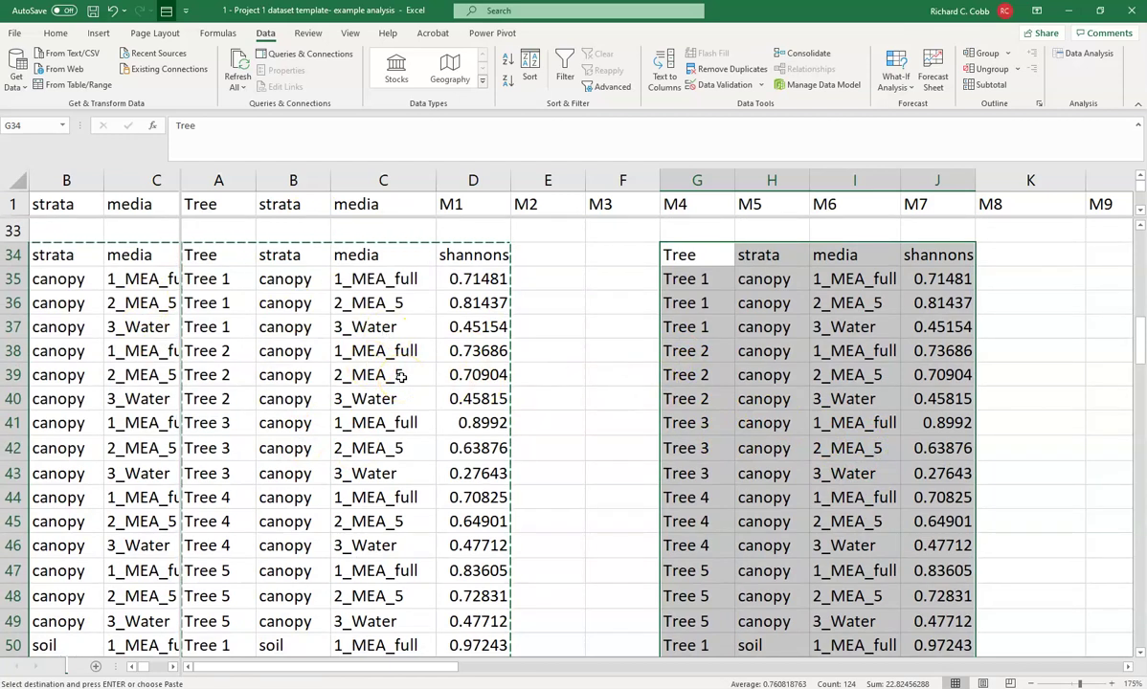
scroll(827, 448, "down", 3)
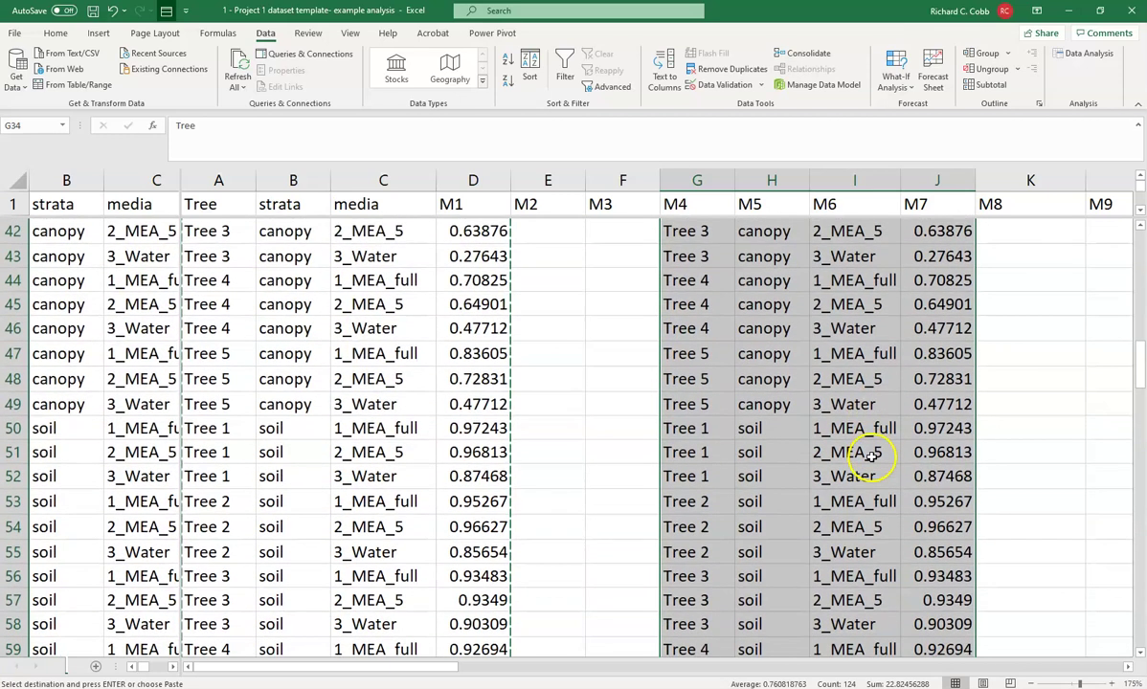
scroll(842, 439, "up", 4)
scroll(852, 438, "down", 3)
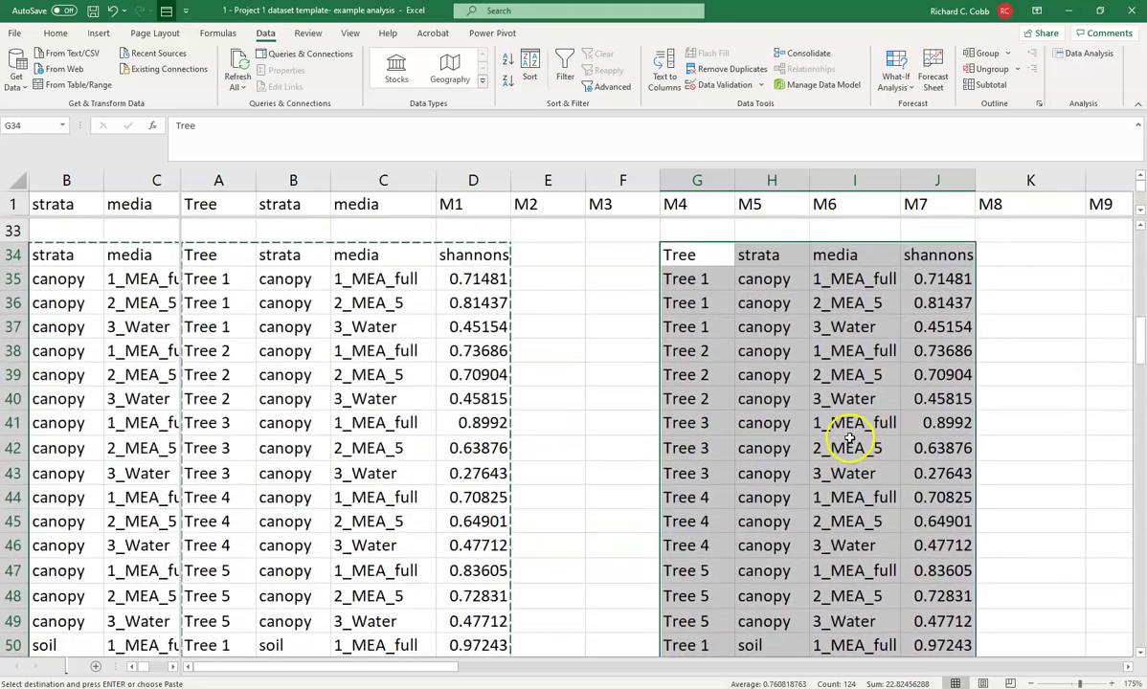
left_click(719, 502)
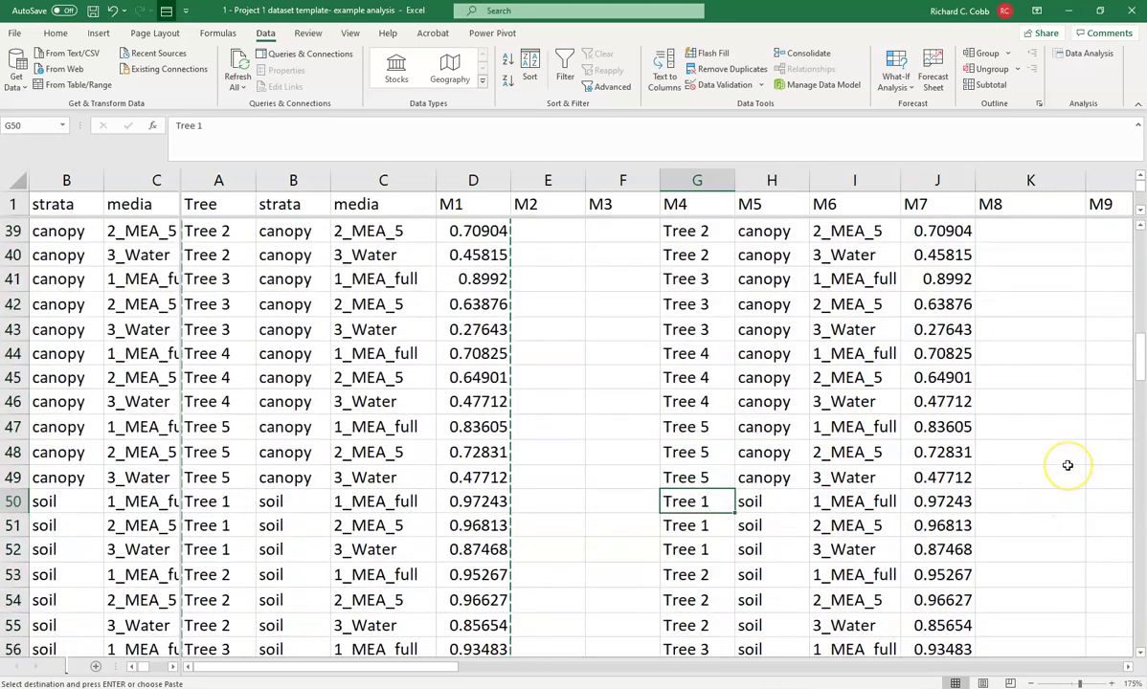
scroll(993, 456, "up", 2)
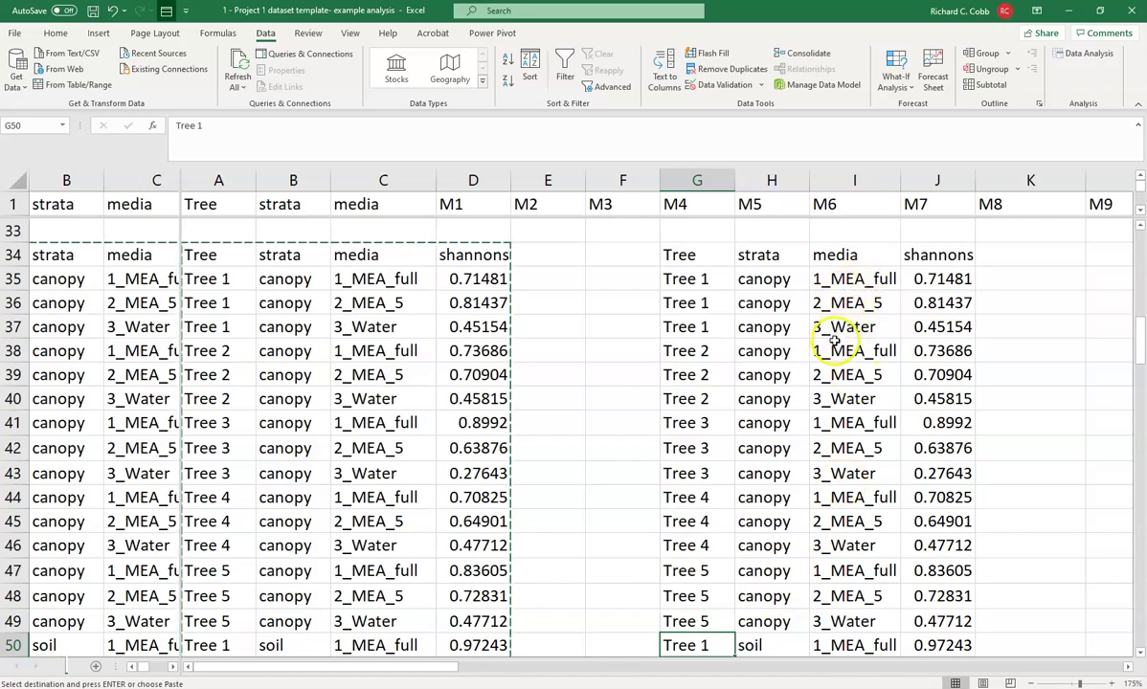
scroll(819, 473, "down", 5)
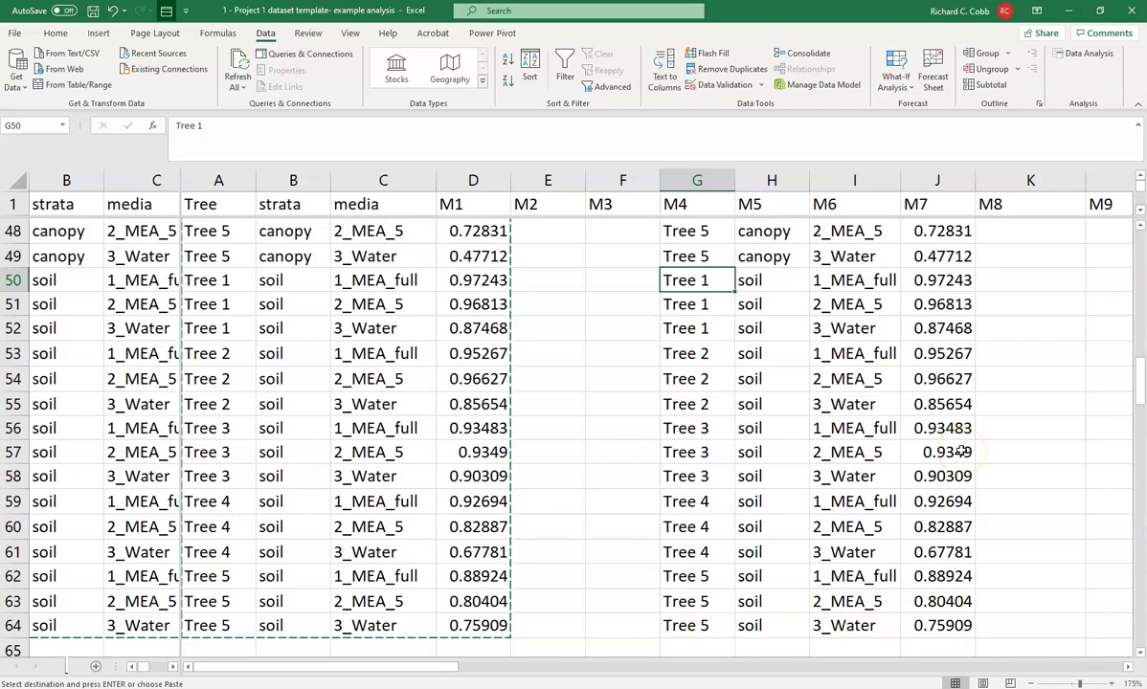
Move the soil Shannon's values from J50:J64 to K35:K49, beside the matching canopy values
left_click(936, 281)
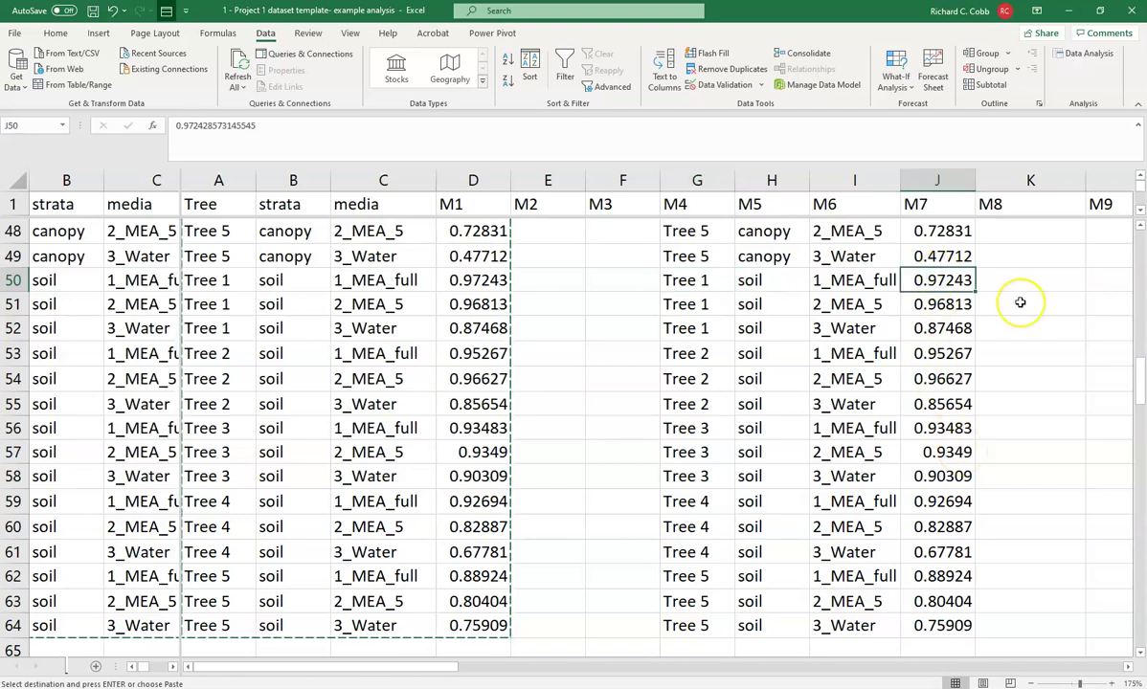
key("ctrl+shift+Down")
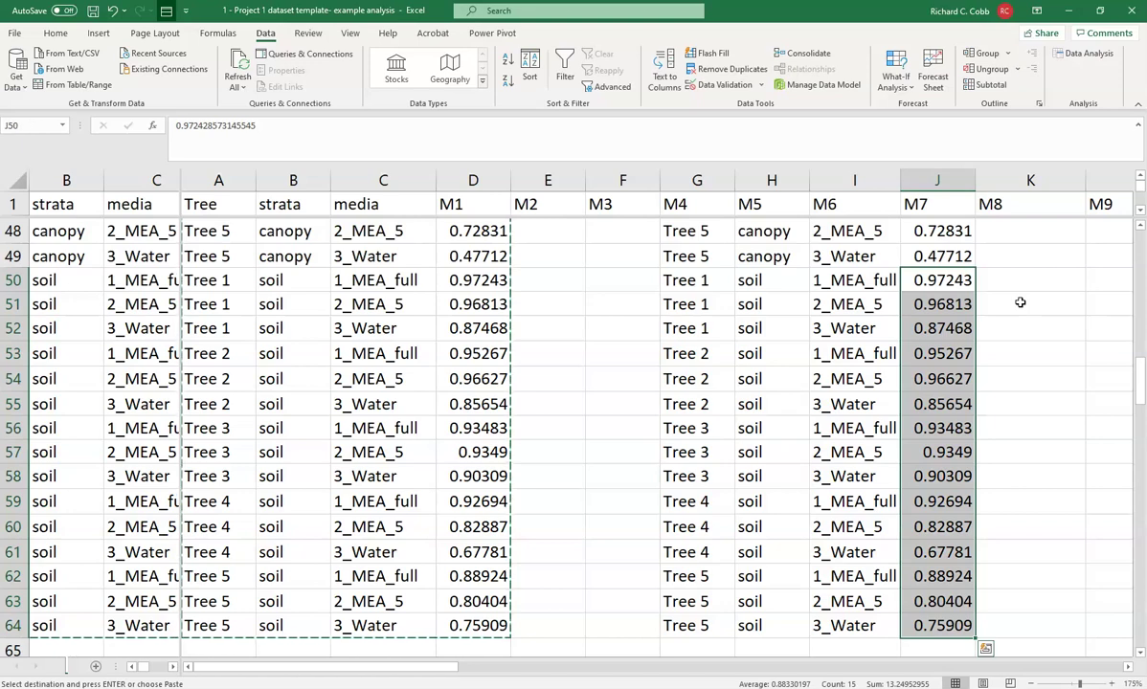
key("ctrl+c")
key("Up")
key("Right")
key("Up")
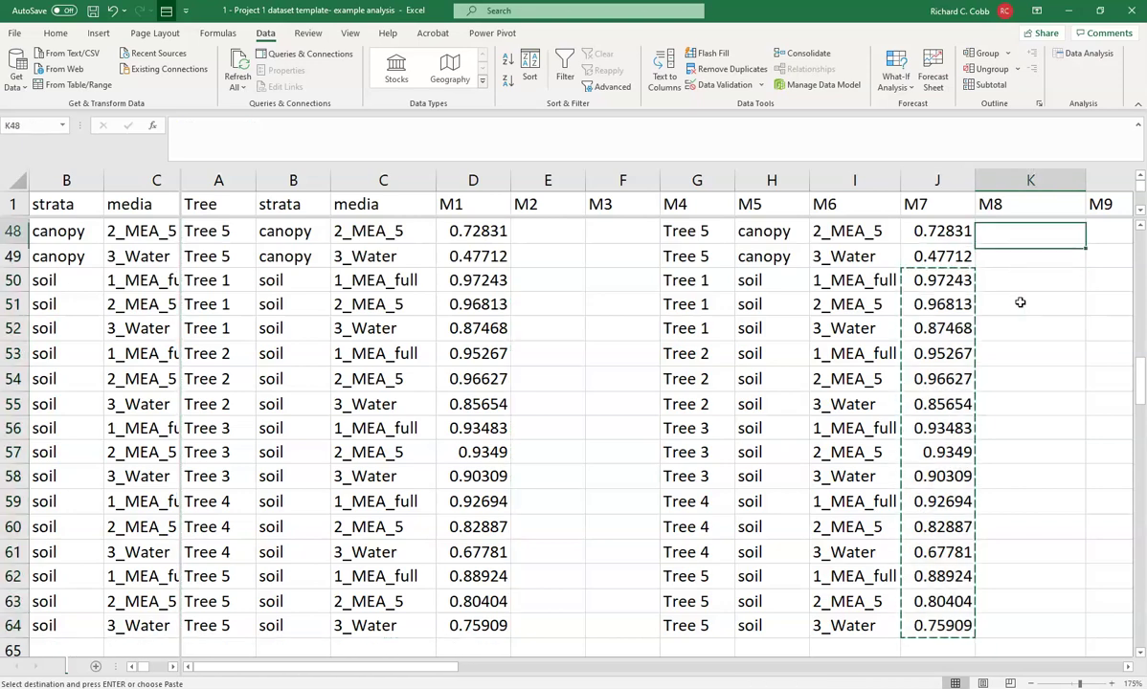
key("Up")
key("Up")
key("Up")
key("Up")
key("Up")
key("Up")
key("Up")
key("Up")
key("Up")
key("Up")
key("Up")
key("Up")
key("Up")
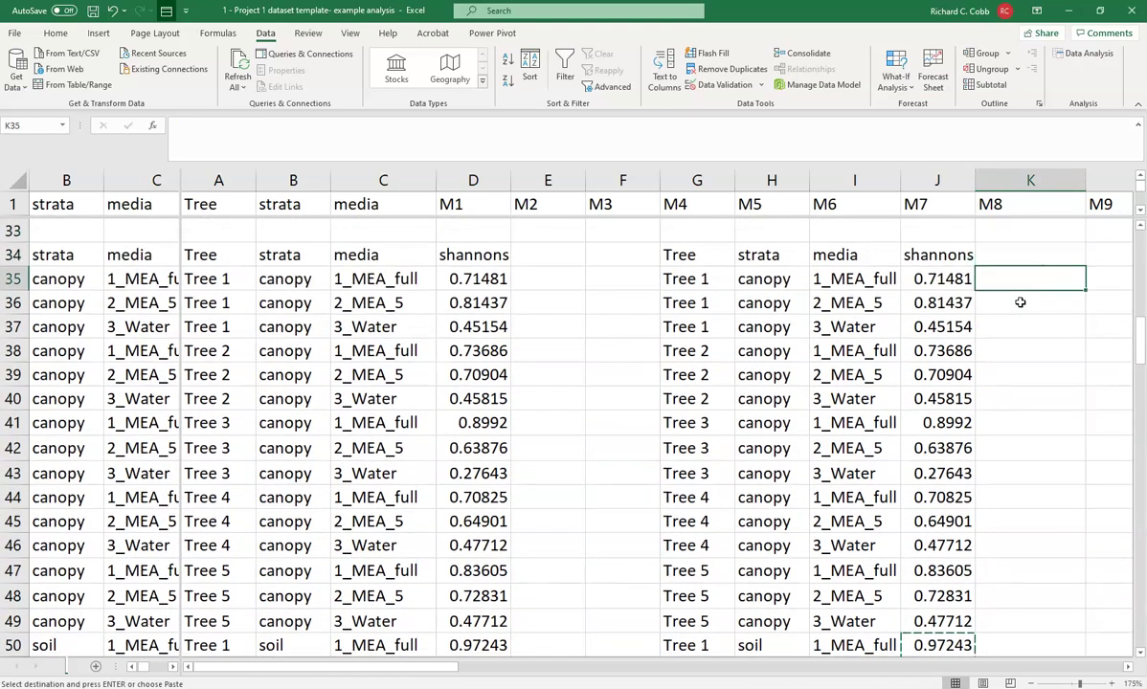
key("ctrl+v")
key("Up")
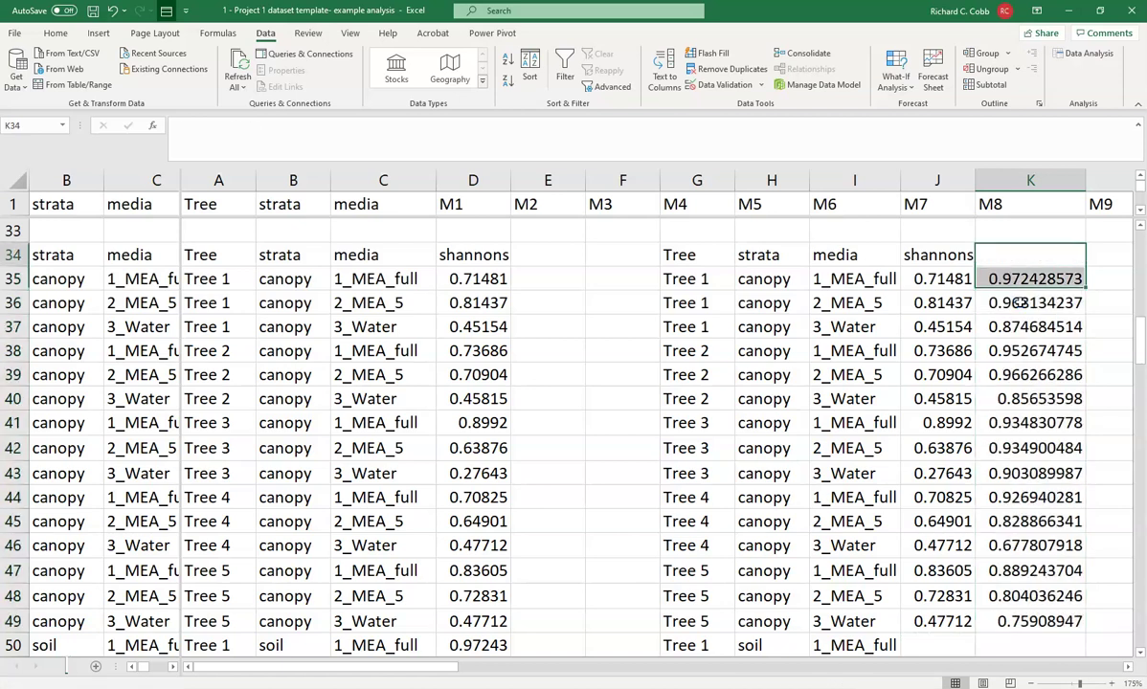
Label the side-by-side value columns by entering Soil in K34 and canopy in J34
type("SO")
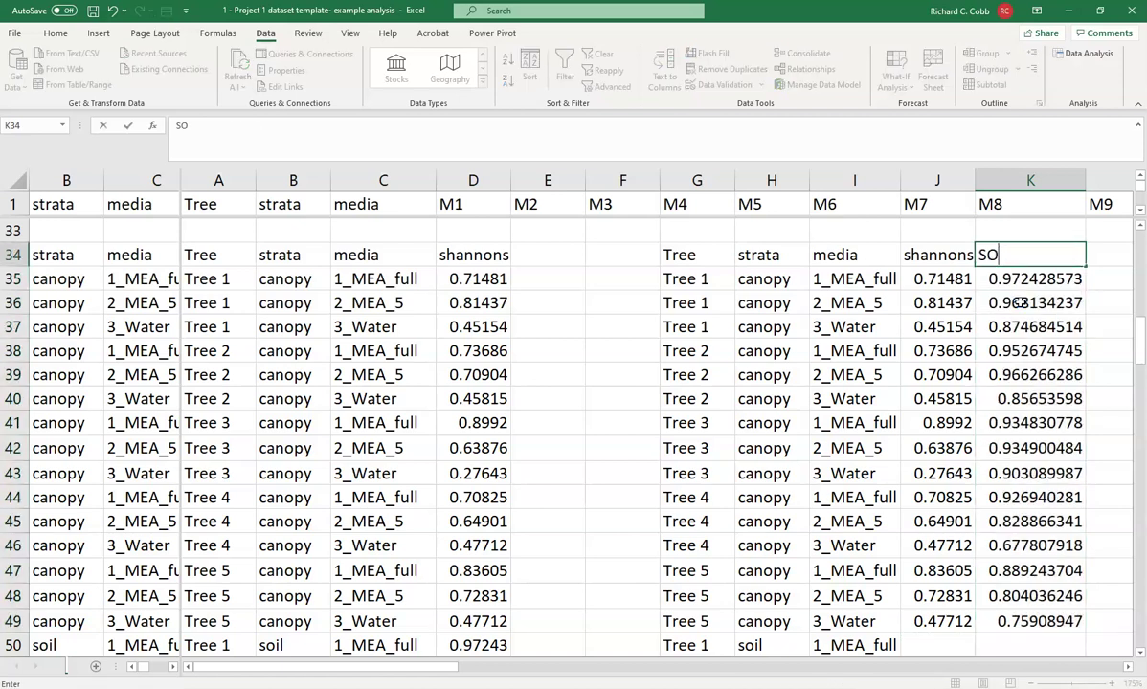
key("Left")
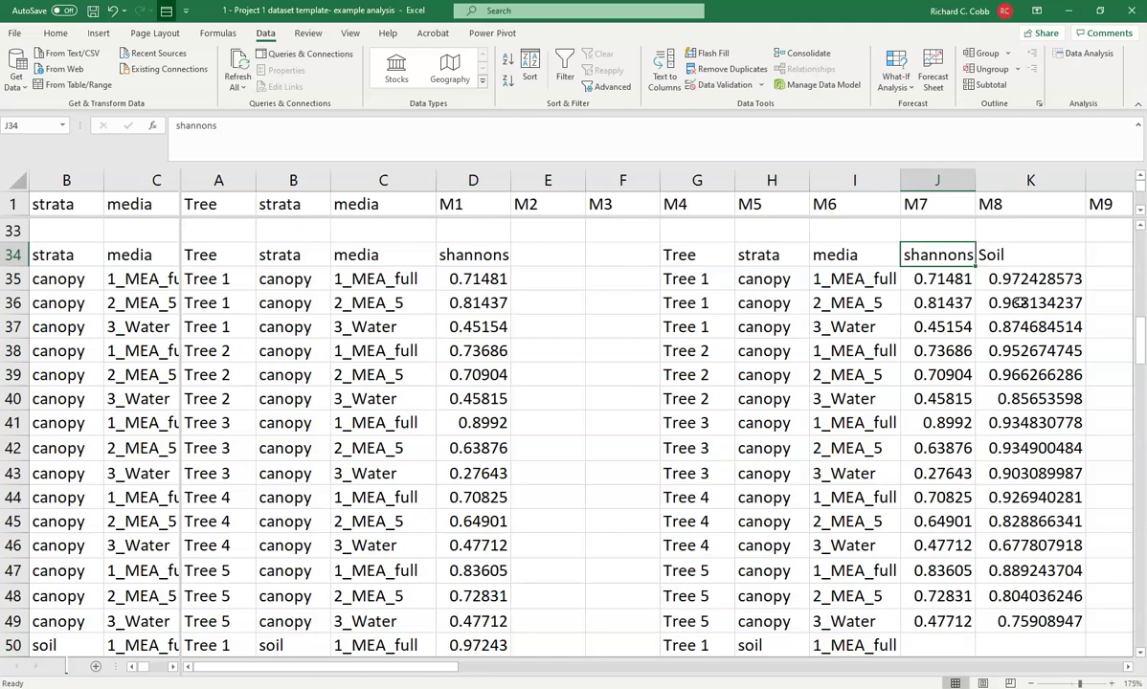
type("canopy")
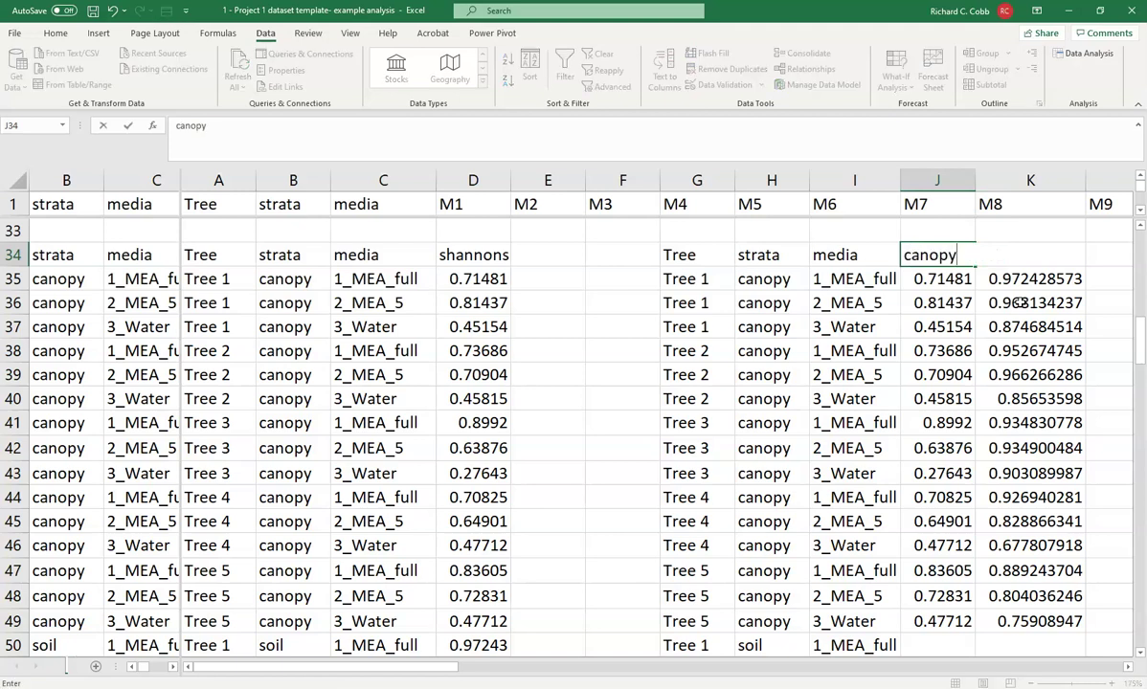
Clear the strata column in H34:H64 and the leftover tree and media labels of the soil rows in G50:I64
key("Left")
key("Left")
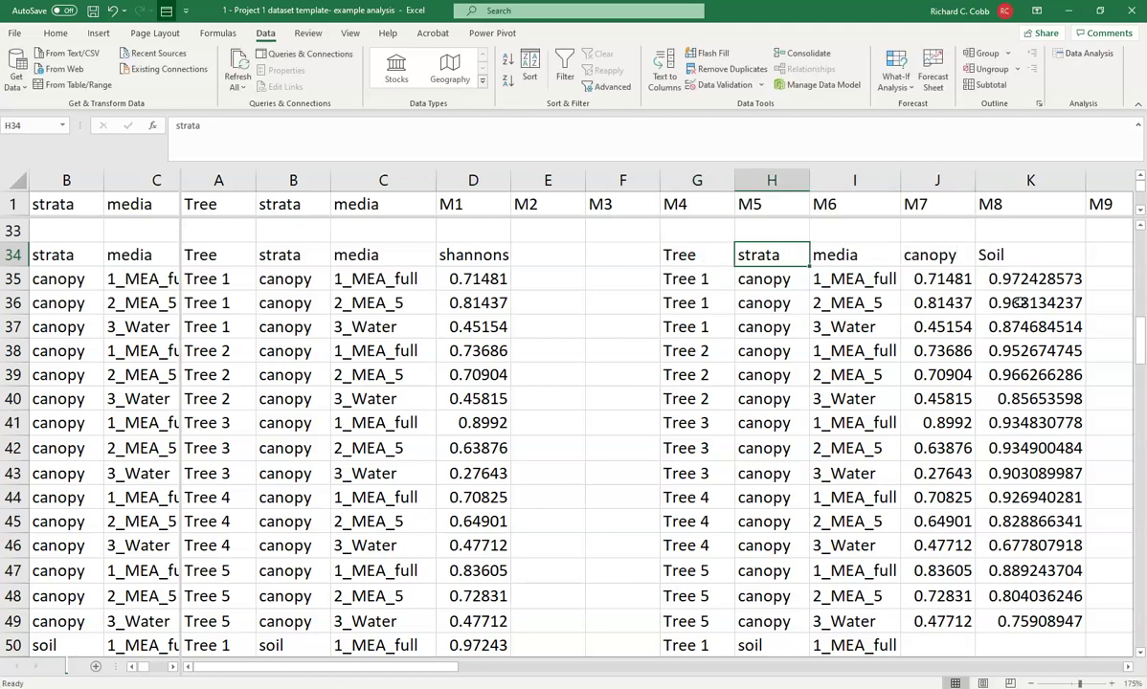
key("ctrl+shift+Down")
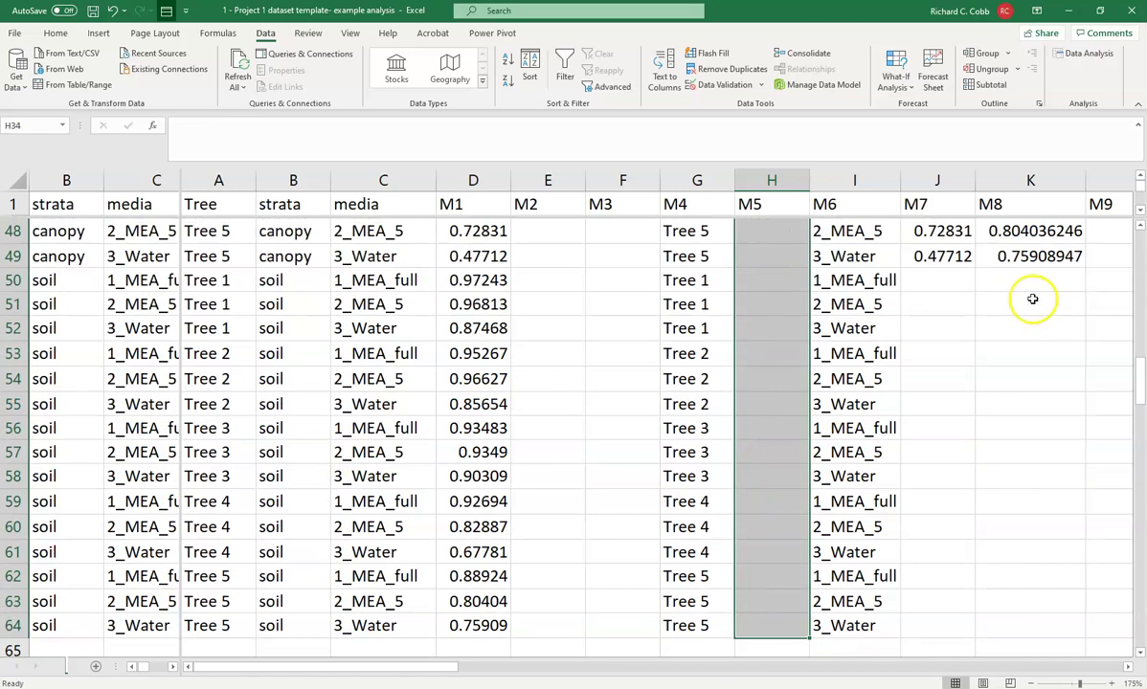
left_click_drag(689, 279, 821, 631)
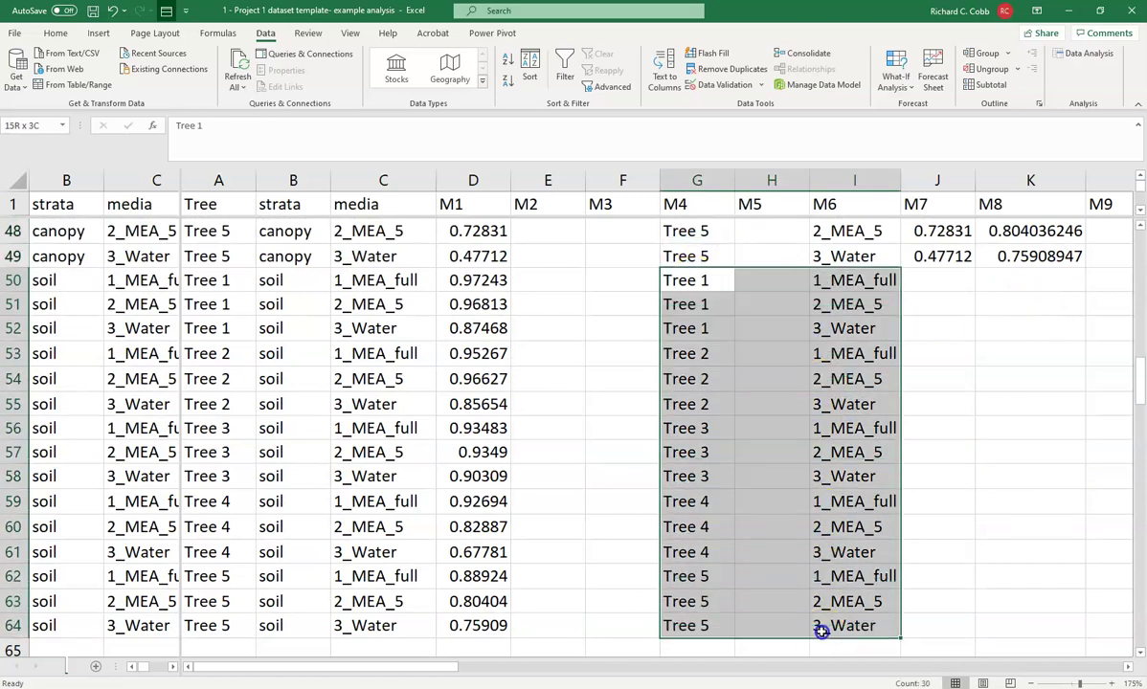
key("Delete")
Move the Tree column from G34:G49 to H34:H49, directly beside the media column, and save the workbook
scroll(833, 575, "up", 6)
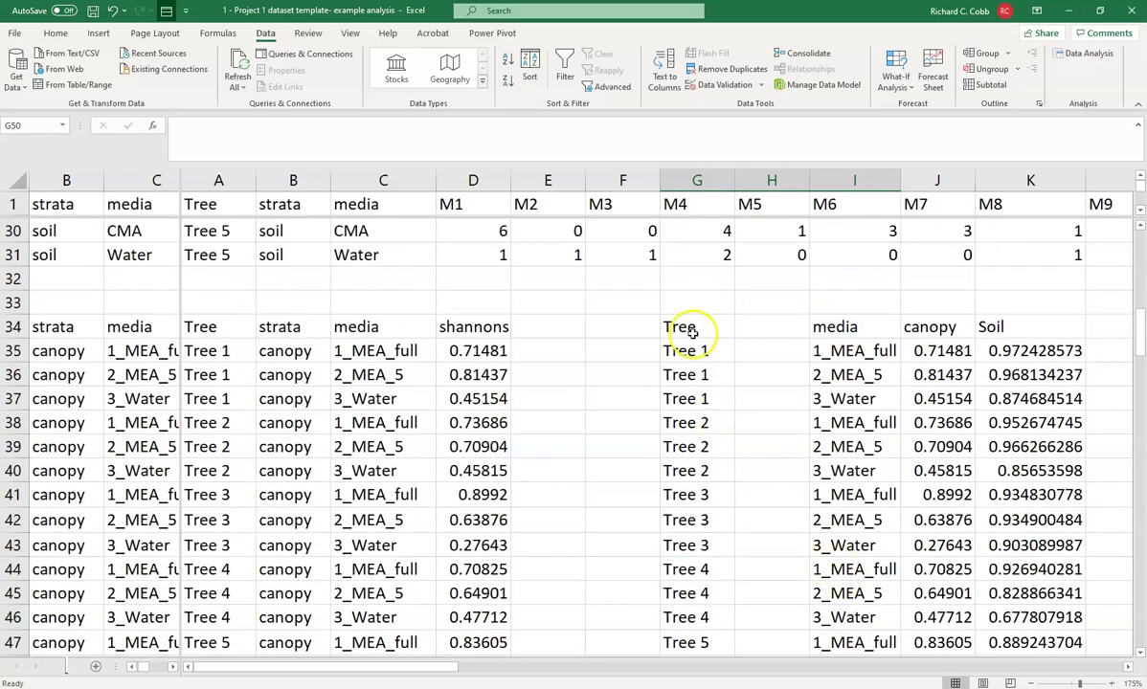
left_click(692, 331)
key("ctrl+shift+Down")
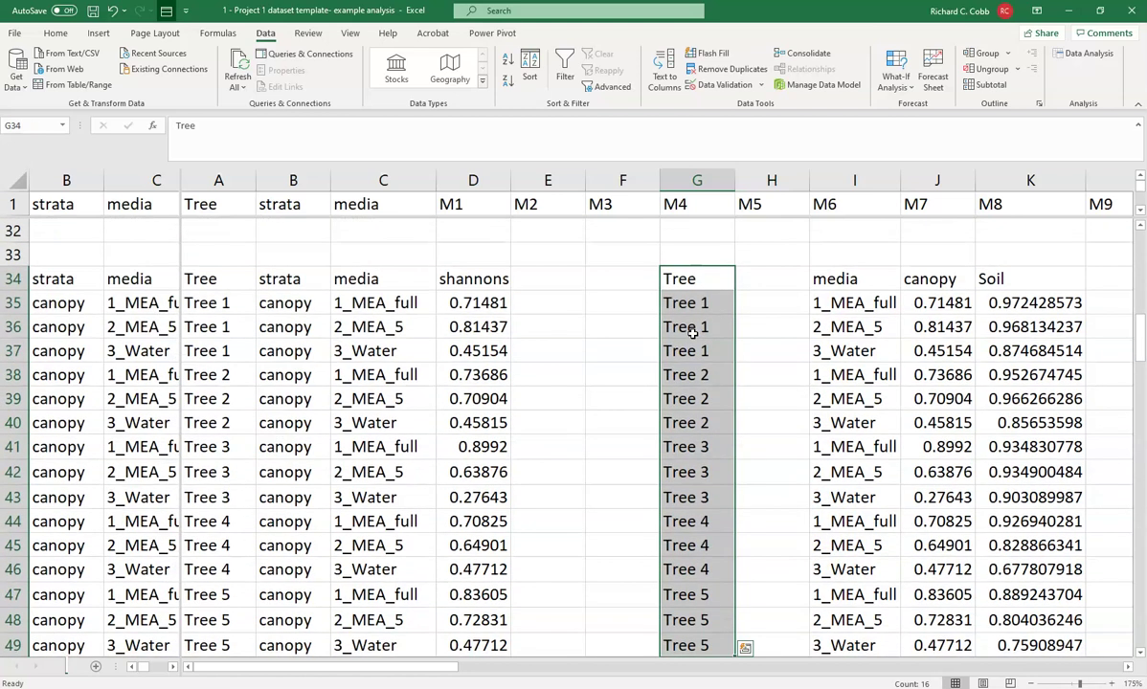
key("ctrl+x")
key("Right")
key("ctrl+v")
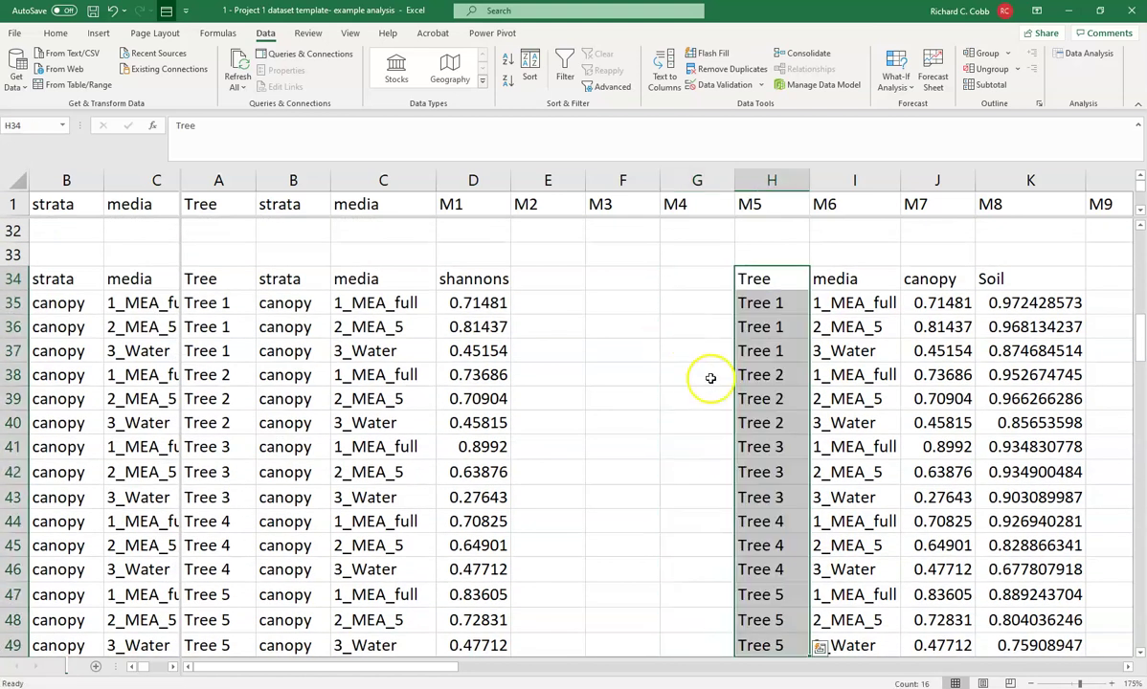
left_click(816, 375)
left_click(93, 14)
Examine how the rearranged table pairs canopy and soil values by tree and media
scroll(1062, 512, "down", 1)
scroll(1063, 517, "up", 1)
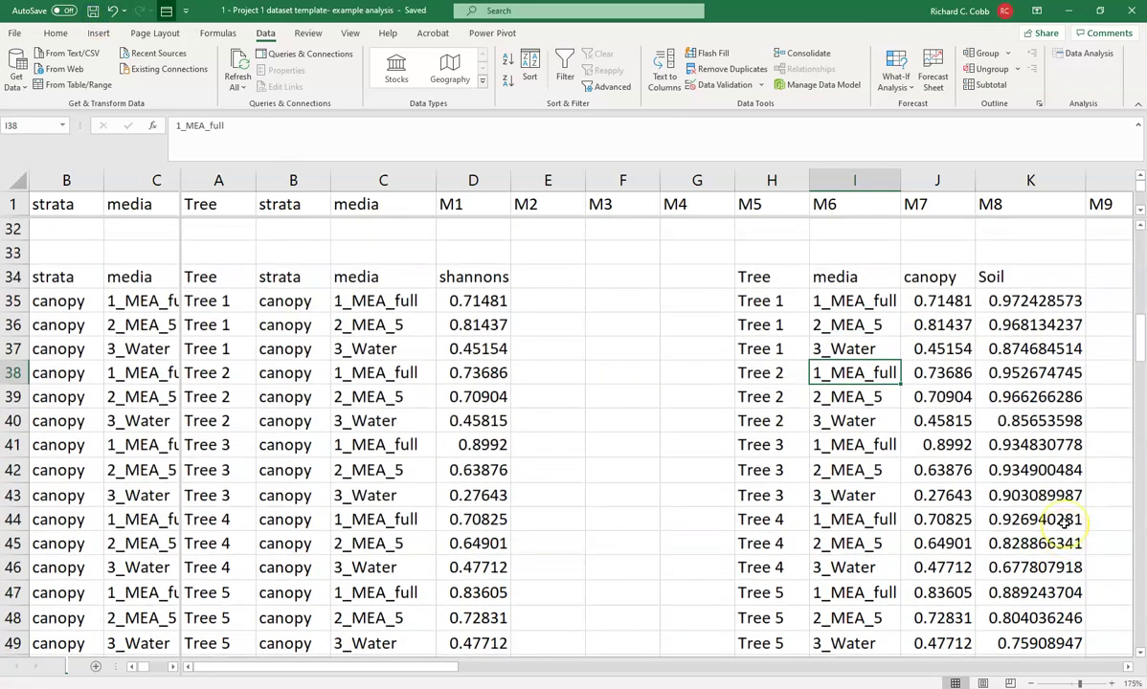
scroll(1064, 521, "down", 1)
scroll(1065, 521, "up", 1)
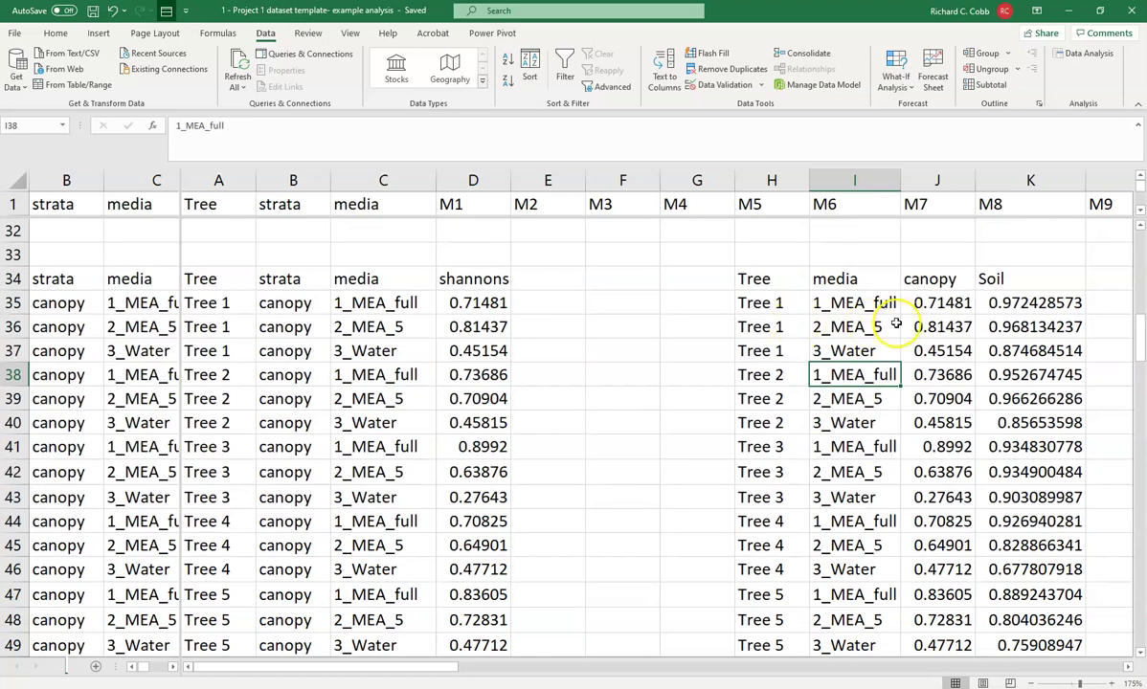
scroll(867, 424, "down", 1)
scroll(866, 424, "up", 1)
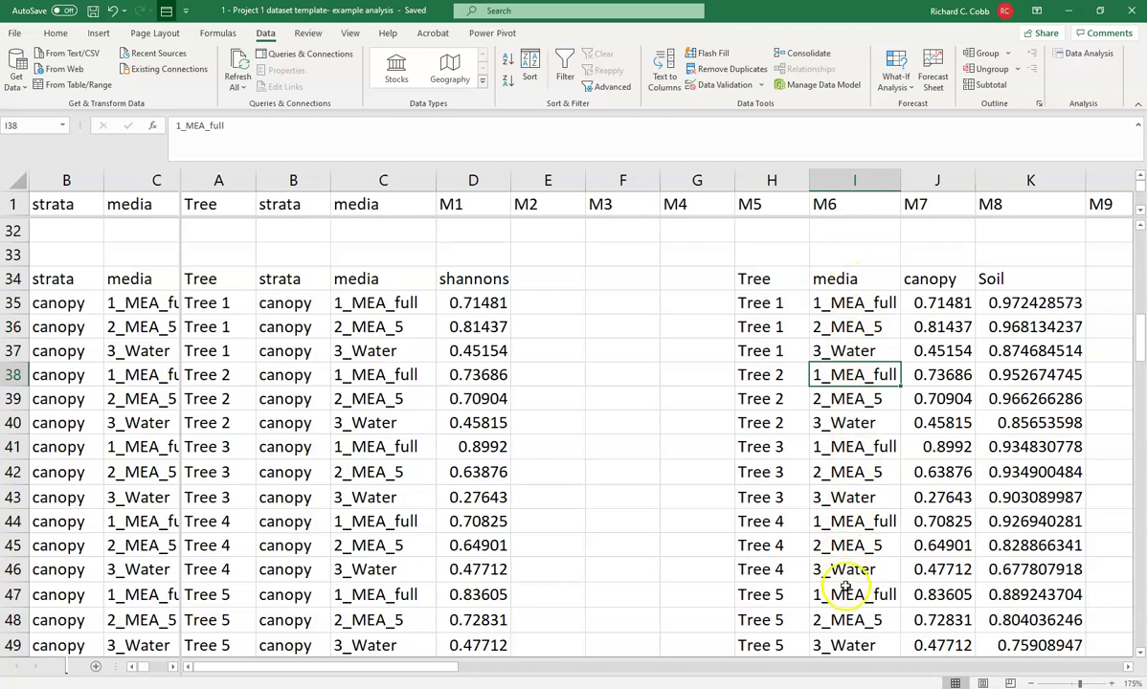
scroll(858, 565, "down", 1)
scroll(858, 564, "up", 1)
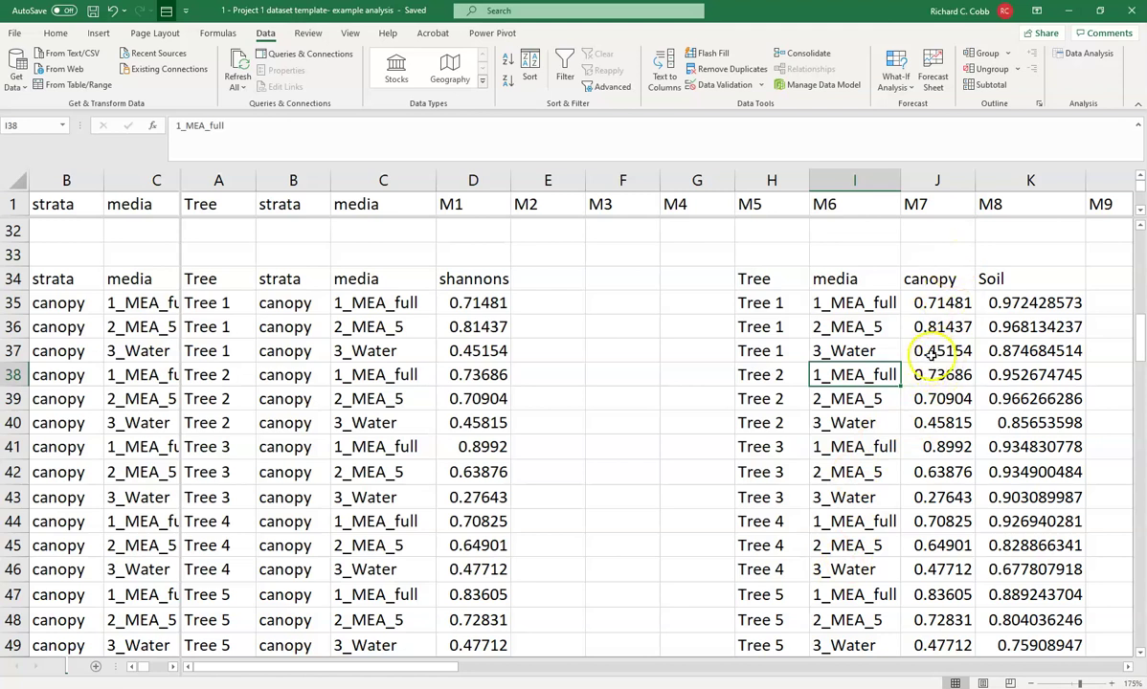
scroll(889, 497, "down", 2)
scroll(897, 504, "up", 2)
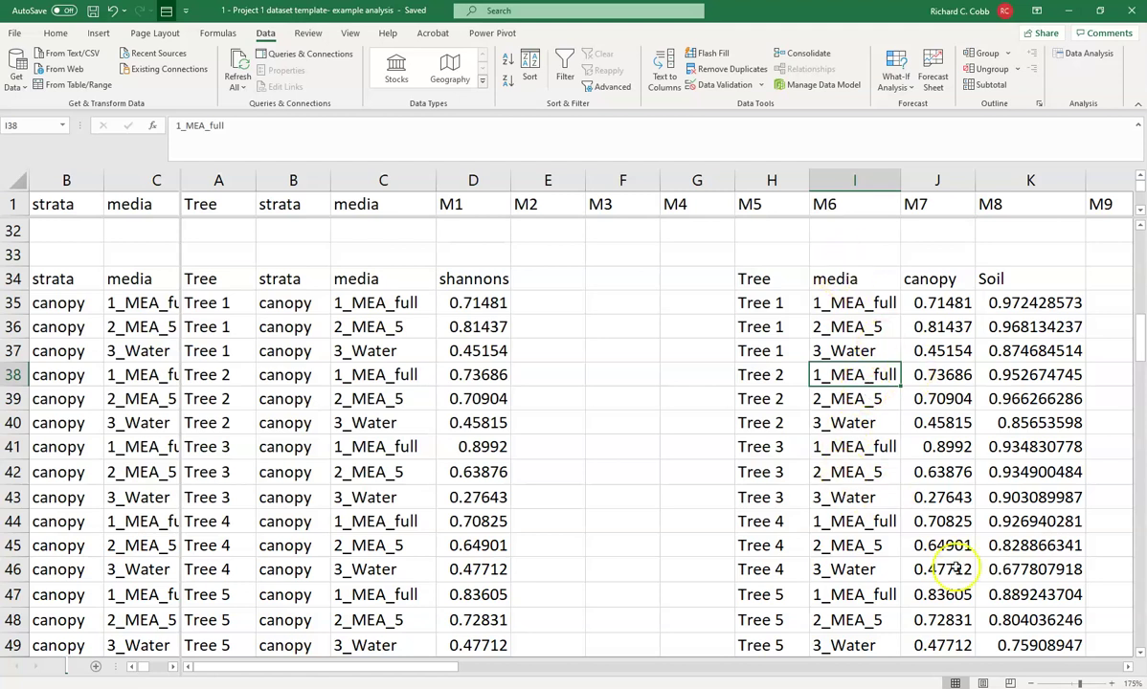
Select the media, canopy and Soil block with its headers, I34:K49, and review it as the analysis data
left_click_drag(451, 670, 551, 677)
scroll(545, 627, "down", 1)
scroll(546, 627, "up", 1)
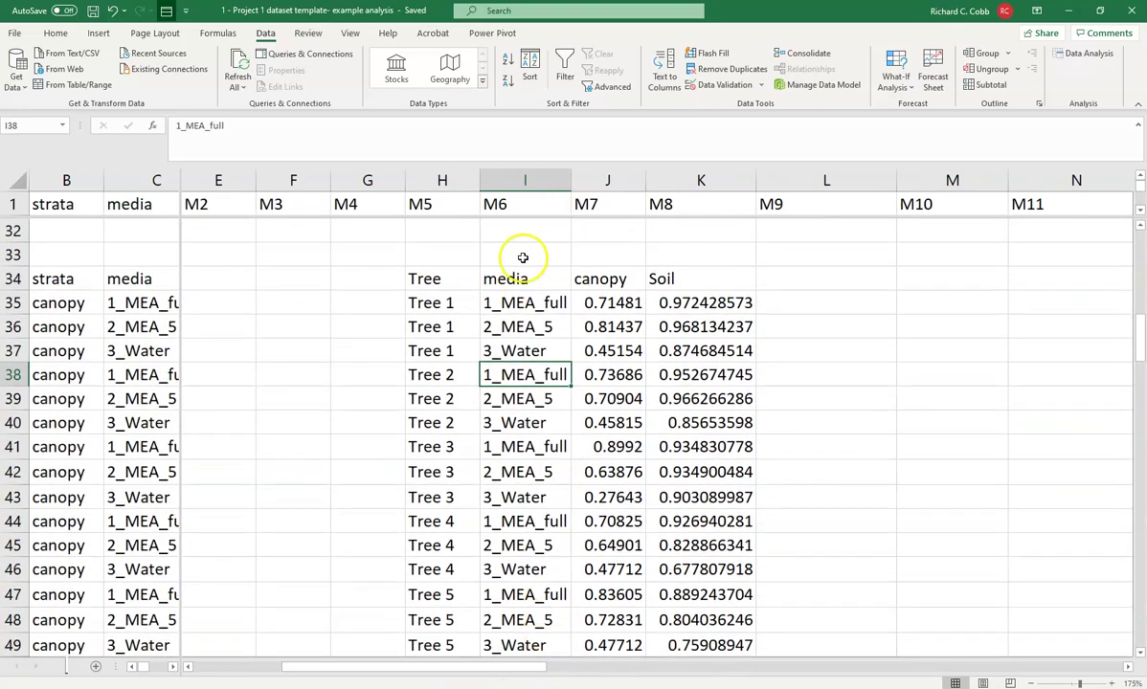
left_click_drag(528, 279, 670, 494)
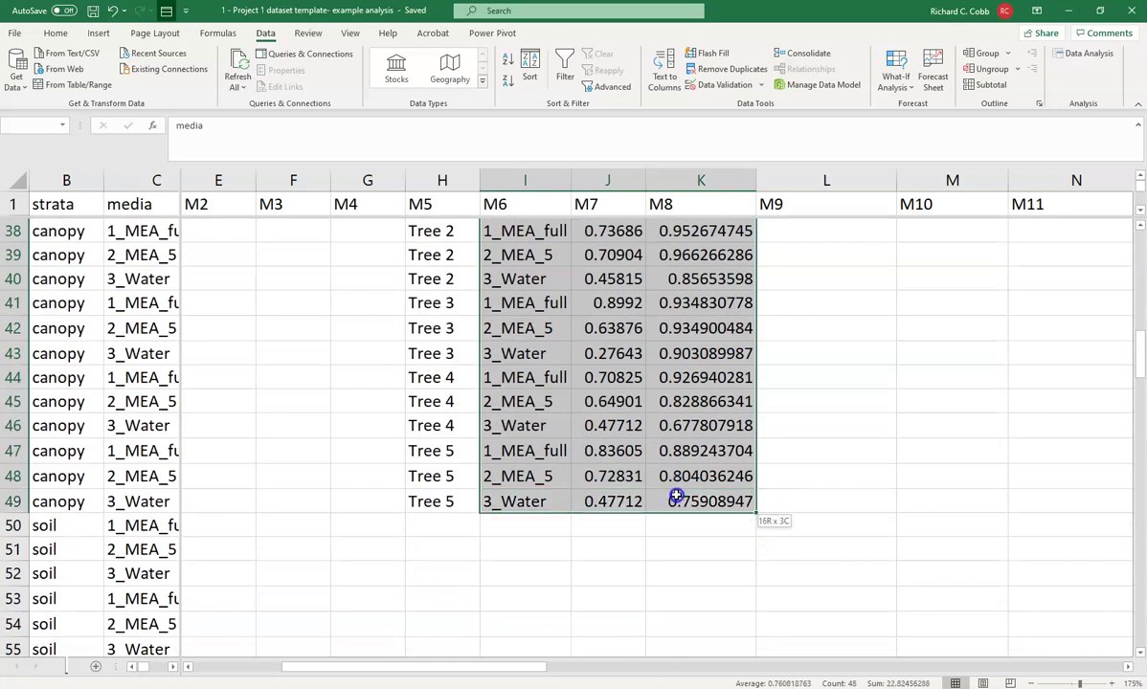
scroll(675, 494, "up", 3)
scroll(675, 494, "up", 1)
scroll(622, 382, "down", 3)
scroll(587, 242, "up", 1)
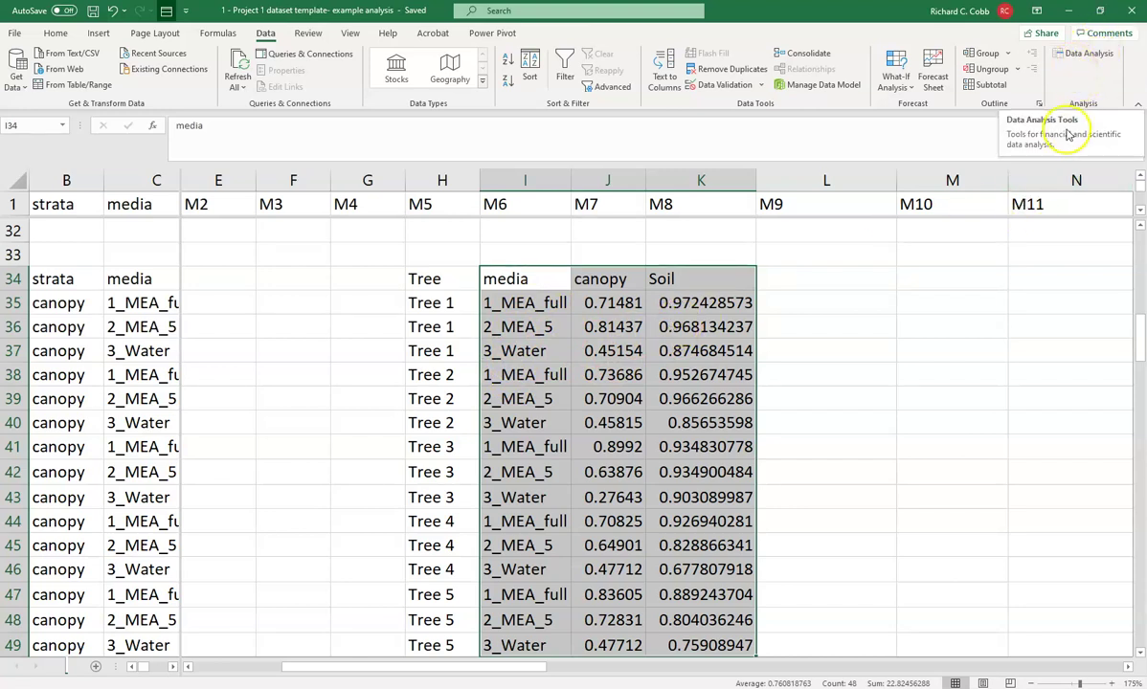
Start the Anova: Two-Factor With Replication analysis tool
left_click(1073, 59)
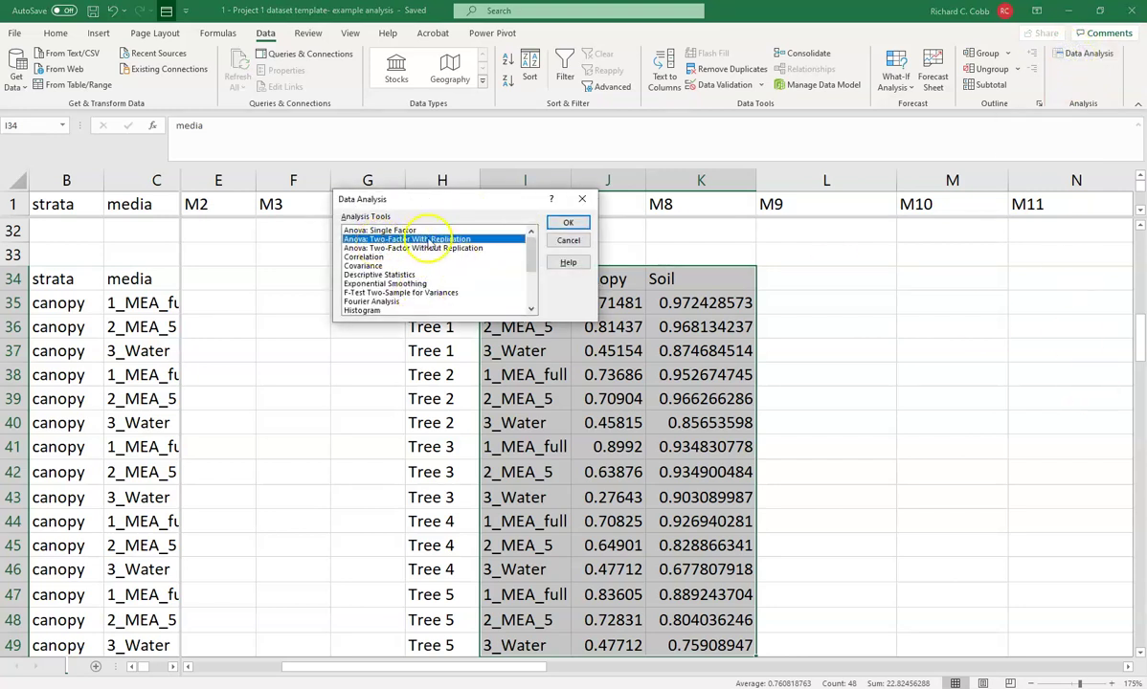
left_click(363, 249)
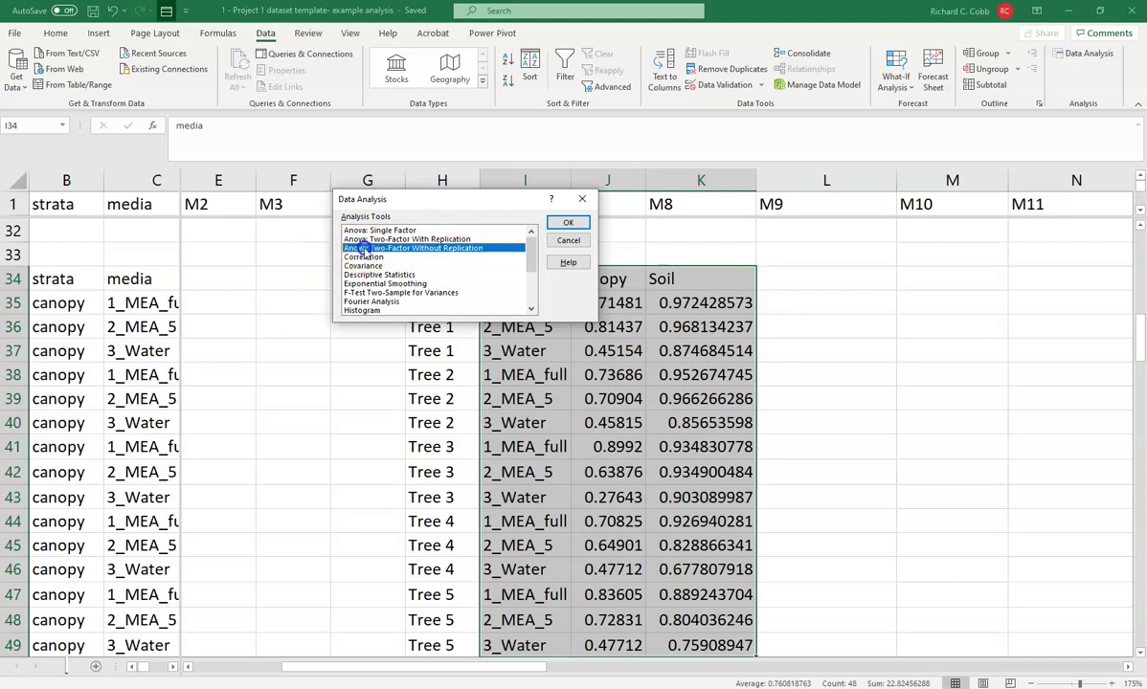
left_click(373, 240)
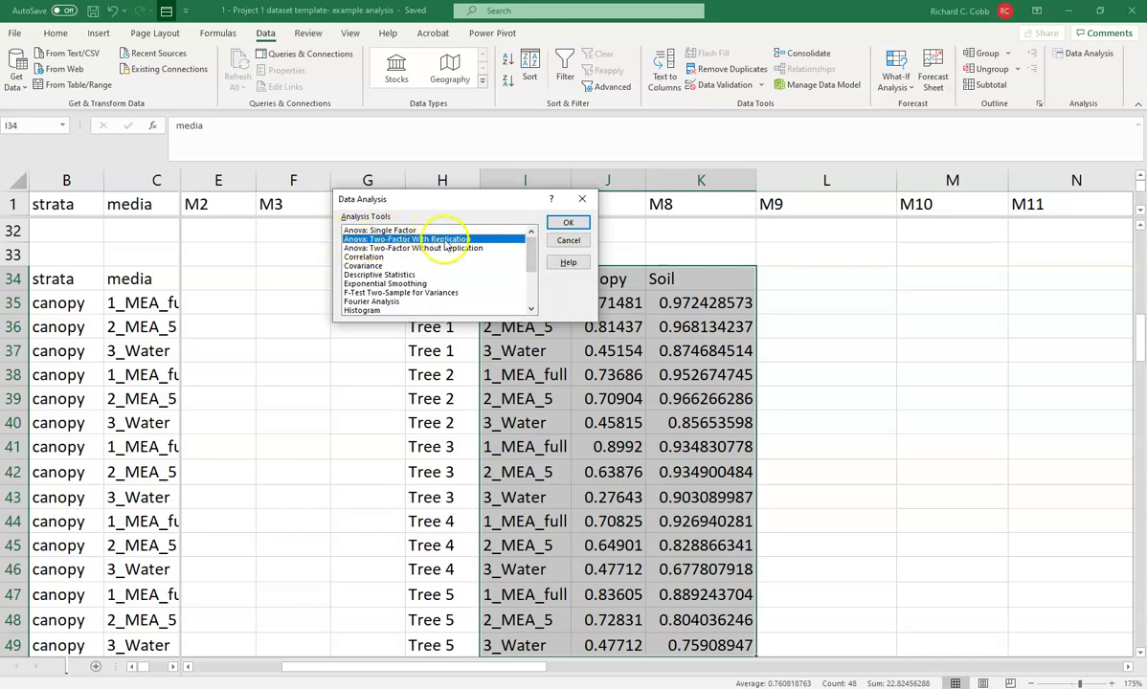
left_click(565, 224)
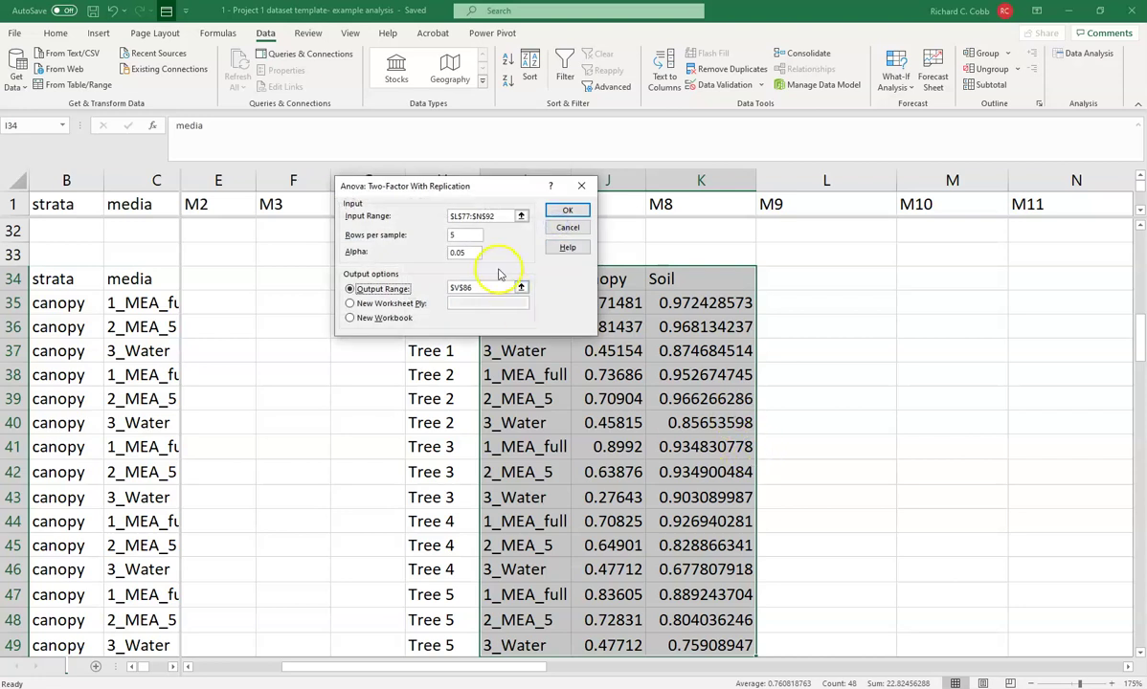
Set the ANOVA input range to I34:K49, including the headers, with 5 rows per sample
left_click_drag(424, 195, 253, 222)
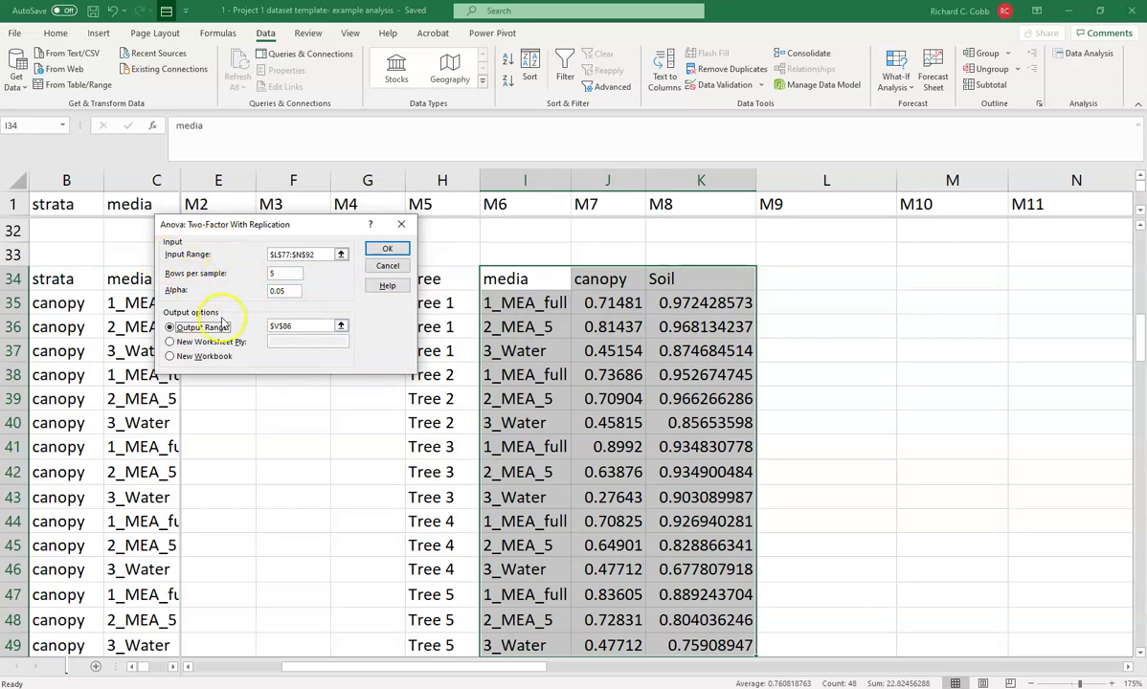
left_click(341, 255)
left_click_drag(477, 670, 294, 668)
scroll(358, 603, "up", 9)
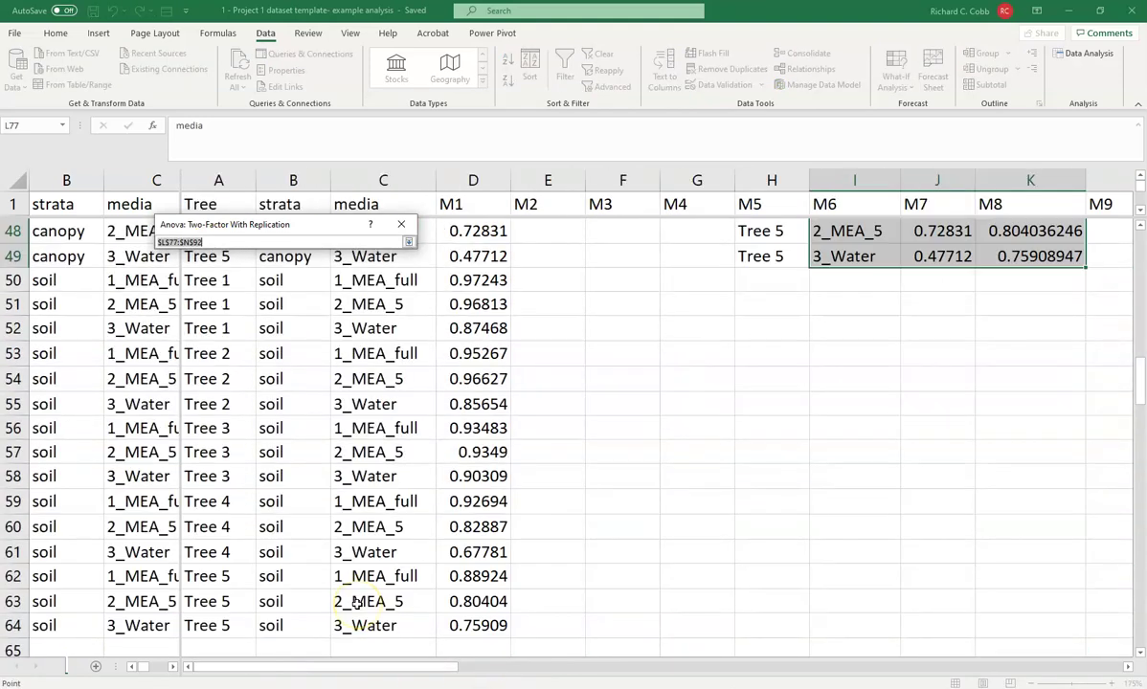
scroll(356, 603, "up", 6)
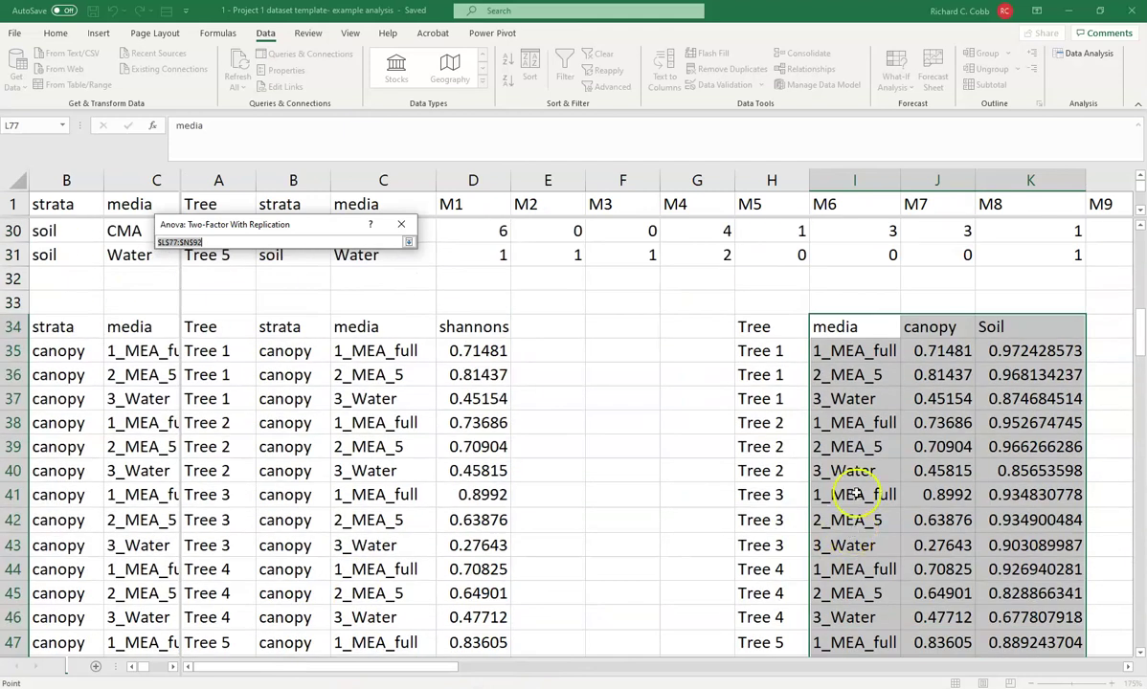
left_click_drag(835, 327, 989, 617)
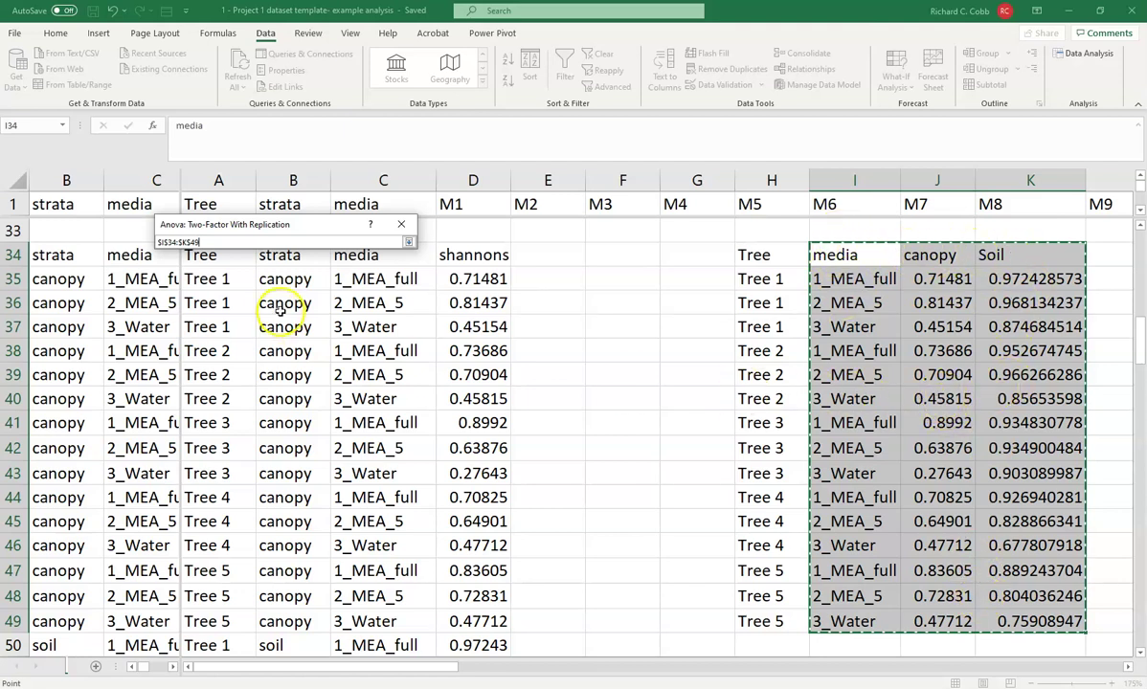
left_click(408, 245)
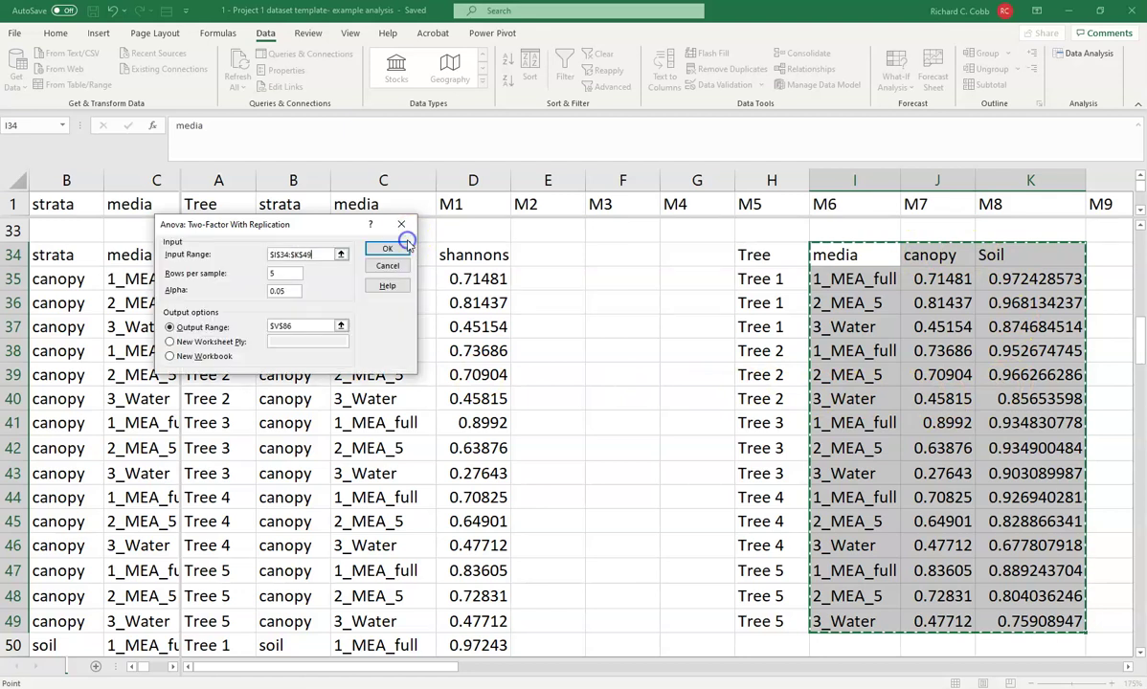
left_click(282, 272)
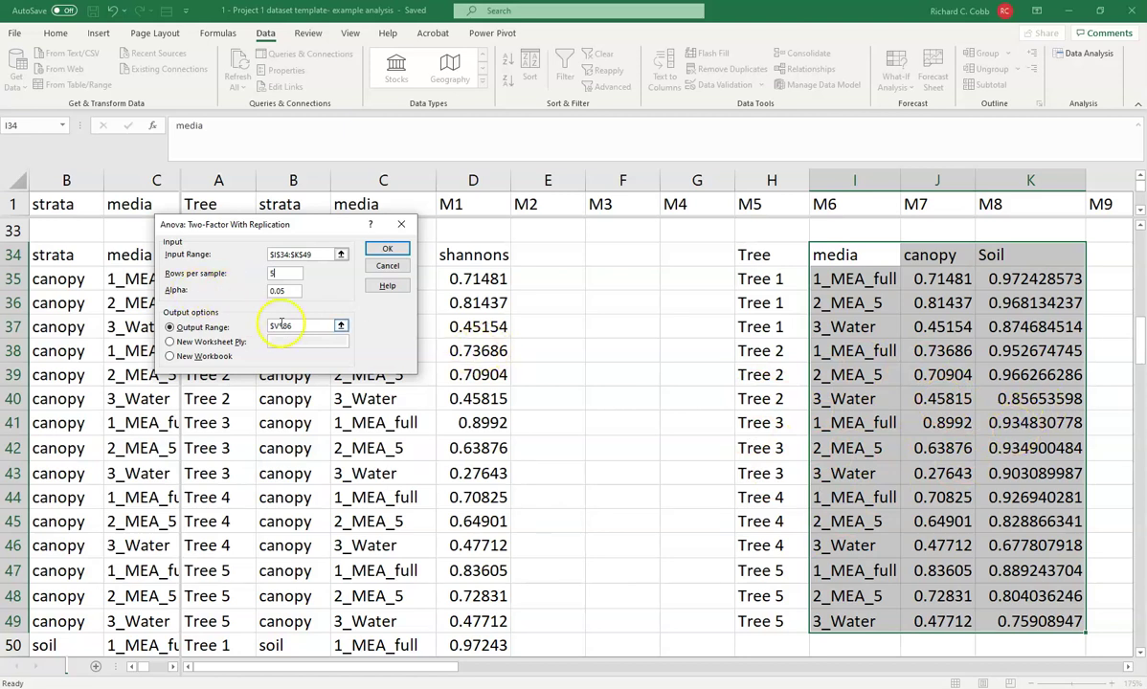
Set the ANOVA output range to M34 and run the analysis
left_click(341, 328)
scroll(867, 632, "up", 8)
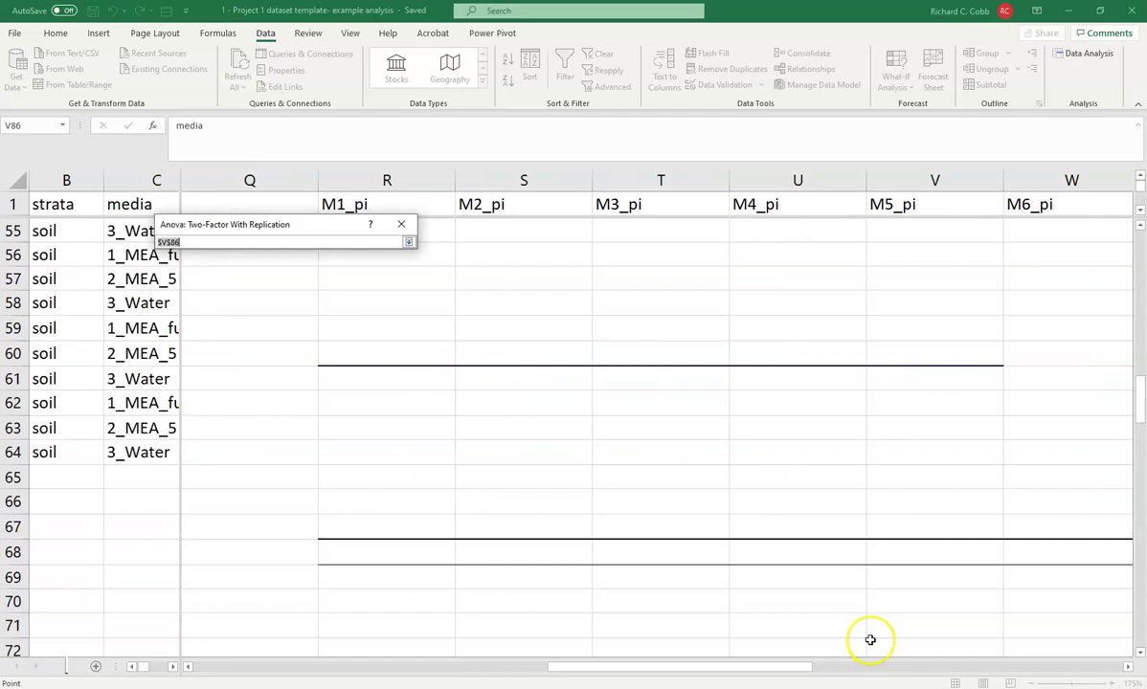
scroll(870, 646, "up", 2)
left_click_drag(776, 668, 588, 667)
scroll(634, 630, "up", 2)
scroll(635, 630, "up", 2)
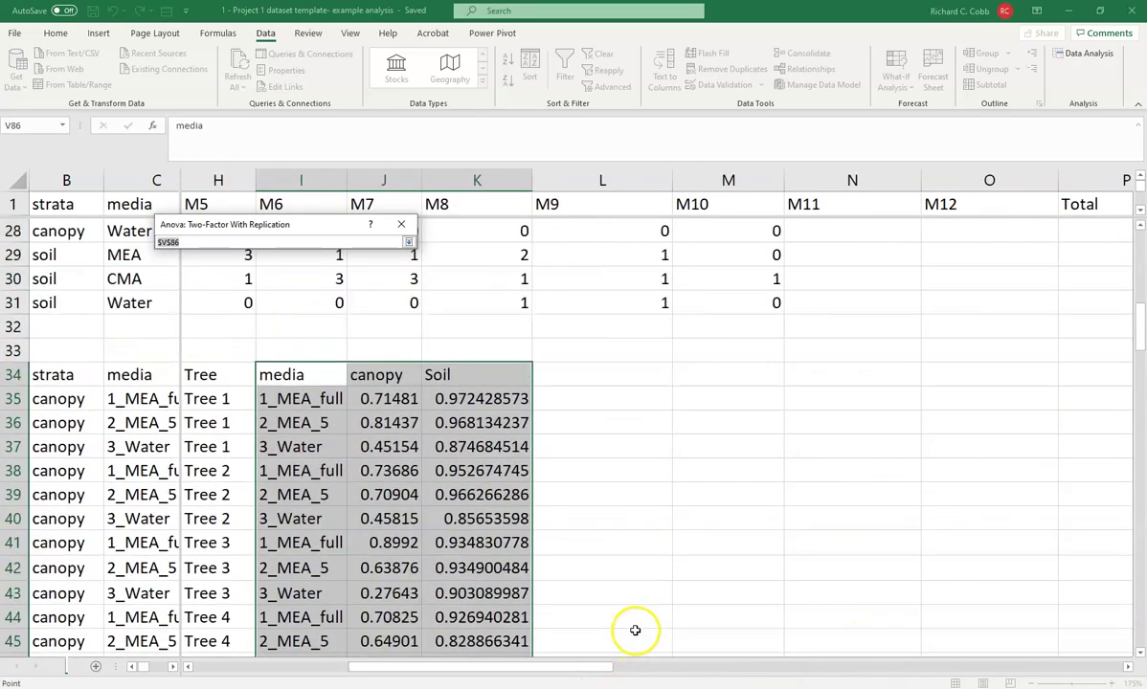
left_click(719, 377)
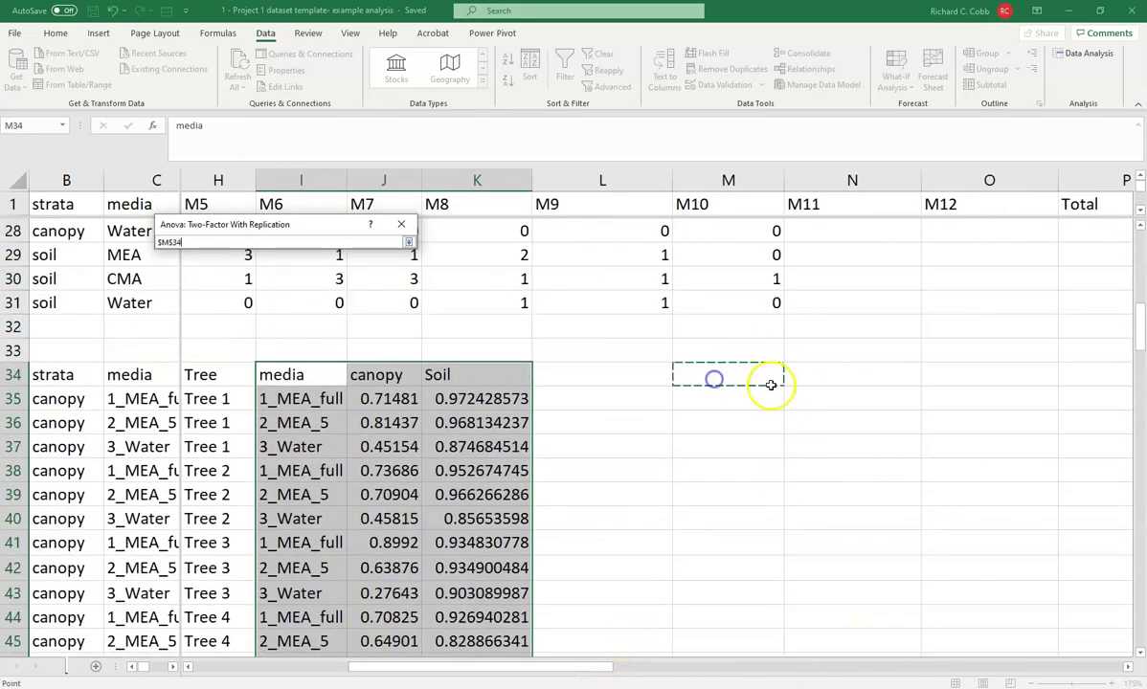
left_click(408, 242)
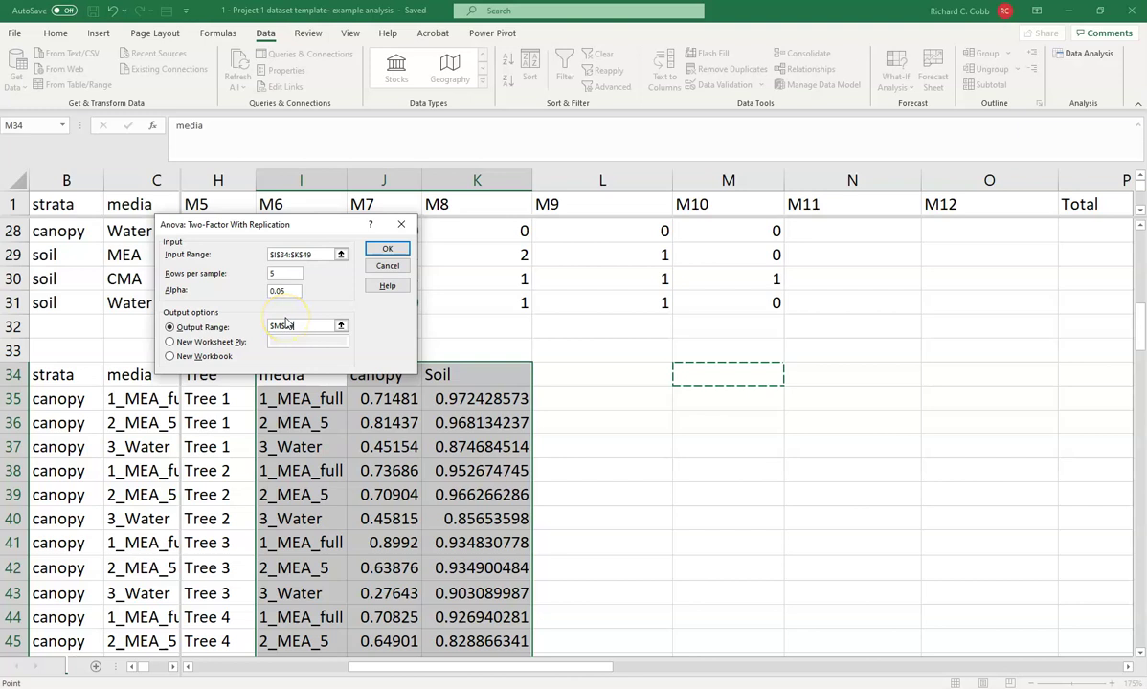
left_click(383, 248)
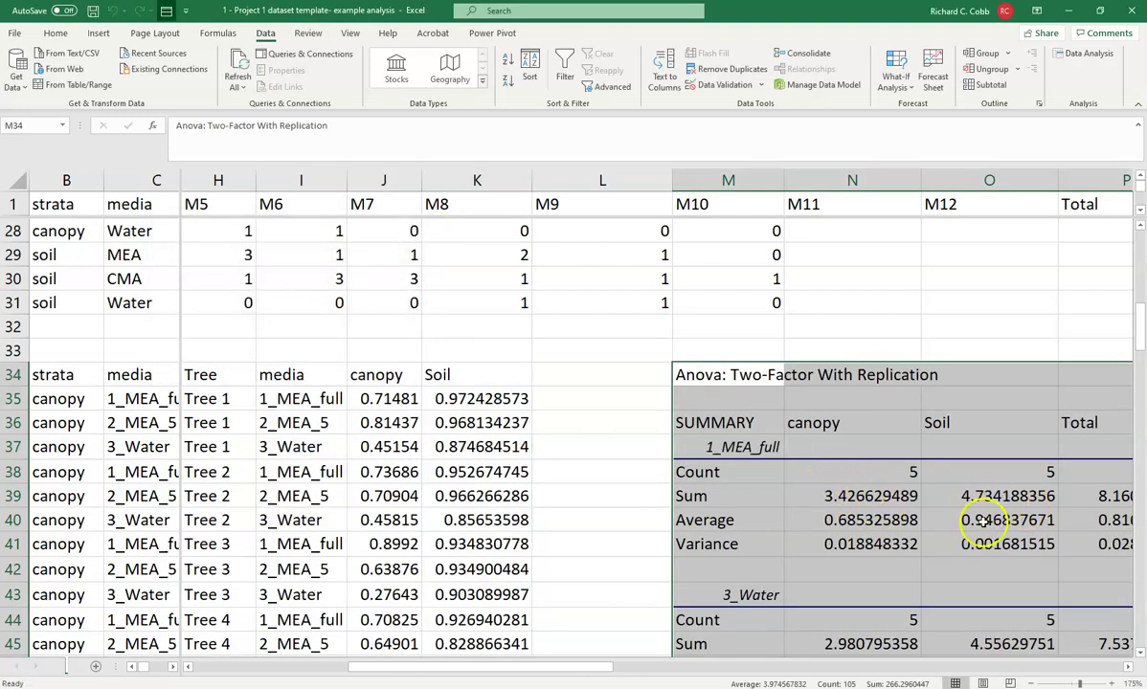
Examine the ANOVA output, from the media summaries to the source-of-variation table with F, P-value and F crit
left_click_drag(564, 665, 639, 667)
scroll(660, 471, "down", 2)
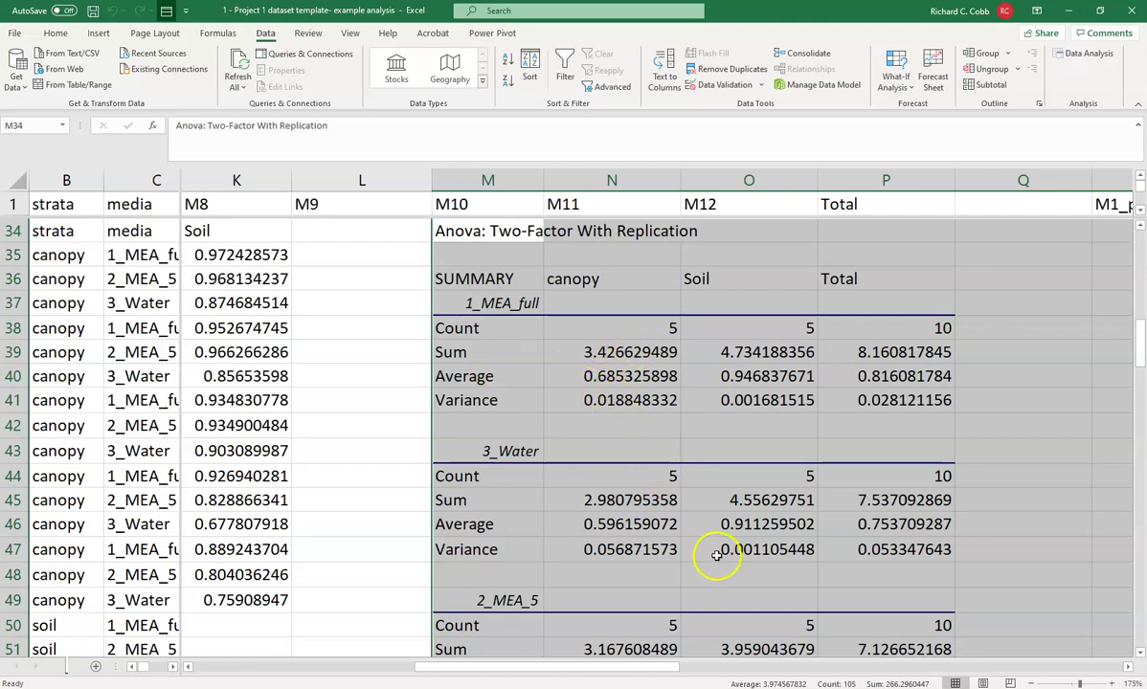
scroll(714, 551, "down", 5)
scroll(713, 553, "down", 4)
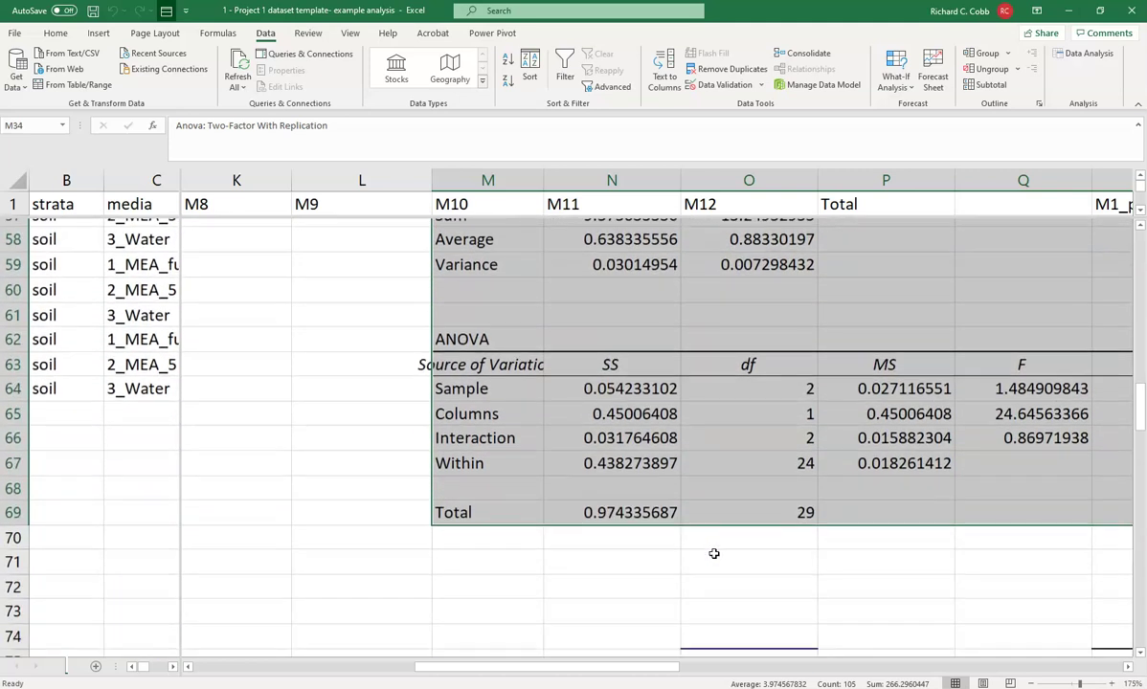
scroll(713, 553, "up", 1)
left_click_drag(634, 670, 676, 673)
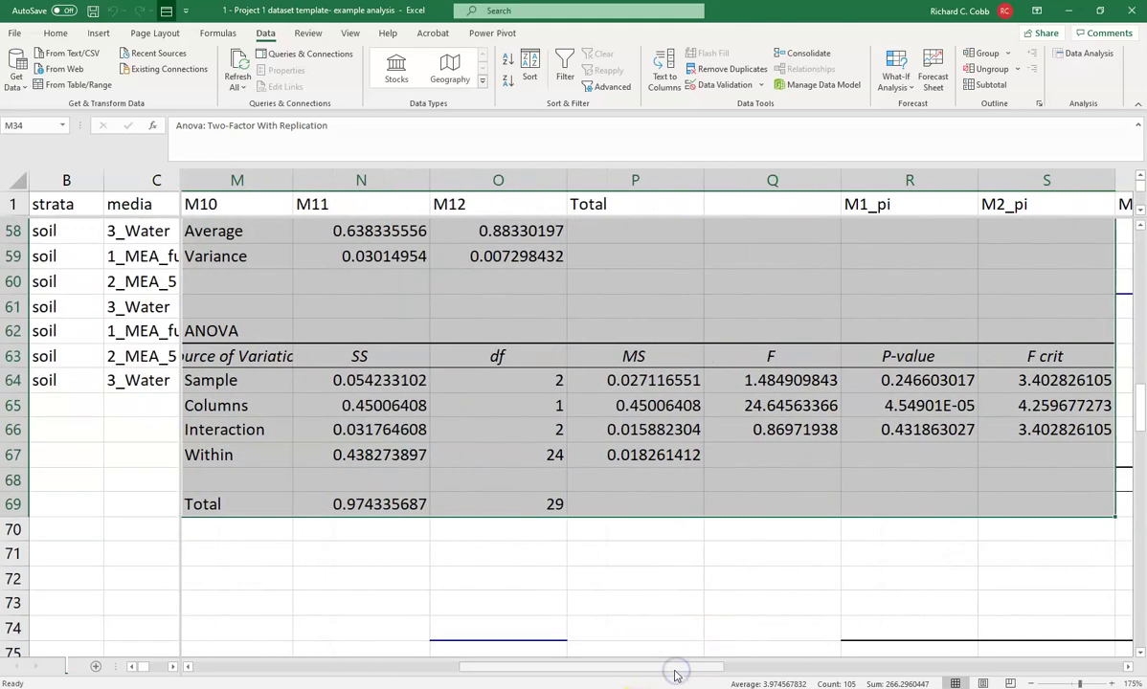
Examine the F and P-value columns of the ANOVA table in Q63:R66, ending on the Sample row's P-value
left_click(188, 668)
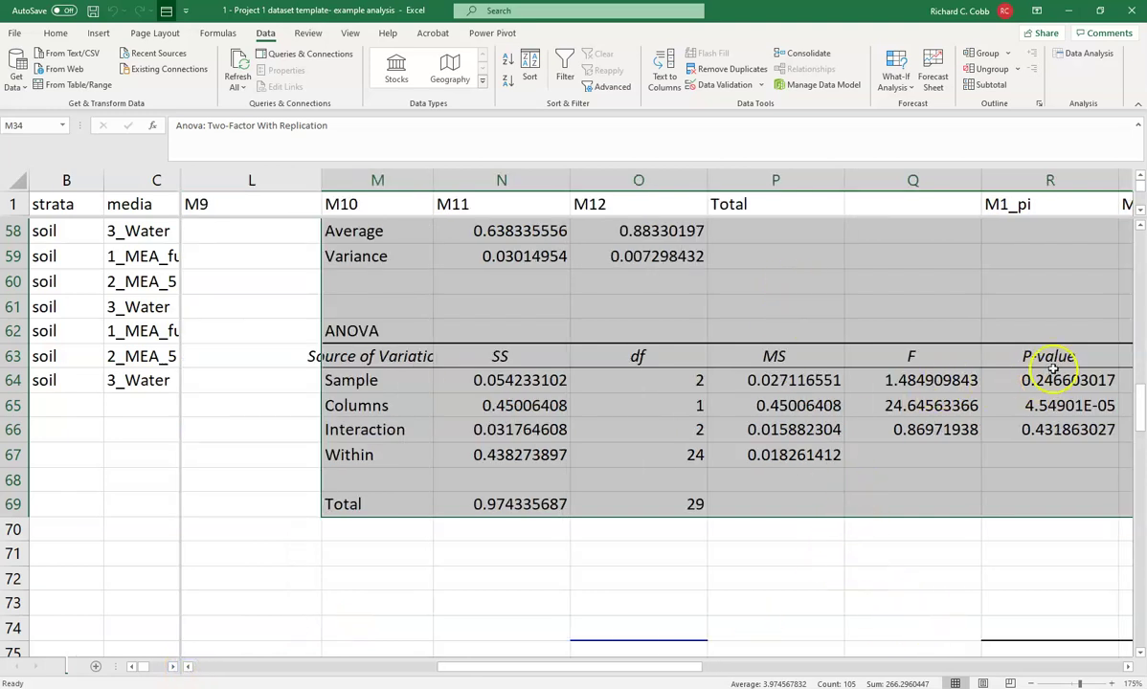
left_click(860, 404)
left_click_drag(908, 357, 910, 428)
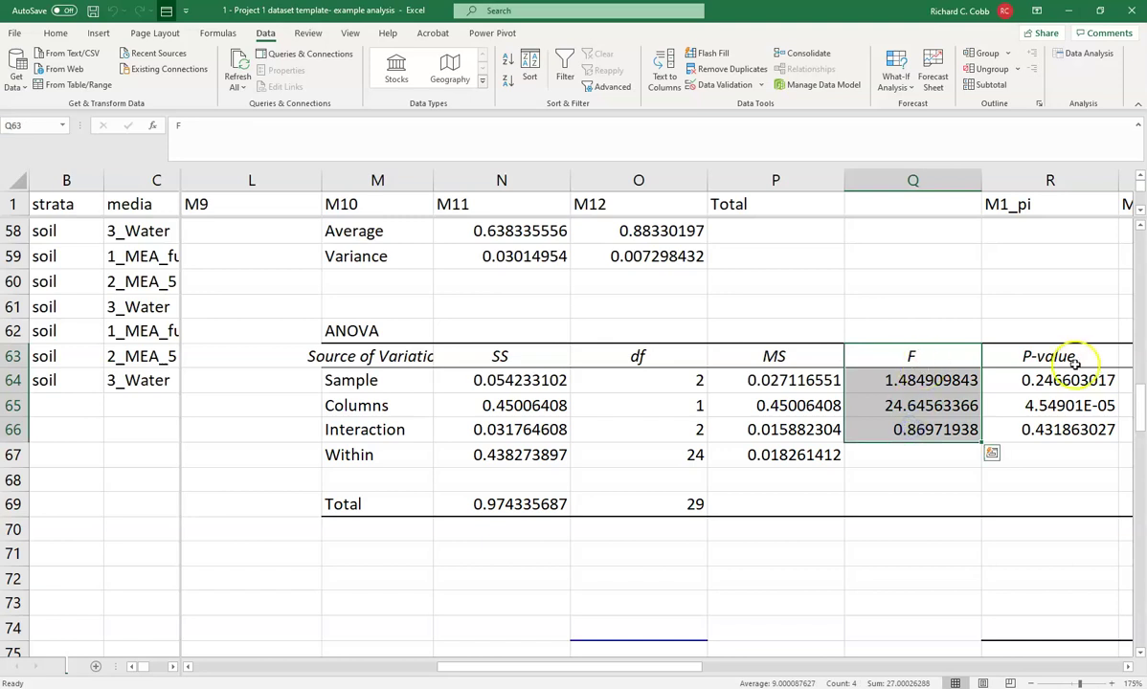
left_click_drag(1050, 356, 1049, 429)
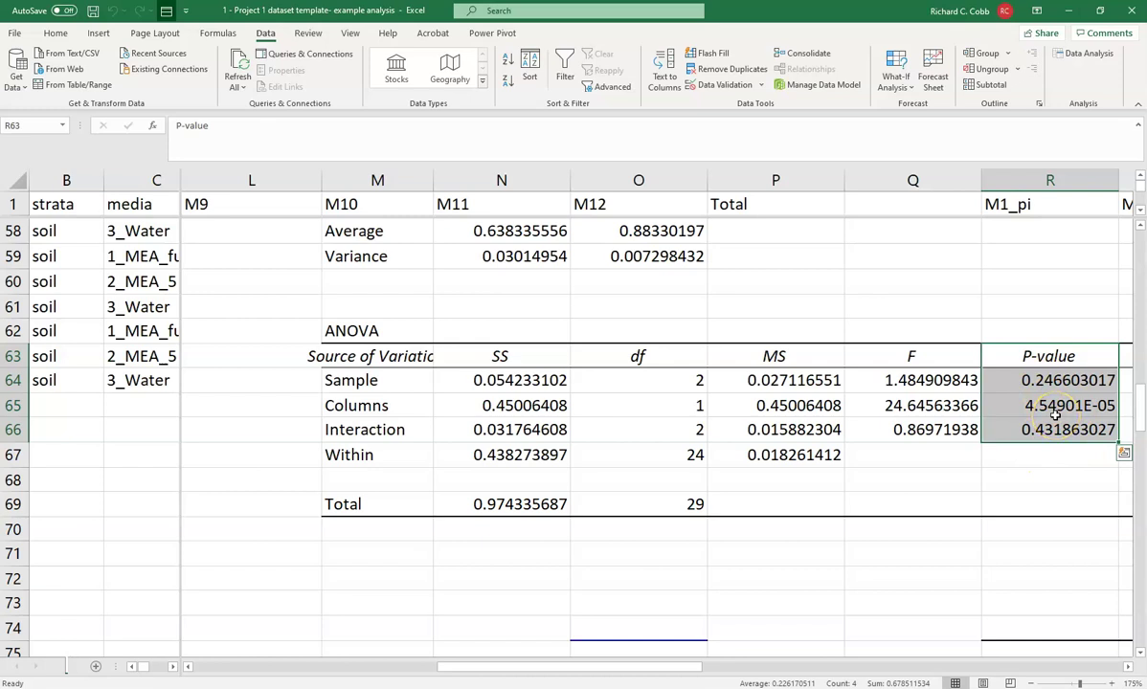
left_click(1013, 380)
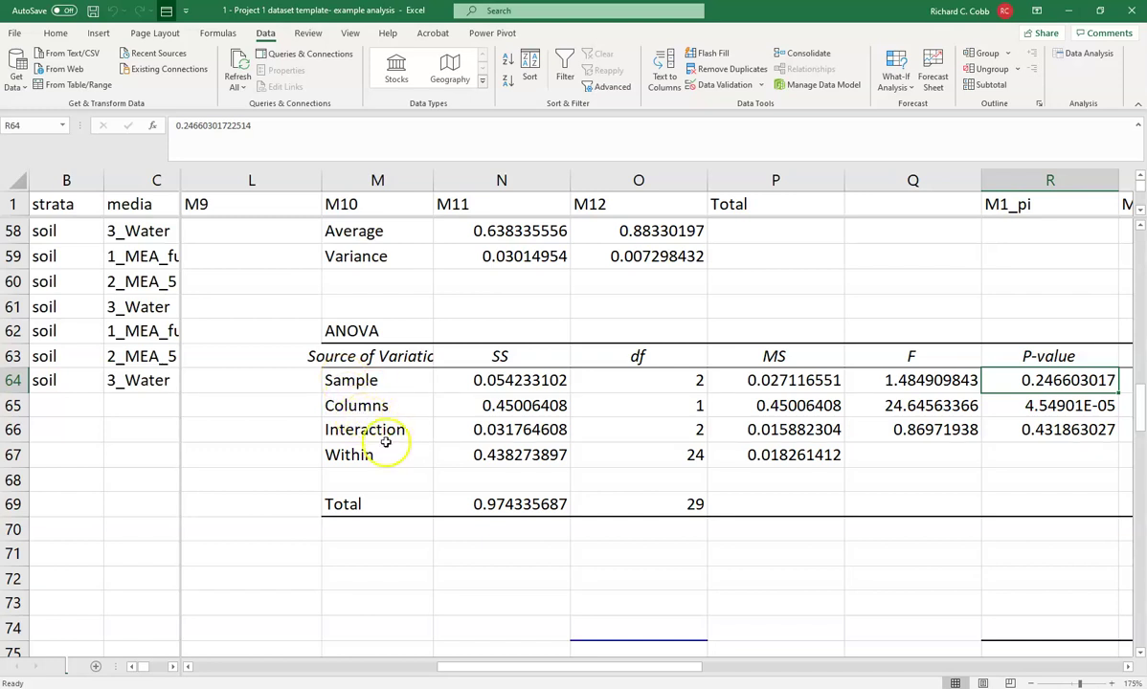
Relabel the ANOVA sources of variation, replacing Sample in M64 with "Media" and Columns in M65 with "Strata"
left_click(364, 380)
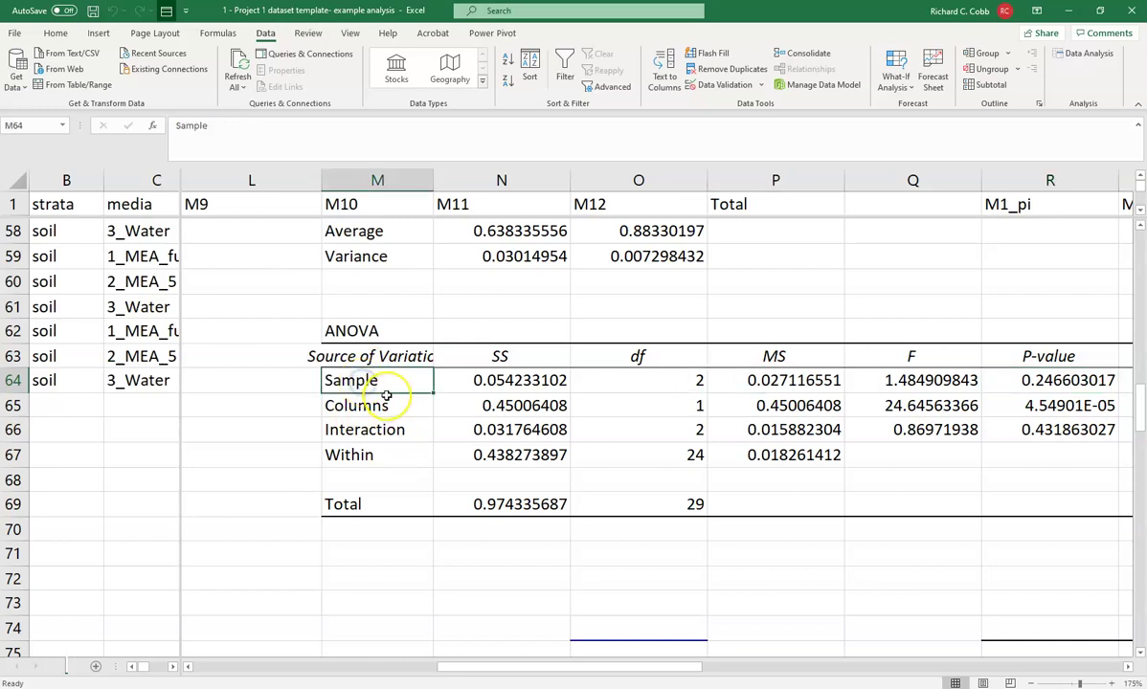
type("Med")
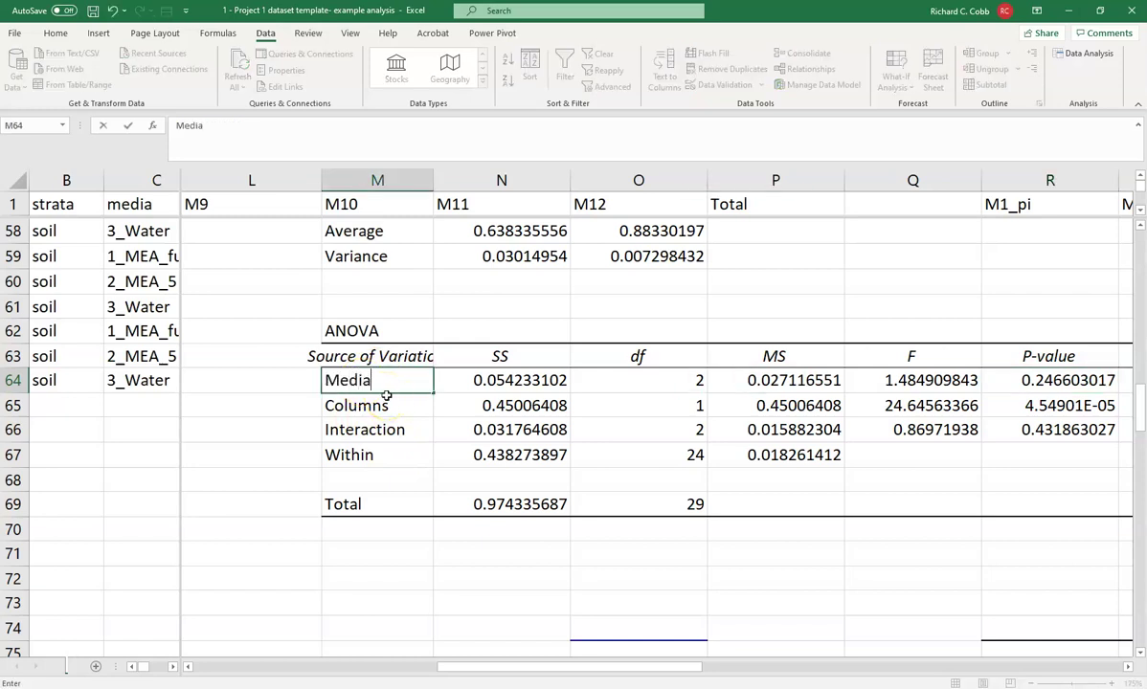
type("ia")
key("Return")
type("Strata")
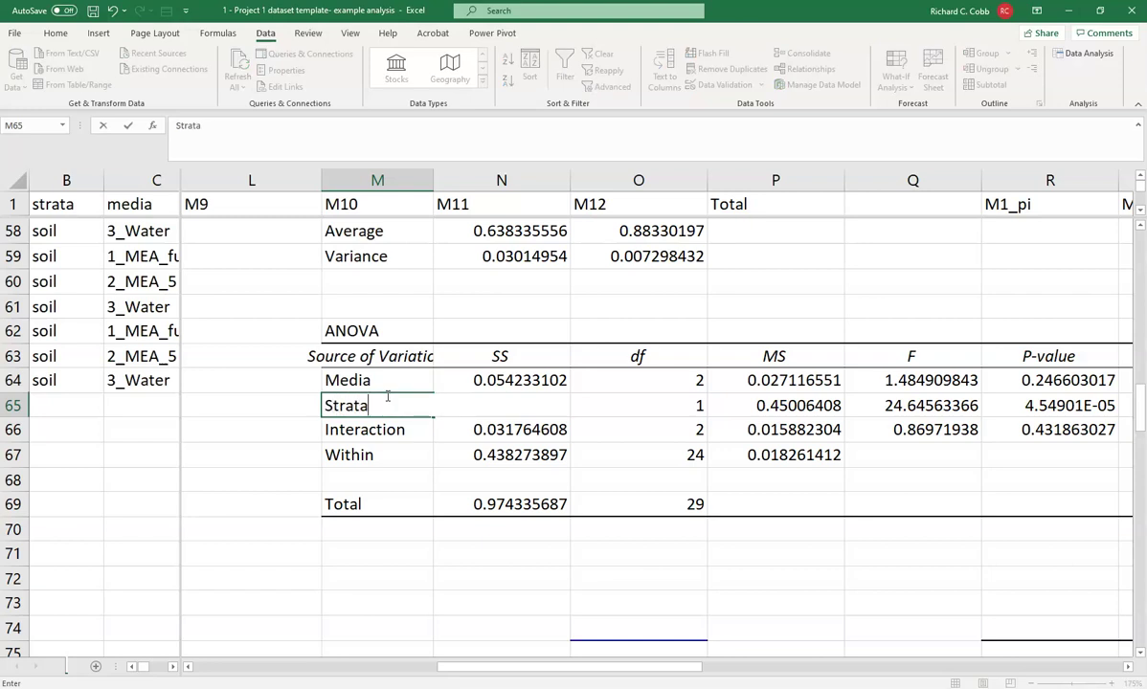
key("Return")
key("Right")
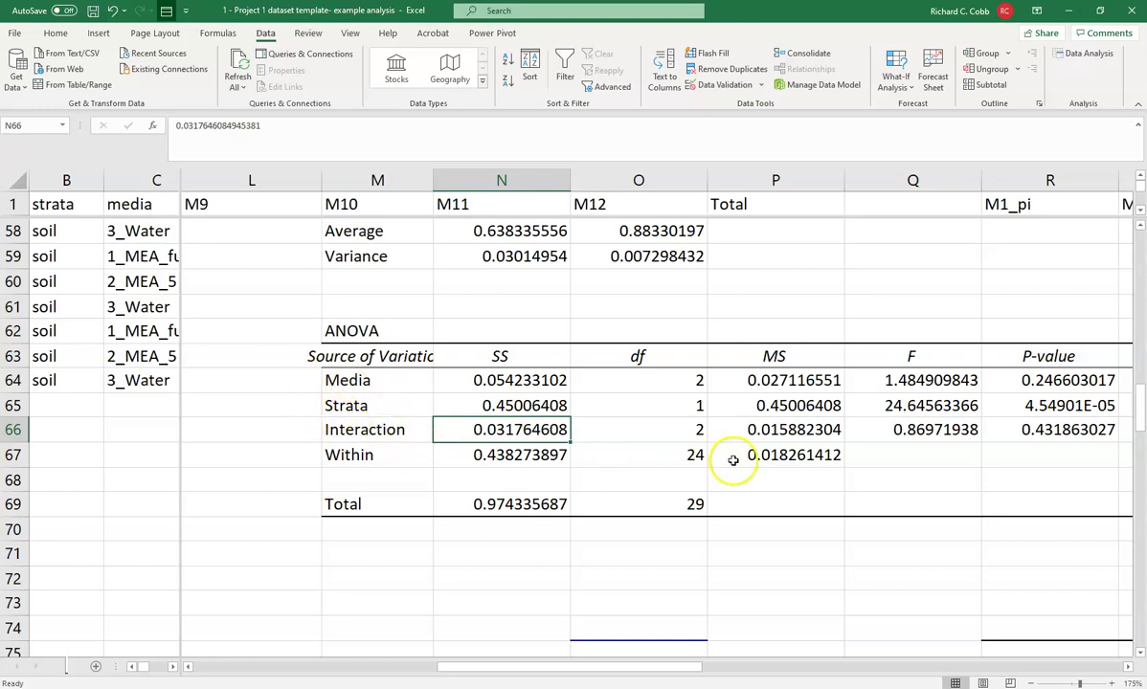
Examine the P-values for the Media and Strata effects in R64 and R65 alongside their row labels
left_click_drag(658, 667, 702, 667)
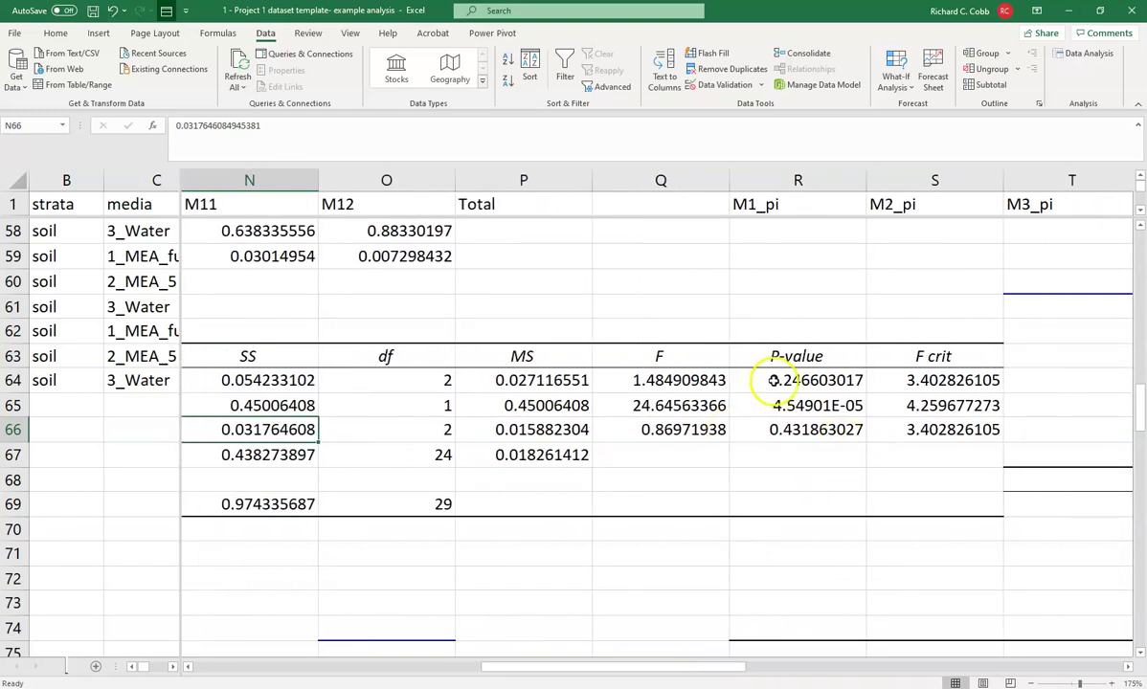
left_click(809, 383)
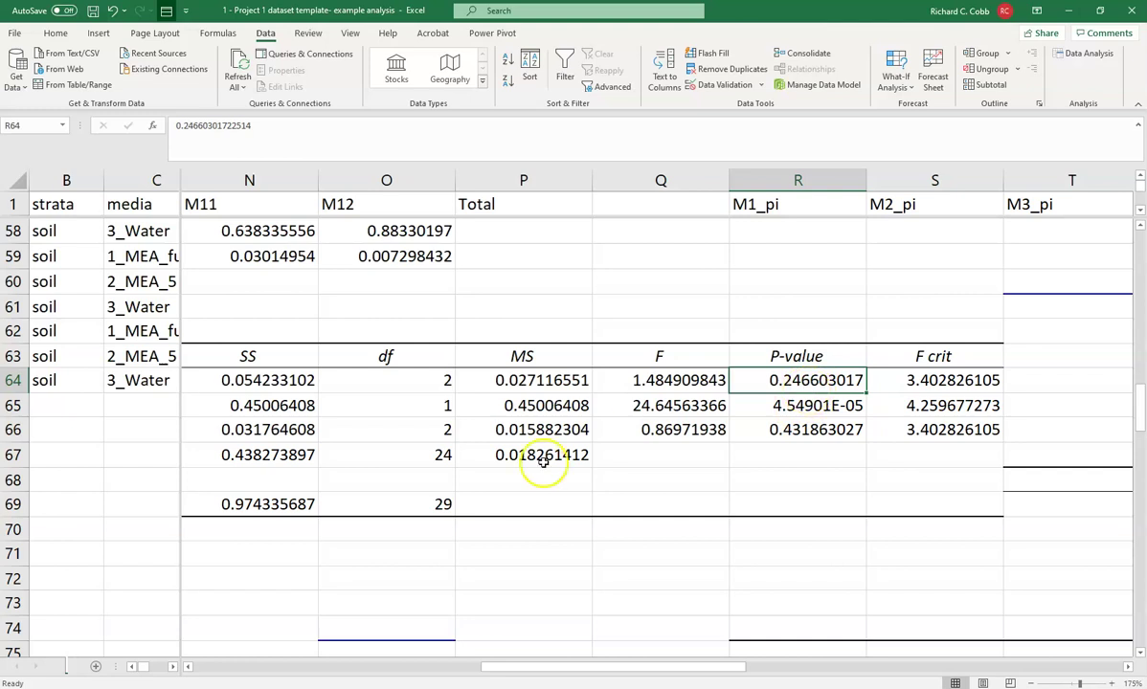
left_click(188, 667)
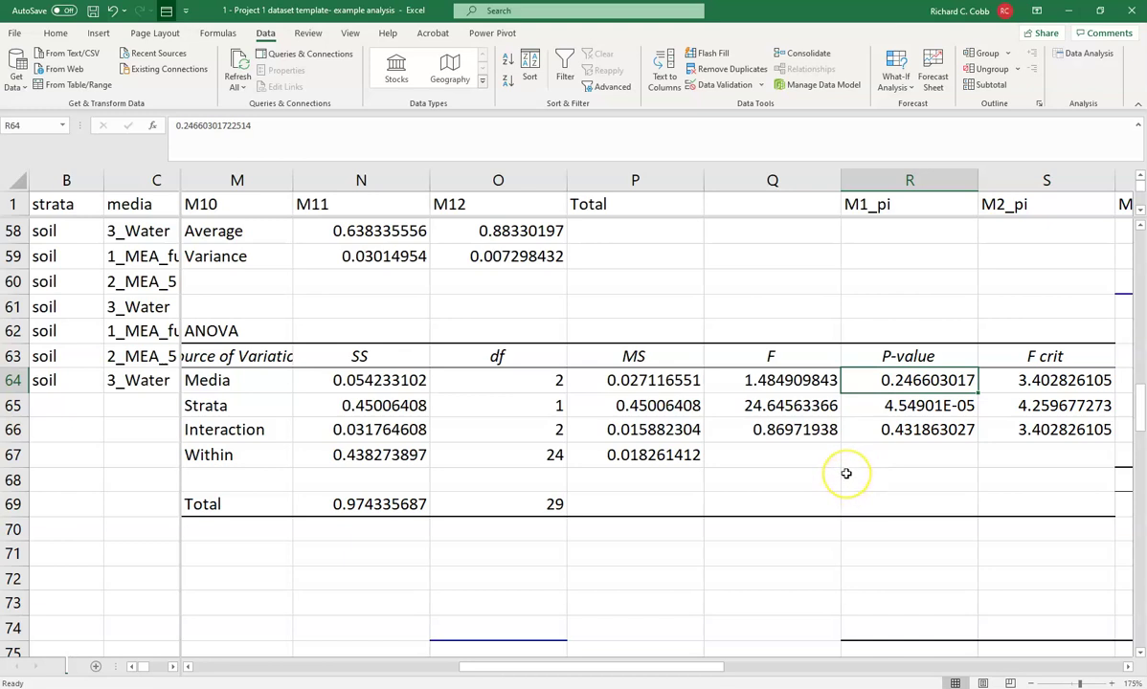
left_click(914, 404)
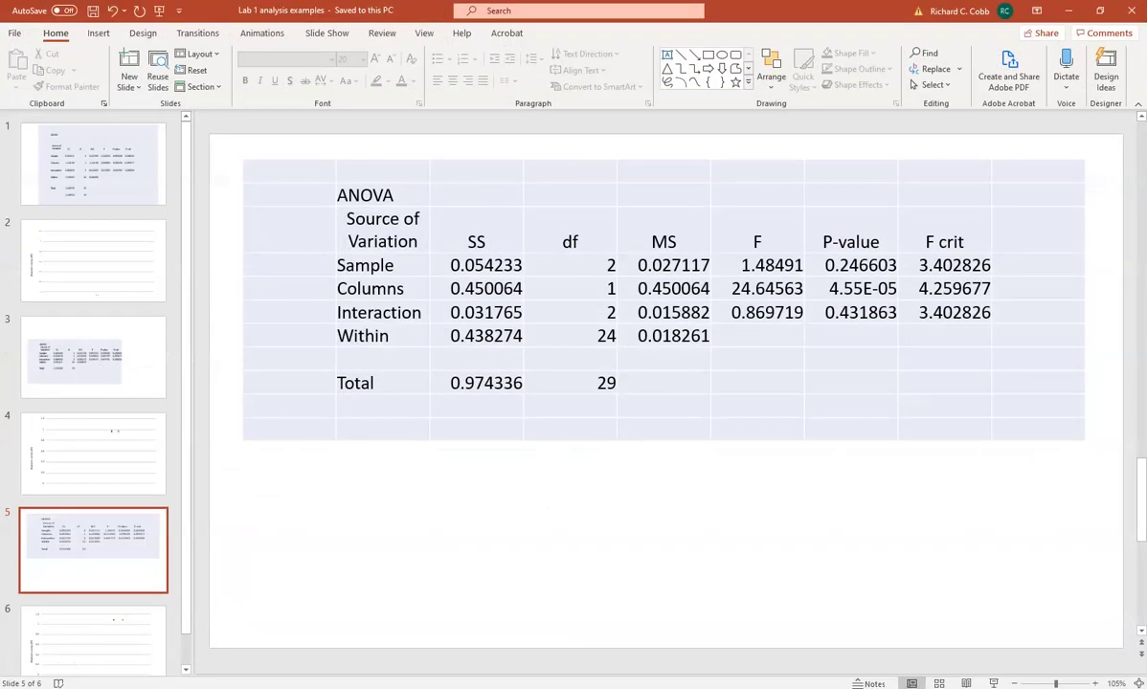
View the Shannon's index chart on slide 6 of the PowerPoint presentation and return to the Excel workbook
left_click(103, 632)
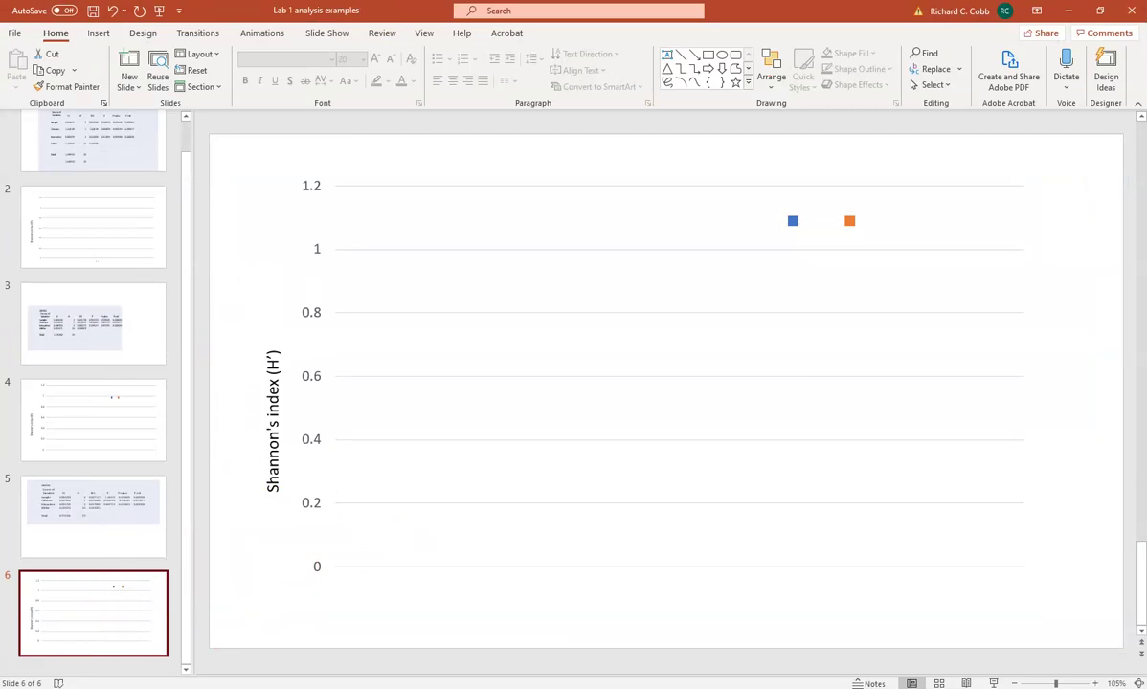
key("alt+Tab")
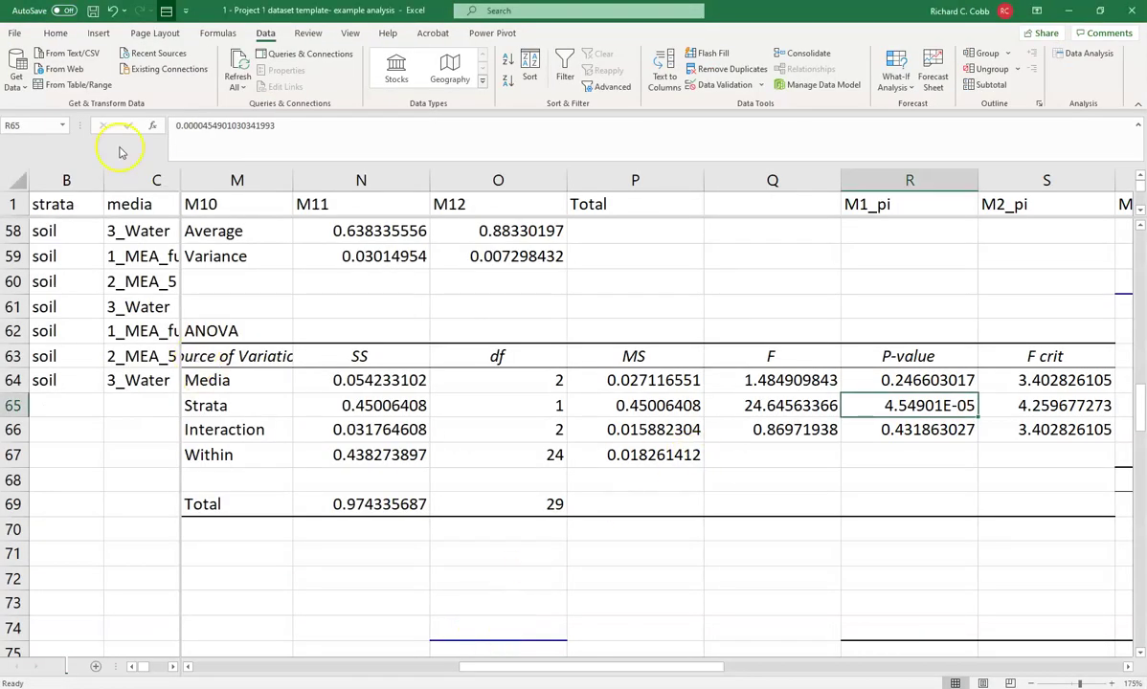
Open the recent workbook "1 - Project 1 dataset template- example dataset" and examine its soil and canopy bar chart beside rows 149 to 155
left_click(15, 33)
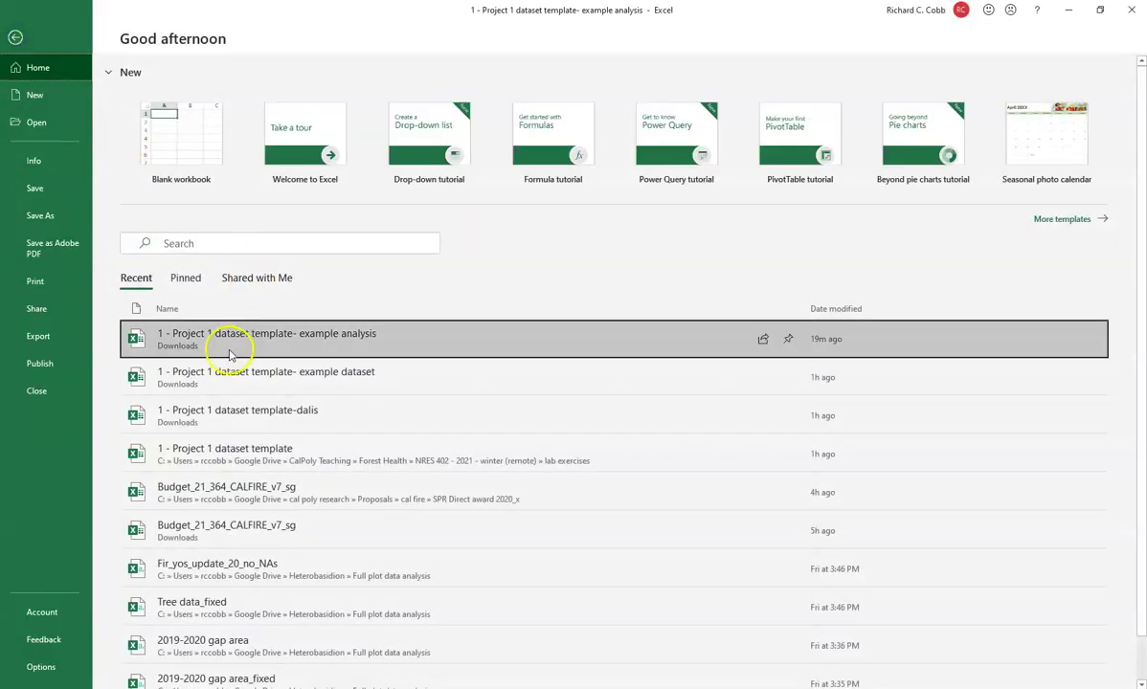
left_click(251, 392)
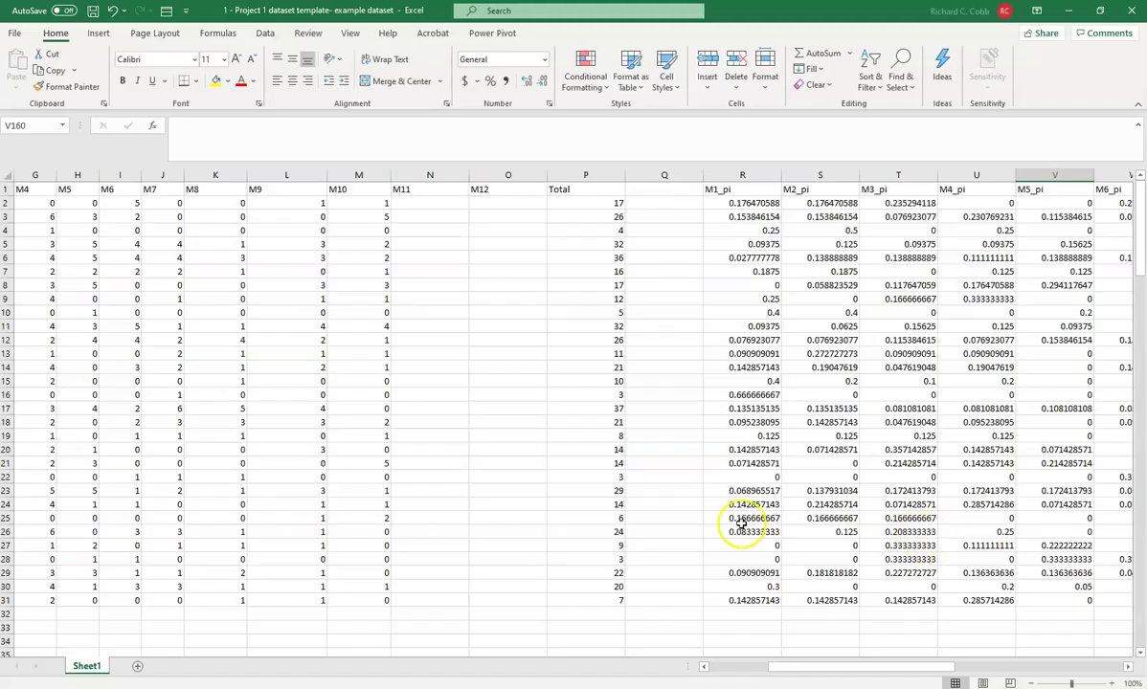
scroll(653, 516, "down", 20)
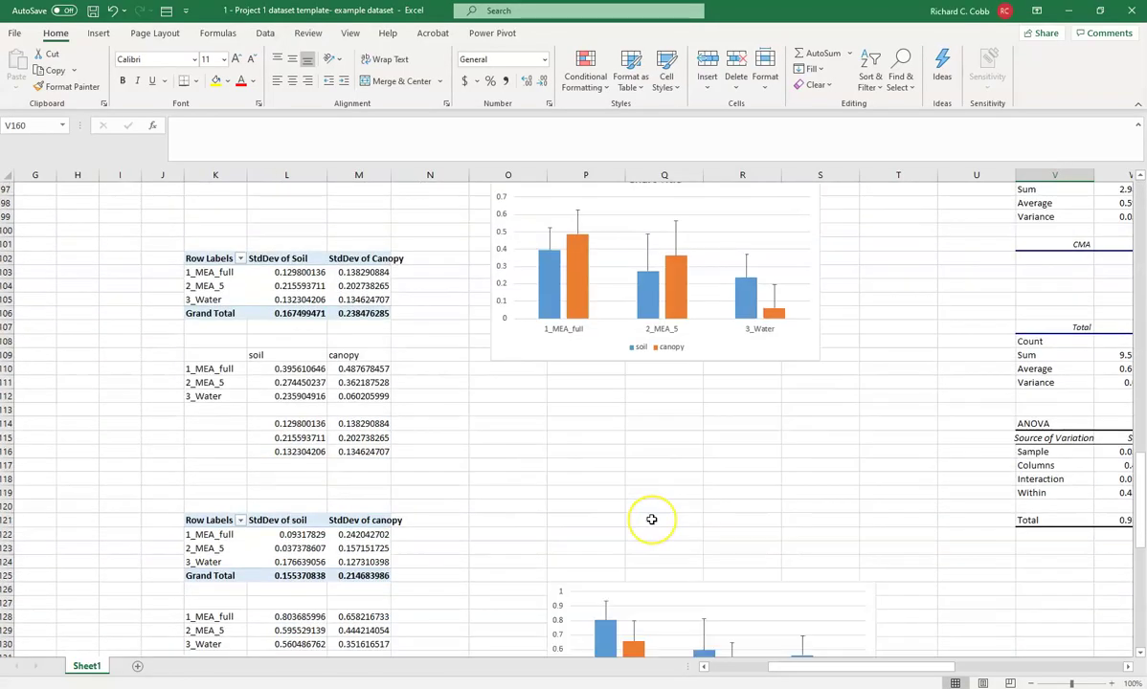
scroll(652, 519, "down", 8)
scroll(687, 525, "up", 1)
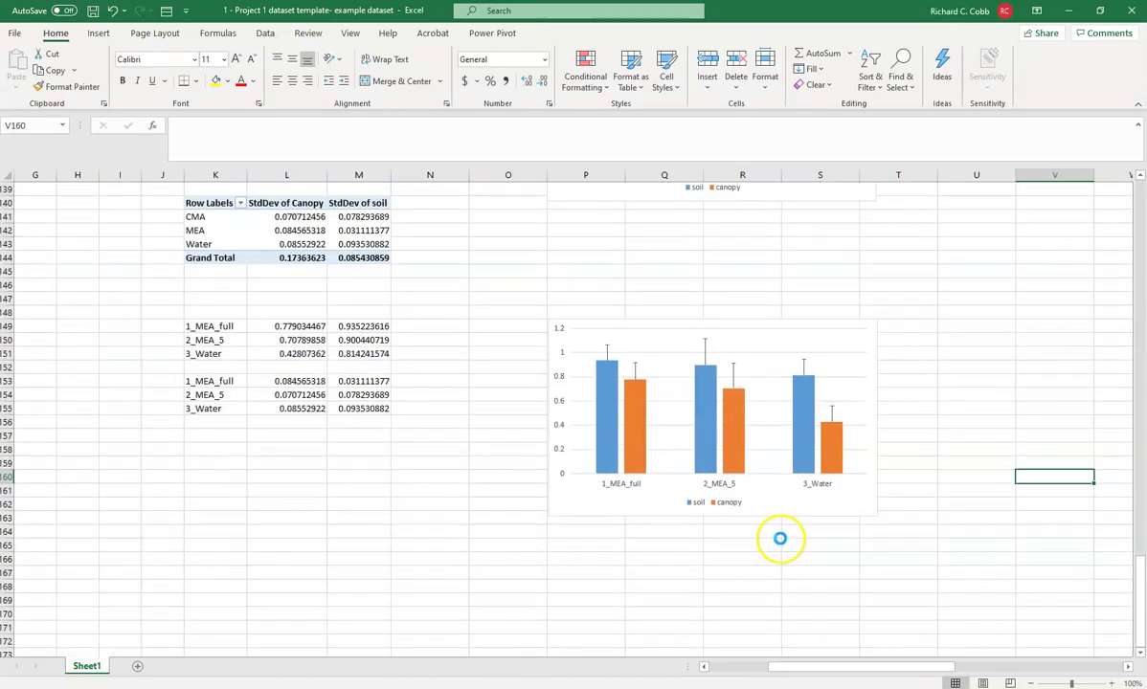
scroll(804, 560, "up", 3, "ctrl")
scroll(823, 581, "down", 3)
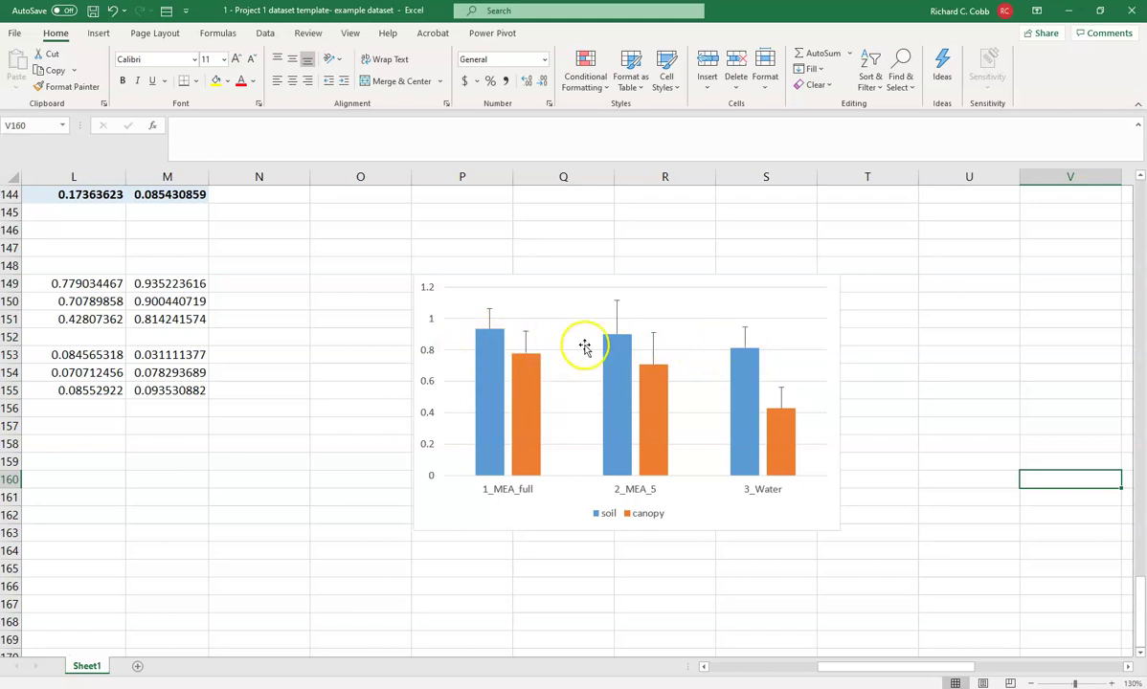
mouse_move(624, 348)
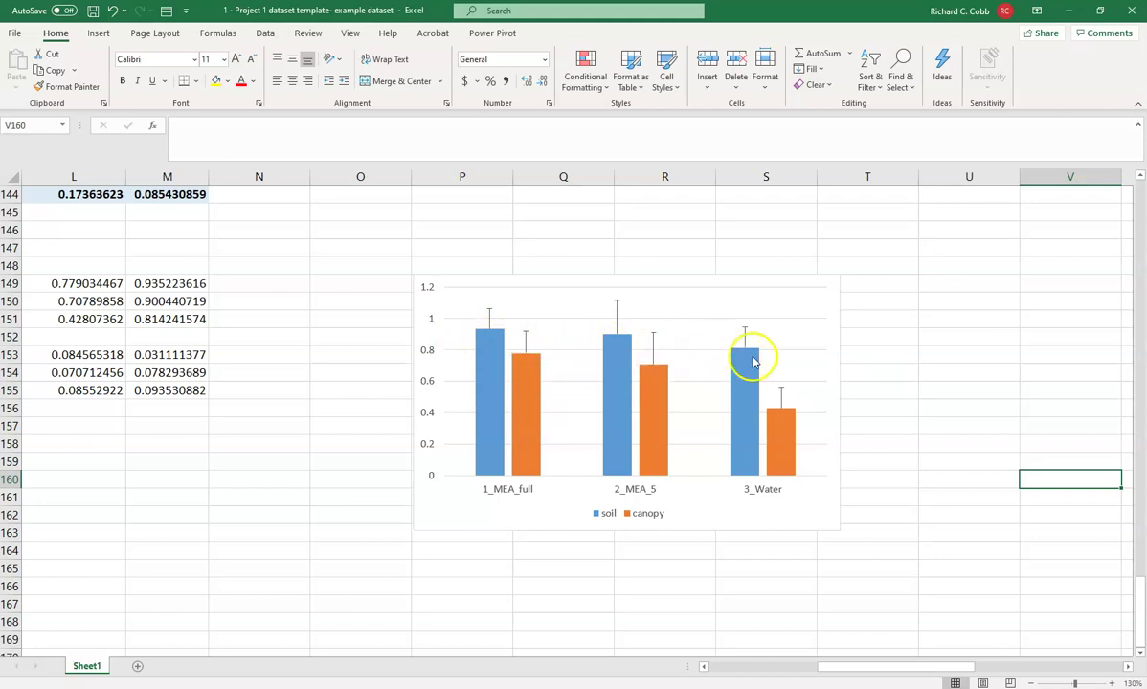